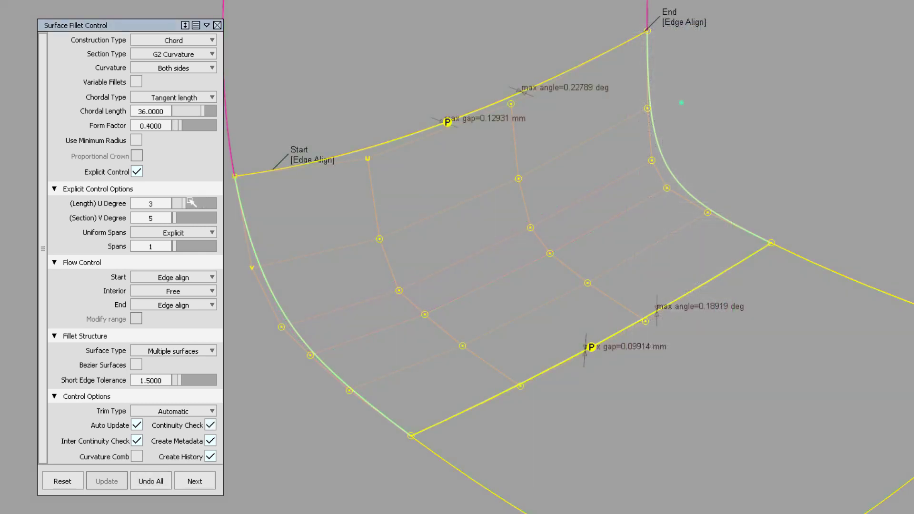
Step: Raise the surface fillet's lengthwise U degree under explicit control
{"action": "left_click_drag", "start_coordinate": [192, 202], "coordinate": [210, 206]}
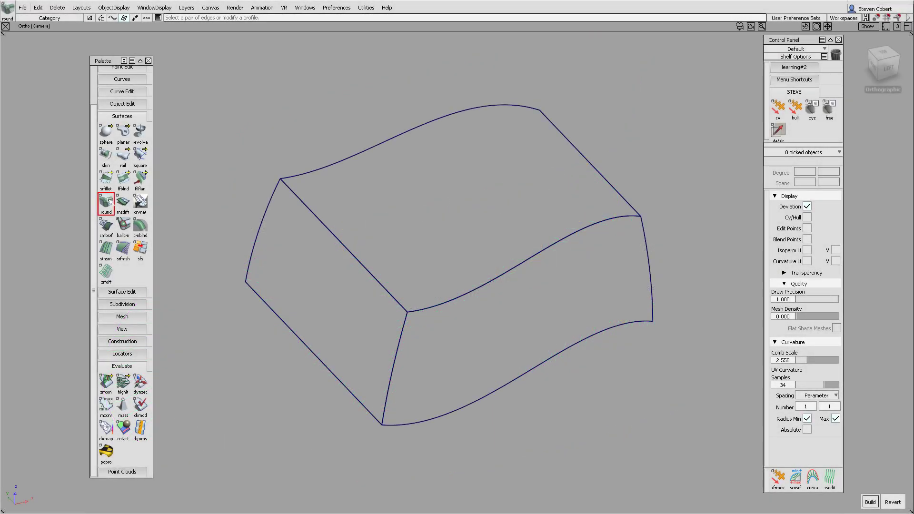
Step: Round the three edges meeting at the block's front corner, trying unequal radii with about 28 on the short upright edge
{"action": "double_click", "coordinate": [106, 203]}
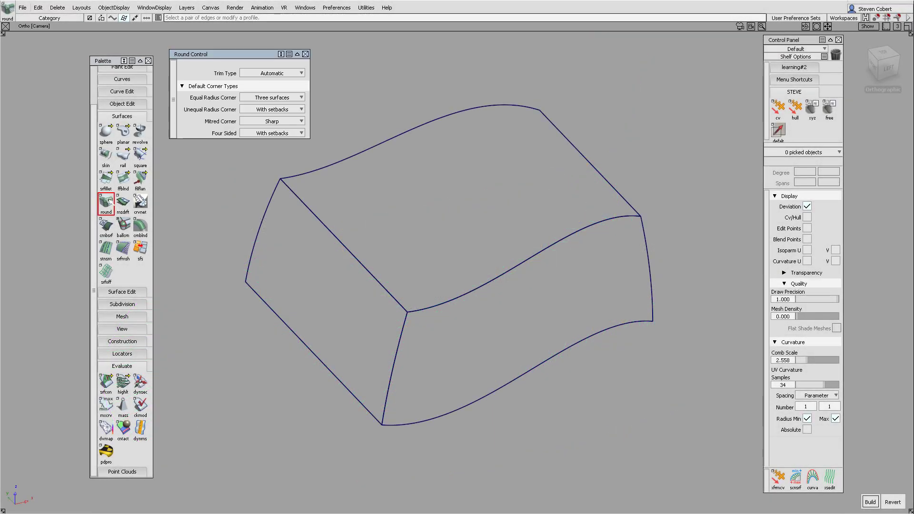
{"action": "left_click", "coordinate": [328, 236]}
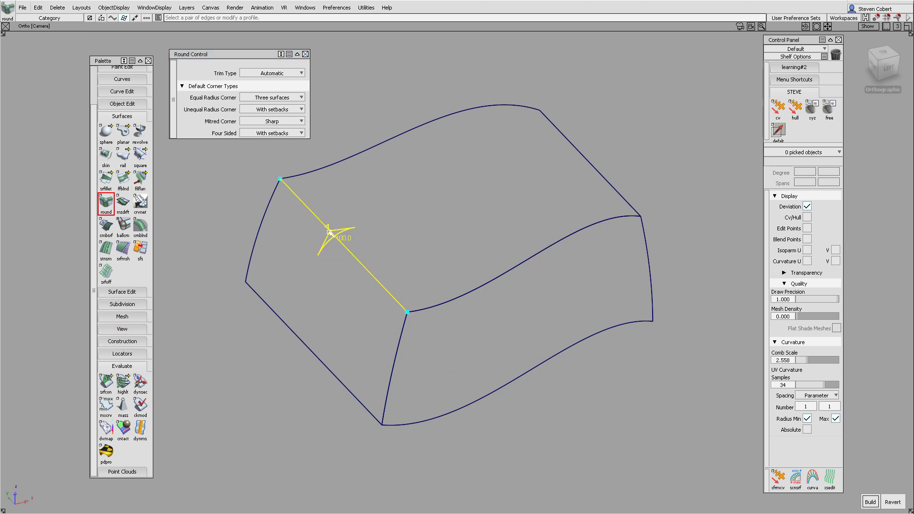
{"action": "left_click", "coordinate": [403, 338]}
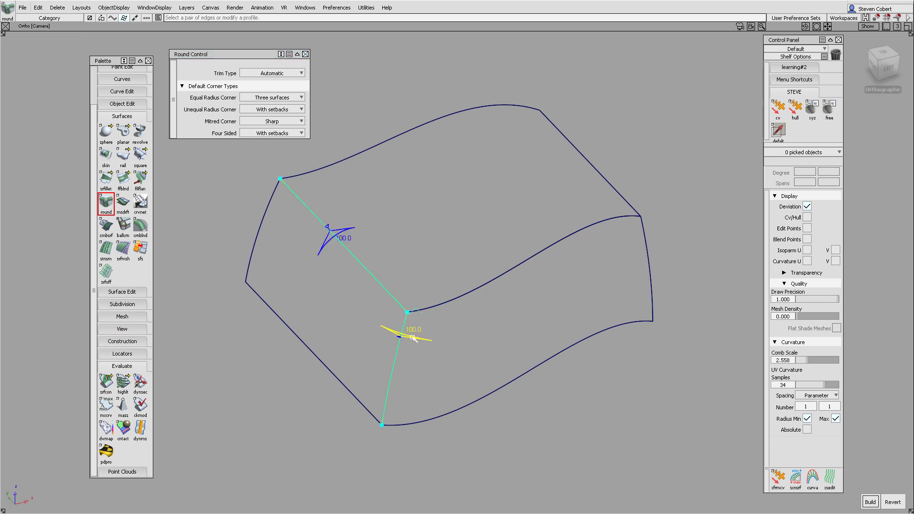
{"action": "left_click_drag", "start_coordinate": [402, 340], "coordinate": [388, 341]}
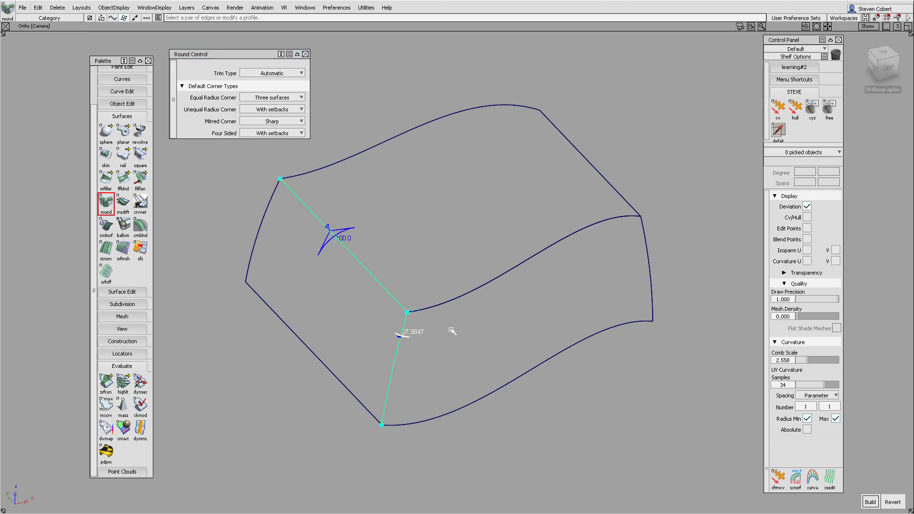
{"action": "left_click", "coordinate": [470, 295]}
{"action": "left_click_drag", "start_coordinate": [471, 297], "coordinate": [458, 231]}
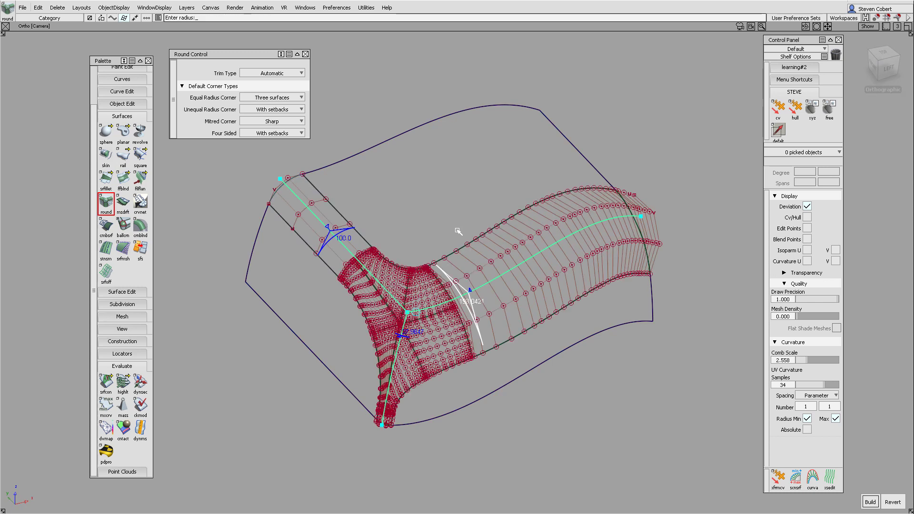
Step: Set the radii of the long curved edge and the short upright edge to 100 and build the round
{"action": "key", "text": "Return"}
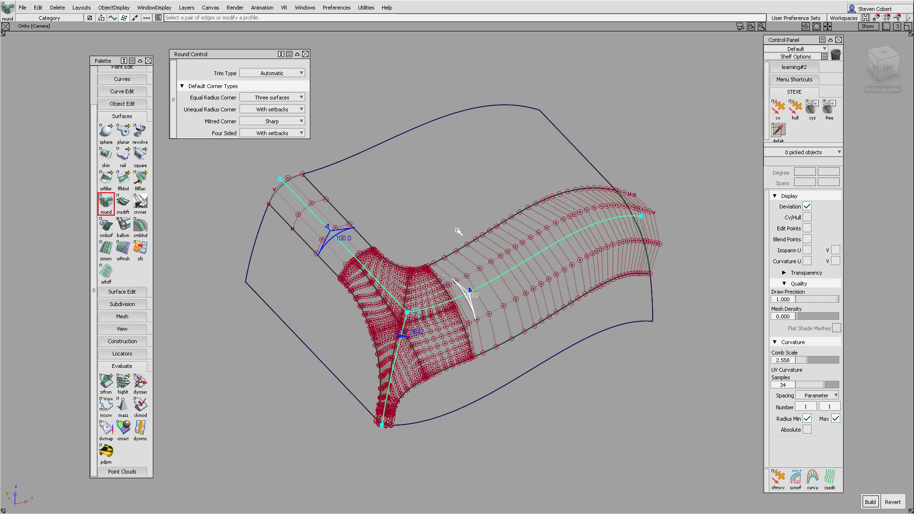
{"action": "left_click", "coordinate": [404, 335]}
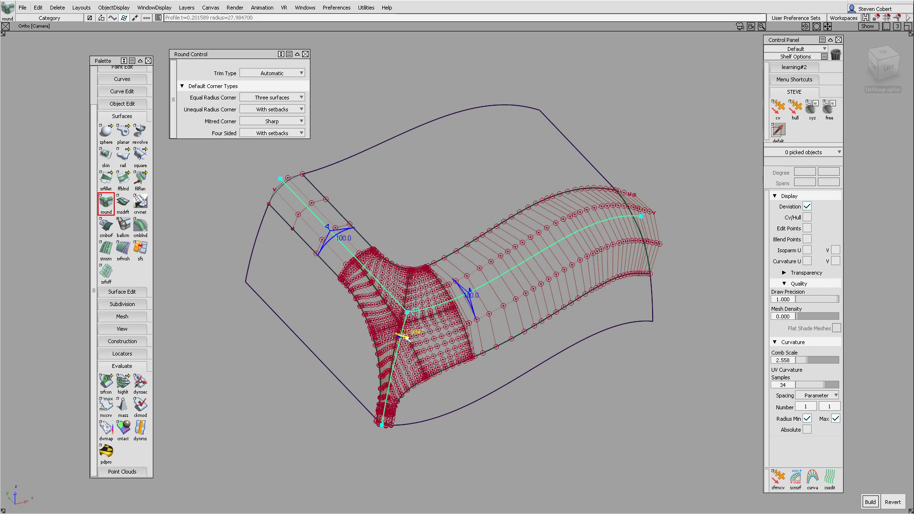
{"action": "type", "text": "100"}
{"action": "key", "text": "Return"}
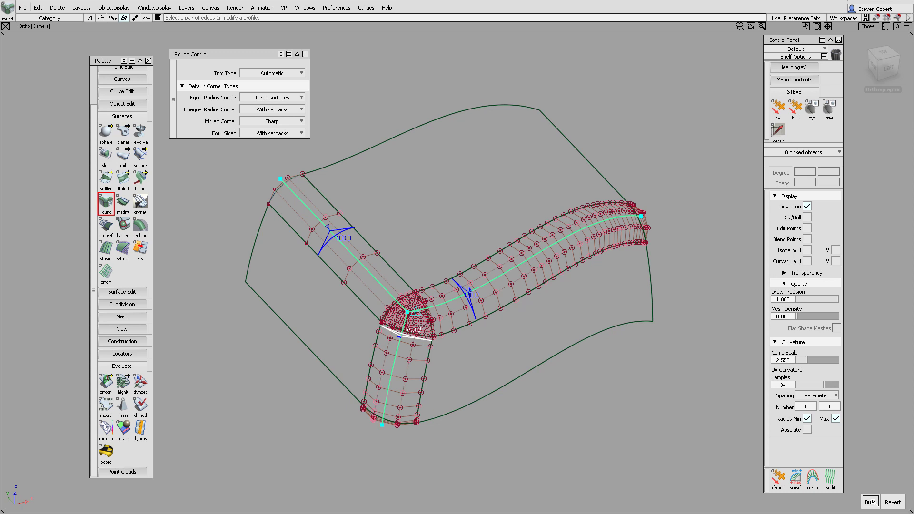
{"action": "left_click", "coordinate": [871, 502]}
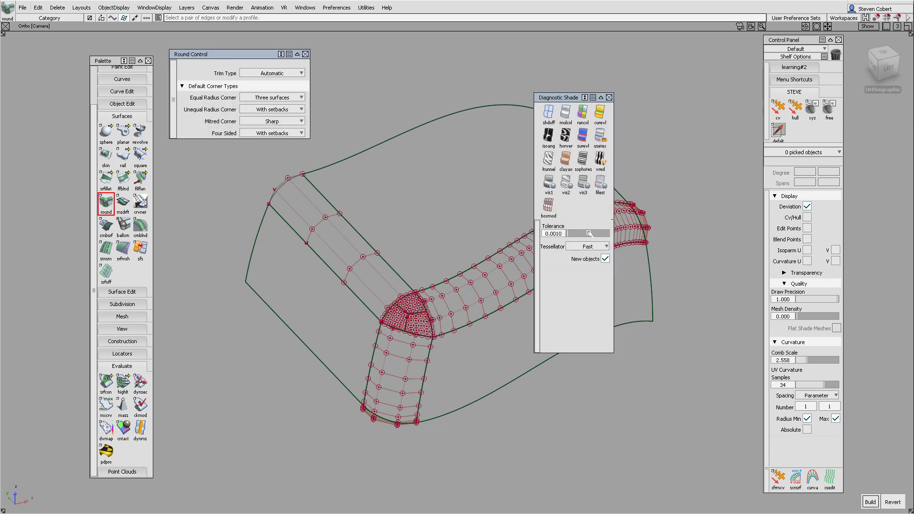
Step: Check the rounded surfaces with curvature evaluation shading, turn the shading off and close the Diagnostic Shade window
{"action": "left_click", "coordinate": [600, 114]}
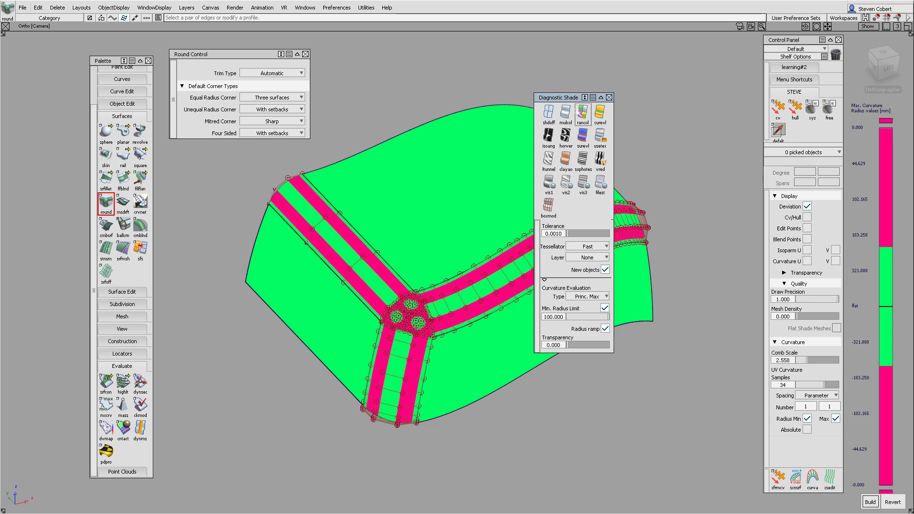
{"action": "left_click", "coordinate": [549, 114]}
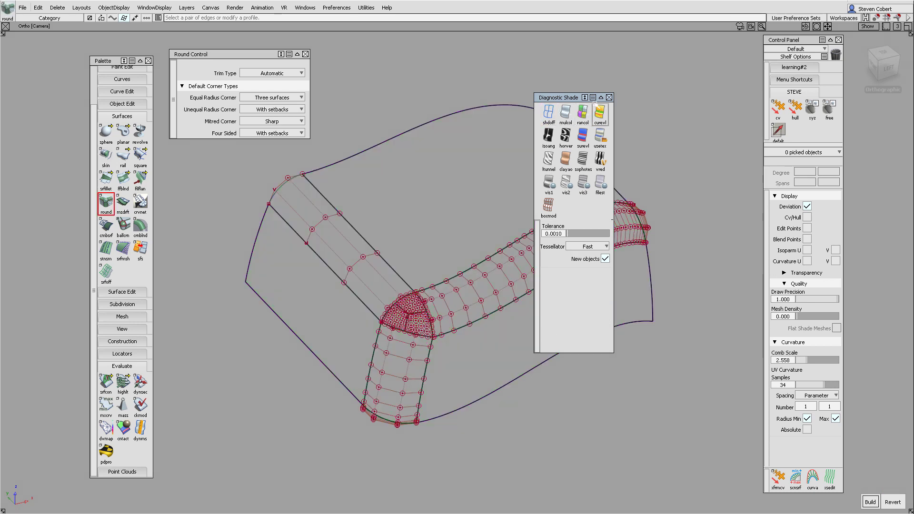
{"action": "left_click", "coordinate": [609, 97]}
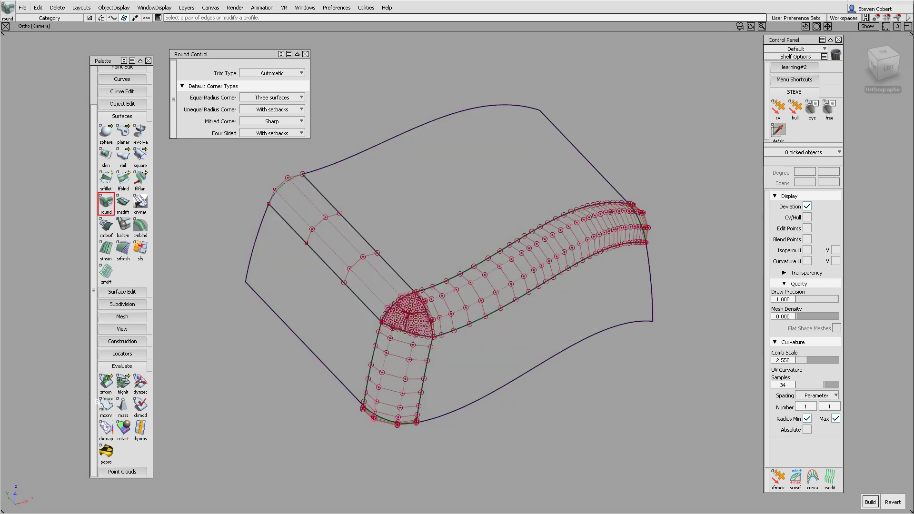
Step: Check surface continuity with the G1 Tangent option along the boundaries between the rounds and the adjoining surfaces
{"action": "double_click", "coordinate": [105, 383]}
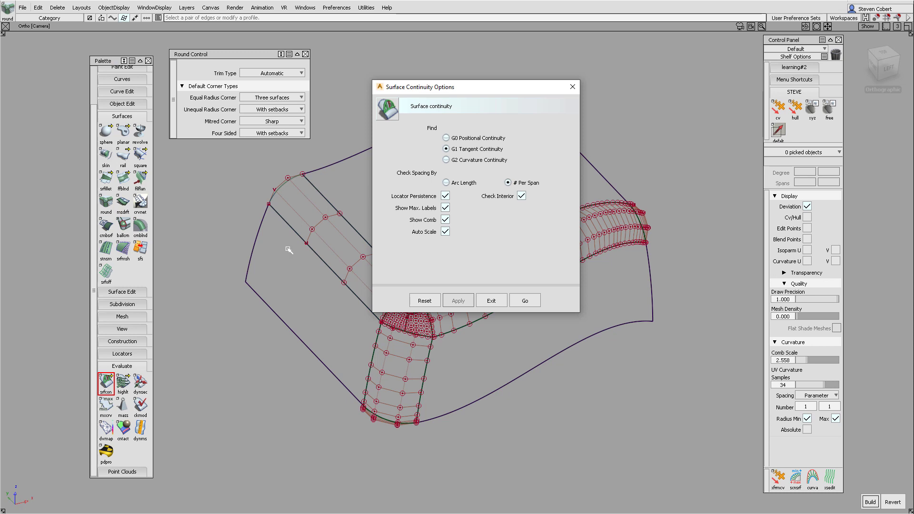
{"action": "left_click", "coordinate": [524, 300]}
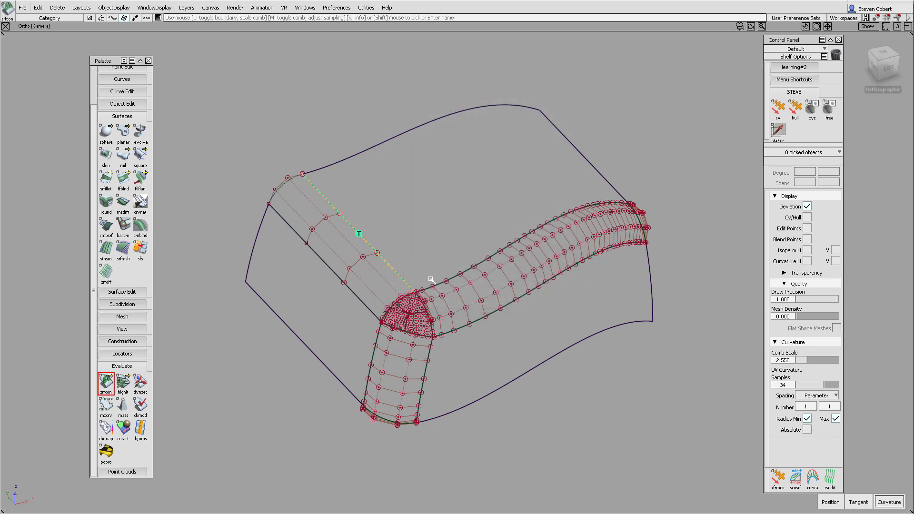
{"action": "left_click", "coordinate": [430, 350]}
{"action": "left_click", "coordinate": [376, 344]}
{"action": "left_click", "coordinate": [364, 307]}
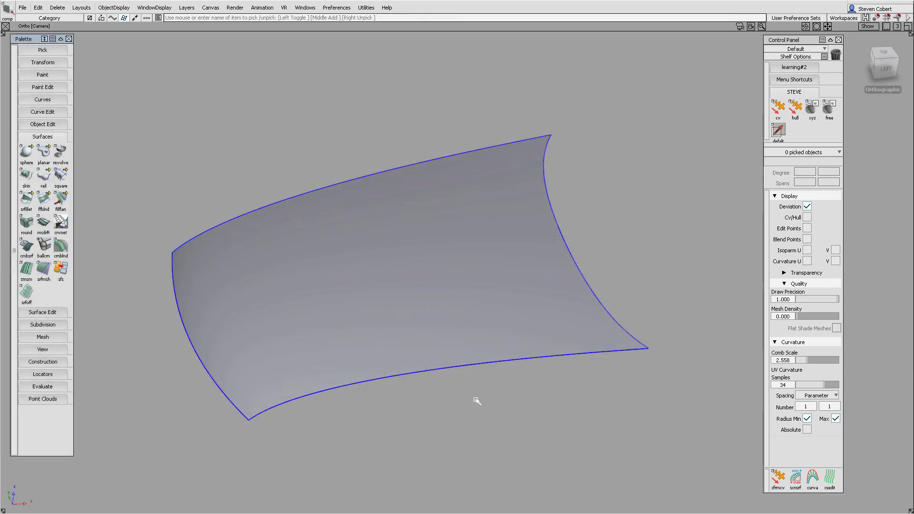
Step: Start the Round tool for the box beneath the large curved surface
{"action": "left_click_drag", "start_coordinate": [476, 400], "coordinate": [490, 302], "text": "alt+shift"}
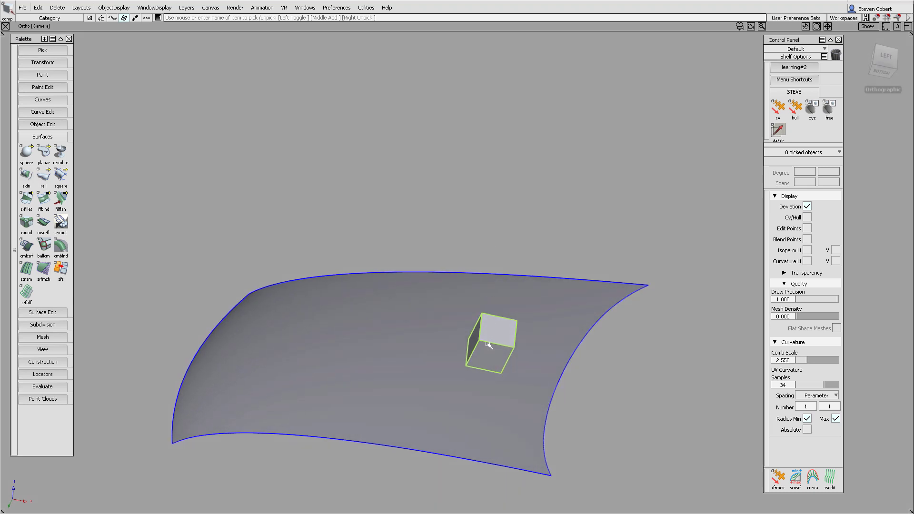
{"action": "right_click_drag", "start_coordinate": [561, 459], "coordinate": [587, 318], "text": "alt+shift"}
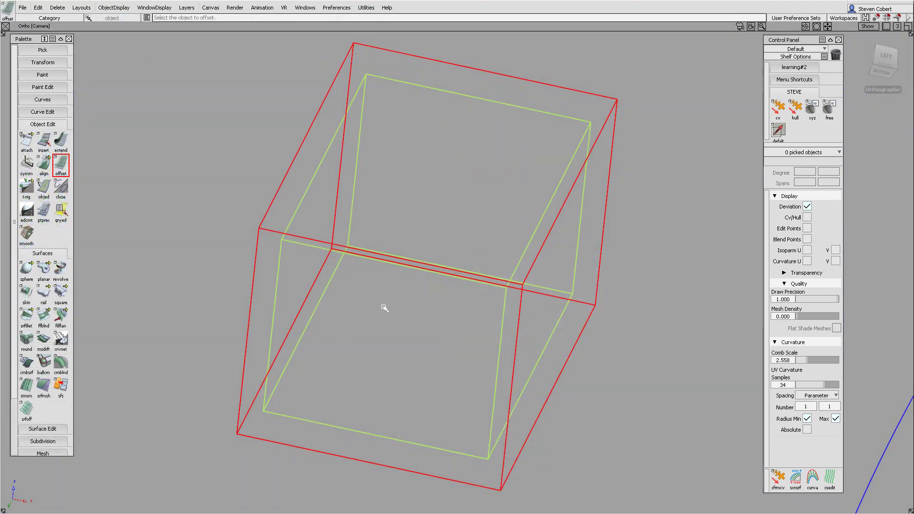
{"action": "left_click", "coordinate": [27, 339]}
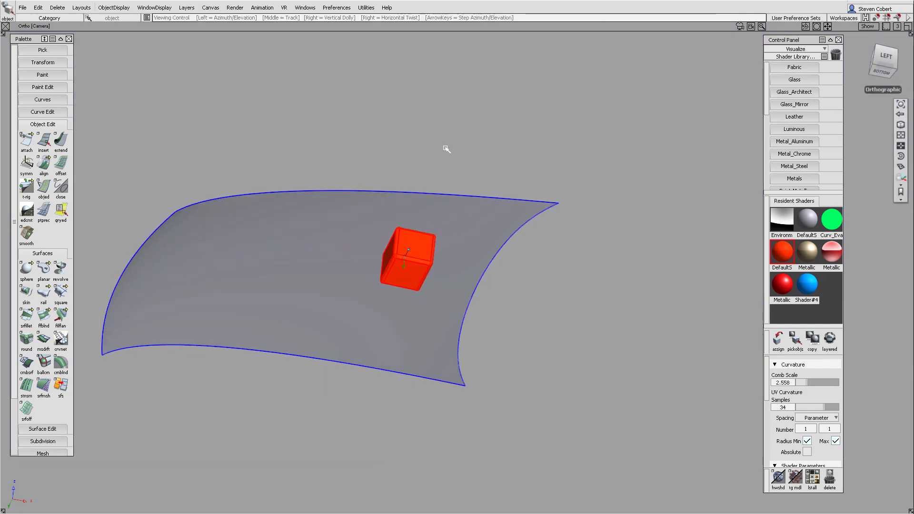
Step: Examine where the red rounded box meets the large curved surface, from above and close up
{"action": "left_click_drag", "start_coordinate": [446, 149], "coordinate": [445, 315], "text": "alt+shift"}
{"action": "right_click_drag", "start_coordinate": [398, 242], "coordinate": [410, 126], "text": "alt+shift"}
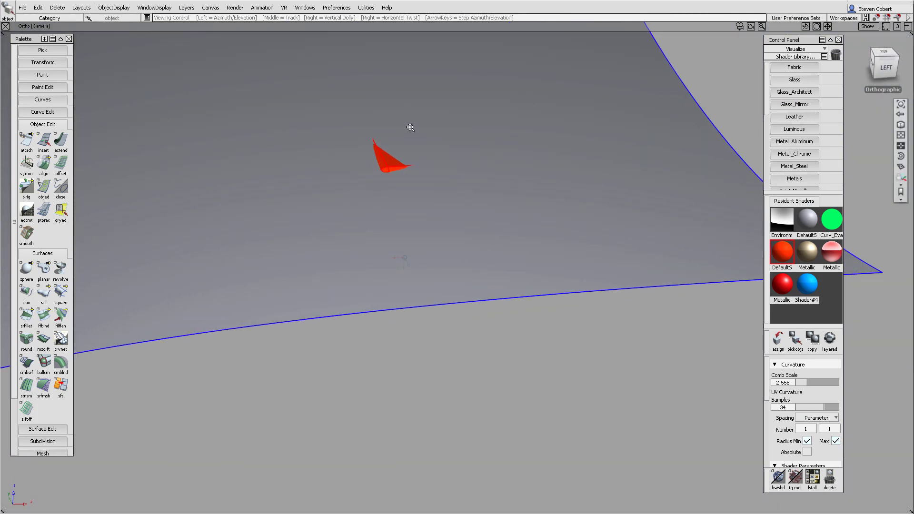
{"action": "middle_click_drag", "start_coordinate": [410, 126], "coordinate": [455, 257], "text": "alt+shift"}
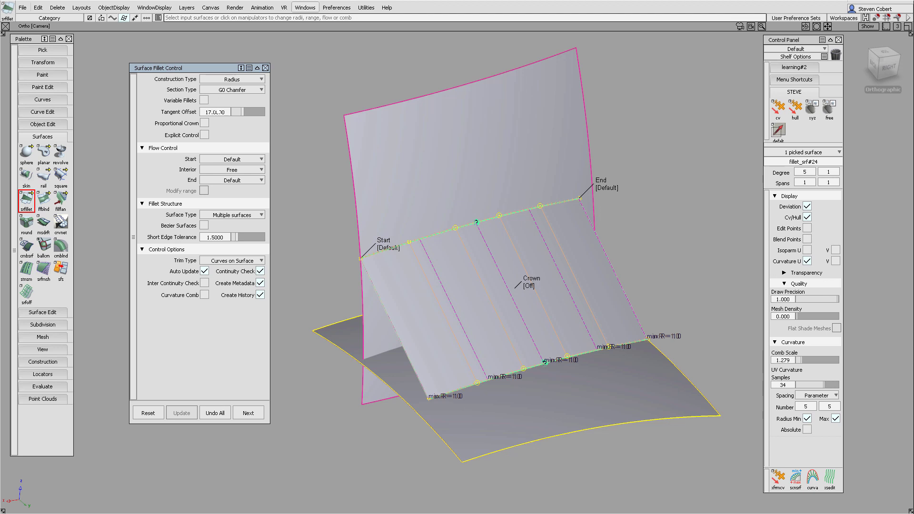
Step: Enable the G0 Chamfer fillet's proportional crown, try crown values of 0.075 and 0.05, and set the value to 0.025
{"action": "left_click", "coordinate": [205, 123]}
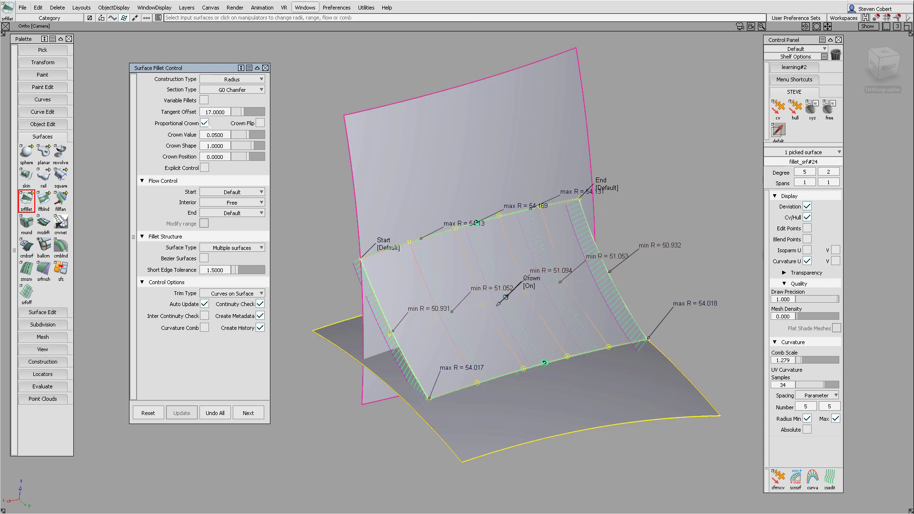
{"action": "left_click", "coordinate": [239, 135]}
{"action": "left_click_drag", "start_coordinate": [240, 136], "coordinate": [257, 136]}
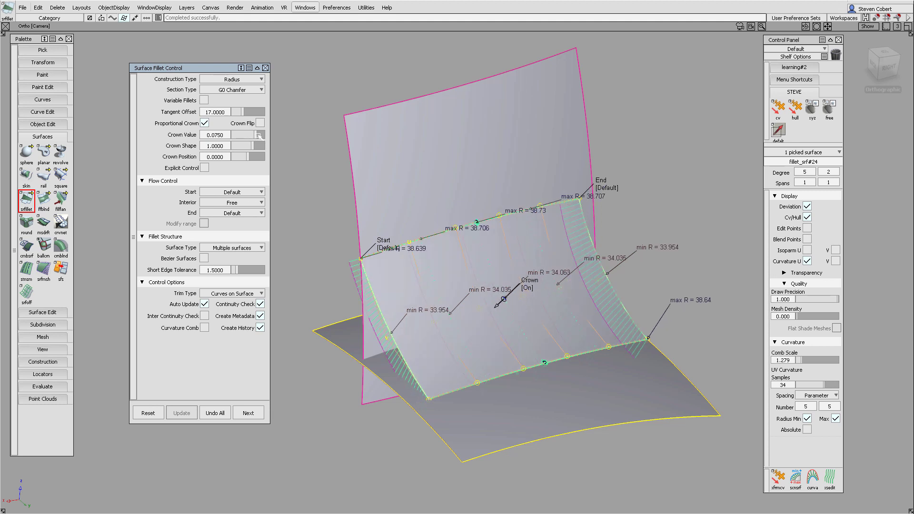
{"action": "left_click_drag", "start_coordinate": [256, 134], "coordinate": [248, 135]}
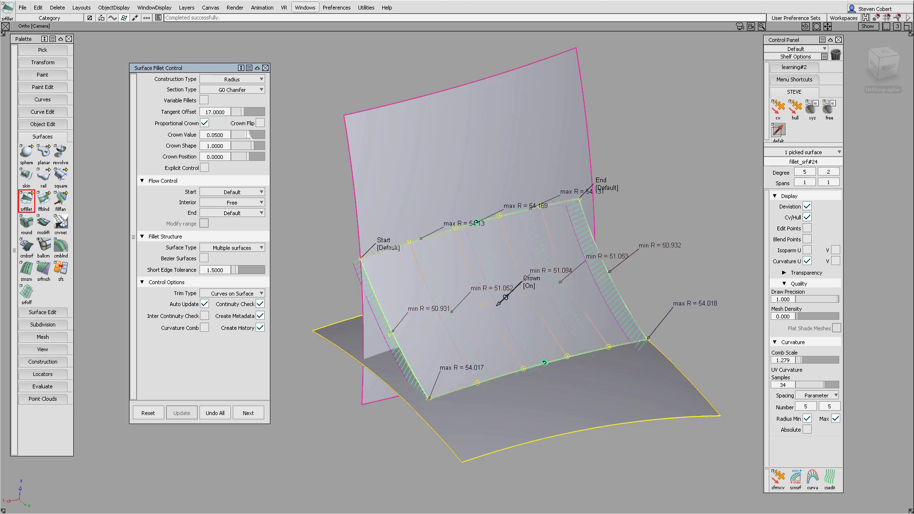
{"action": "left_click", "coordinate": [241, 135]}
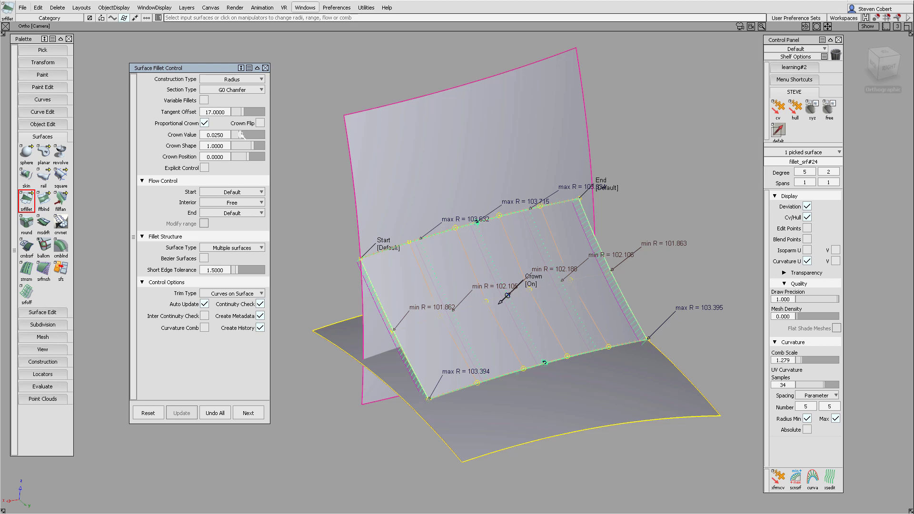
Step: Try the G1 Circular and G1 Tangent section types on the fillet, varying the form factor of the G1 Tangent section
{"action": "left_click", "coordinate": [236, 90]}
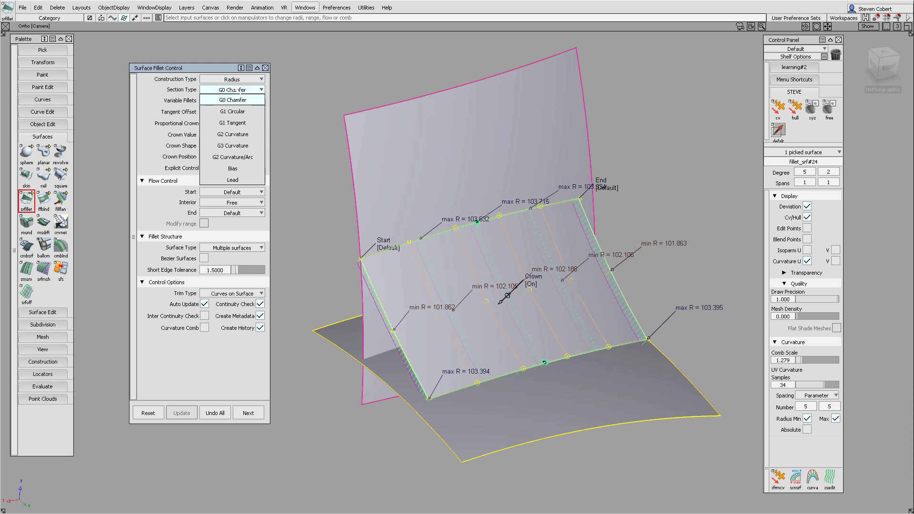
{"action": "left_click", "coordinate": [233, 112]}
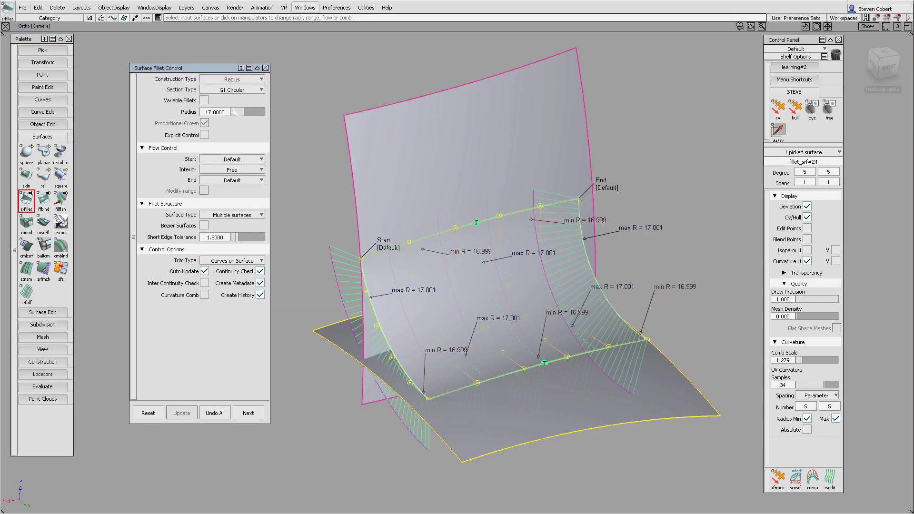
{"action": "left_click", "coordinate": [241, 91]}
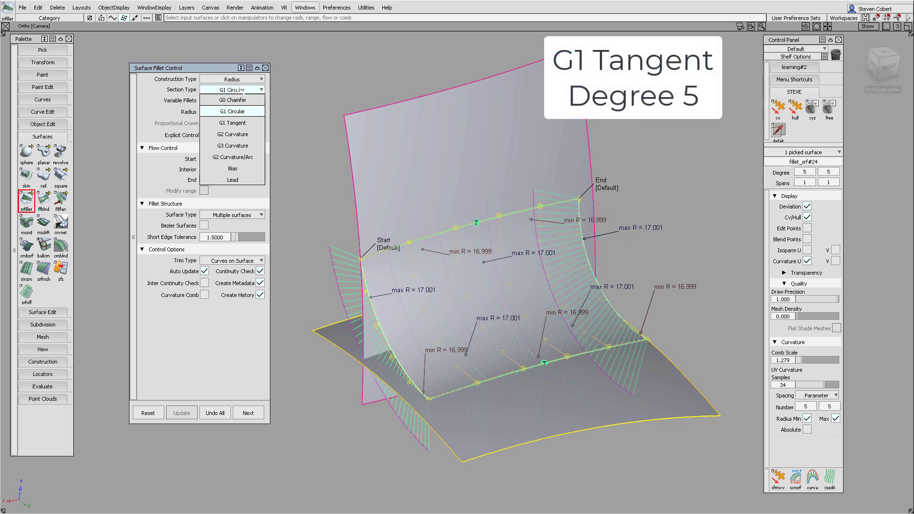
{"action": "left_click", "coordinate": [244, 122]}
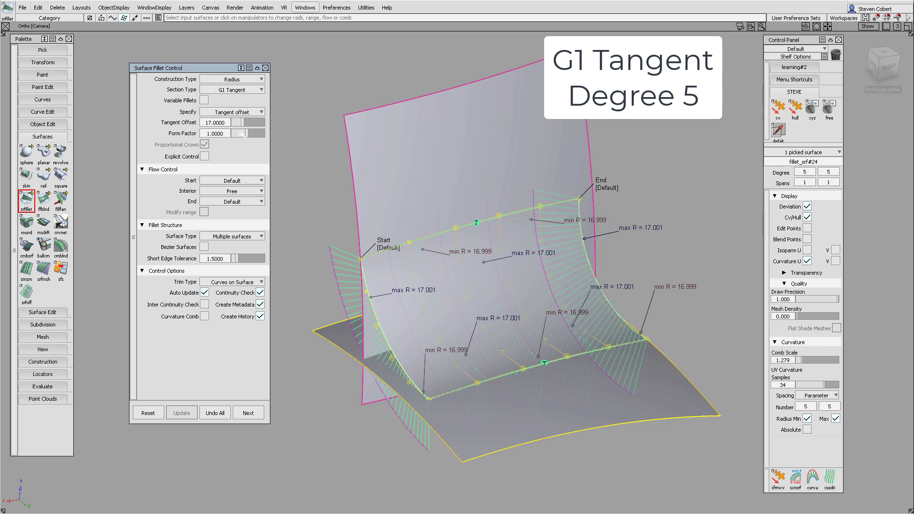
{"action": "mouse_move", "coordinate": [242, 134]}
{"action": "left_mouse_down"}
{"action": "mouse_move", "coordinate": [232, 134]}
{"action": "mouse_move", "coordinate": [248, 134]}
{"action": "left_mouse_up"}
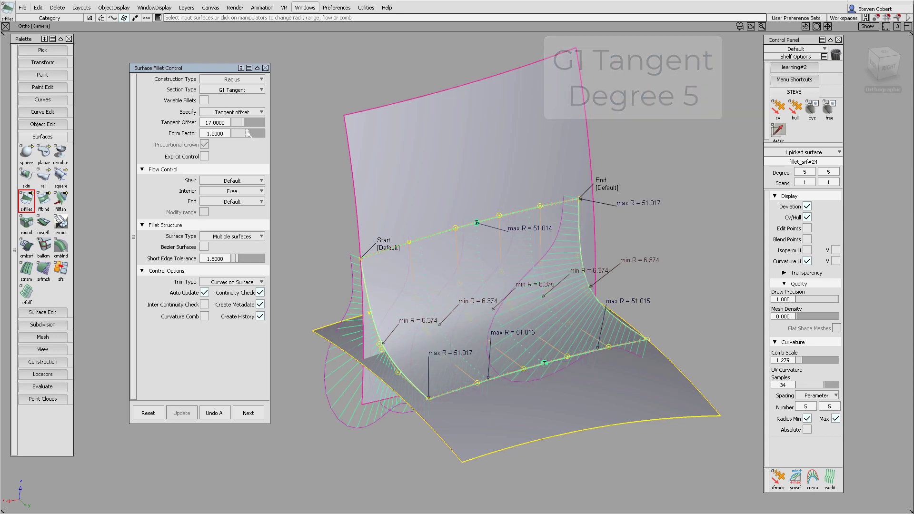
Step: Compare the G2 Curvature and G3 Curvature section types, and set the fillet's section type to G2 Curvature/Arc
{"action": "left_click", "coordinate": [253, 90]}
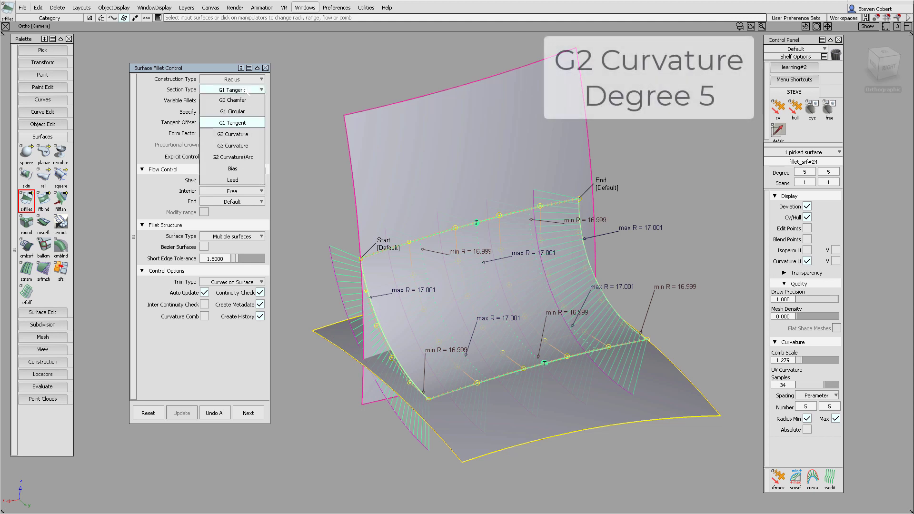
{"action": "left_click", "coordinate": [238, 134]}
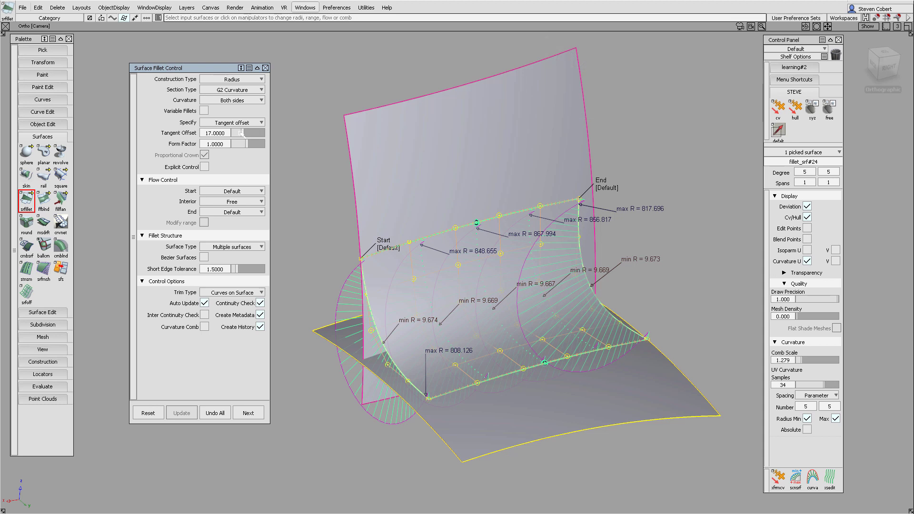
{"action": "left_click", "coordinate": [251, 90]}
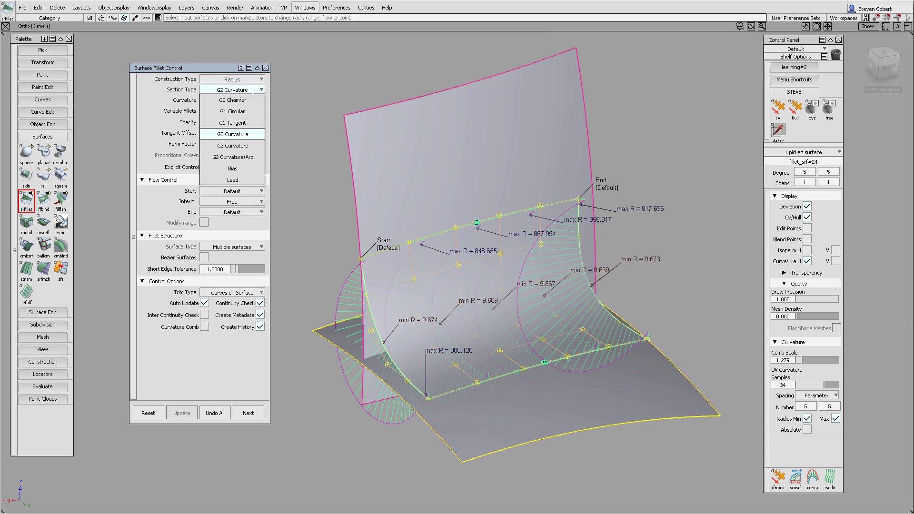
{"action": "left_click", "coordinate": [242, 143]}
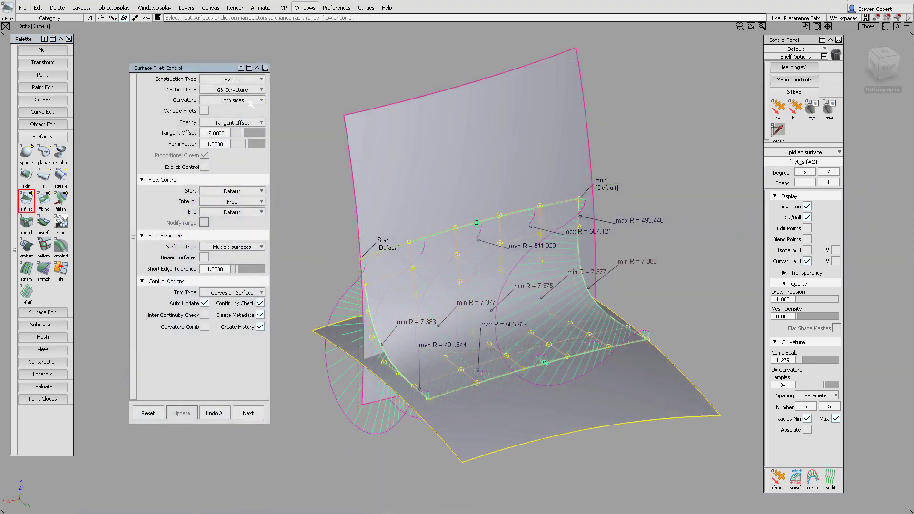
{"action": "left_click", "coordinate": [246, 90]}
{"action": "left_click", "coordinate": [244, 154]}
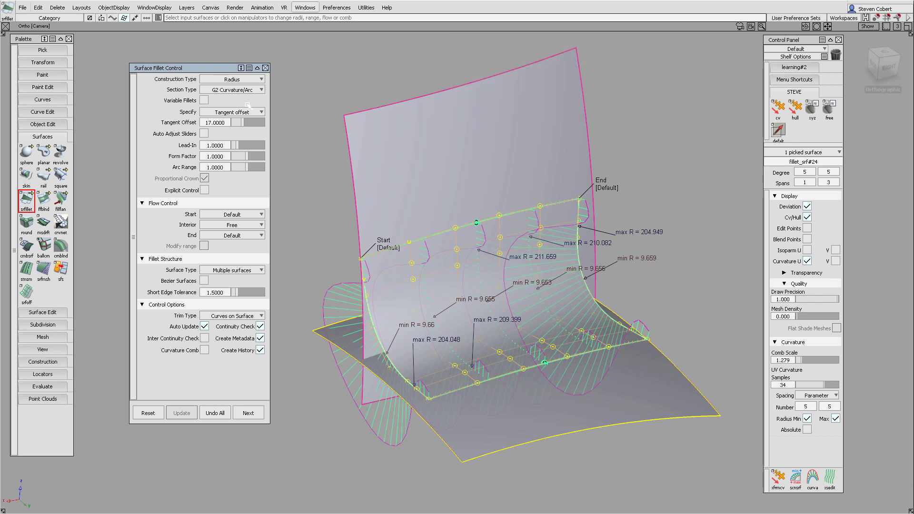
Step: Try the Bias section type on the fillet with bias factors of 0.6, -0.3 and 0.3
{"action": "left_click", "coordinate": [239, 91]}
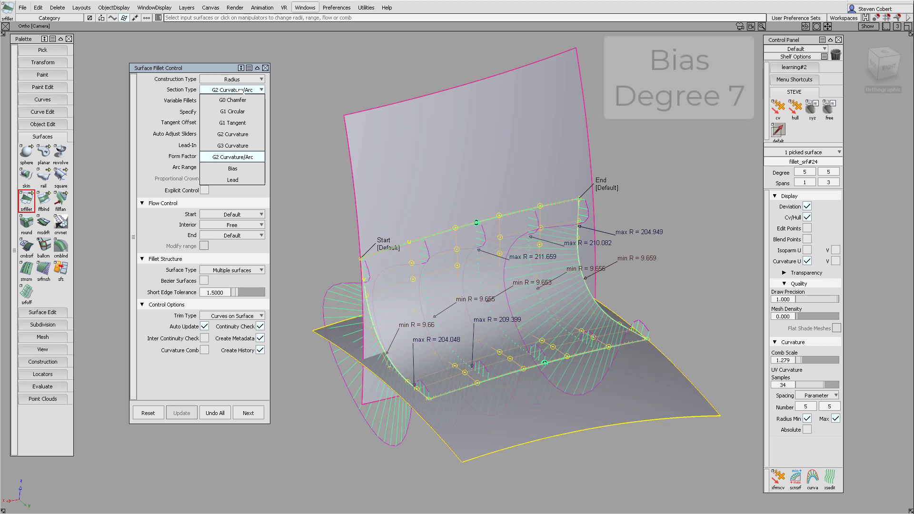
{"action": "left_click", "coordinate": [240, 168]}
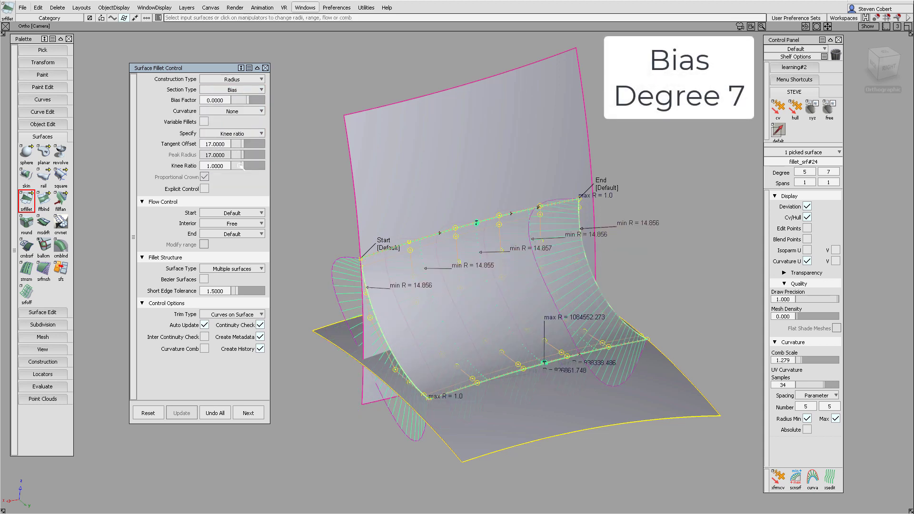
{"action": "left_click", "coordinate": [259, 101]}
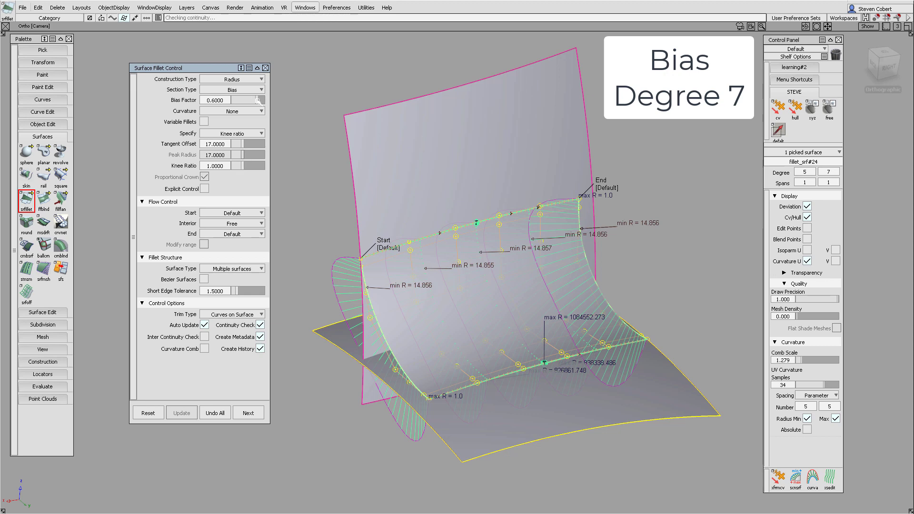
{"action": "left_click", "coordinate": [242, 101]}
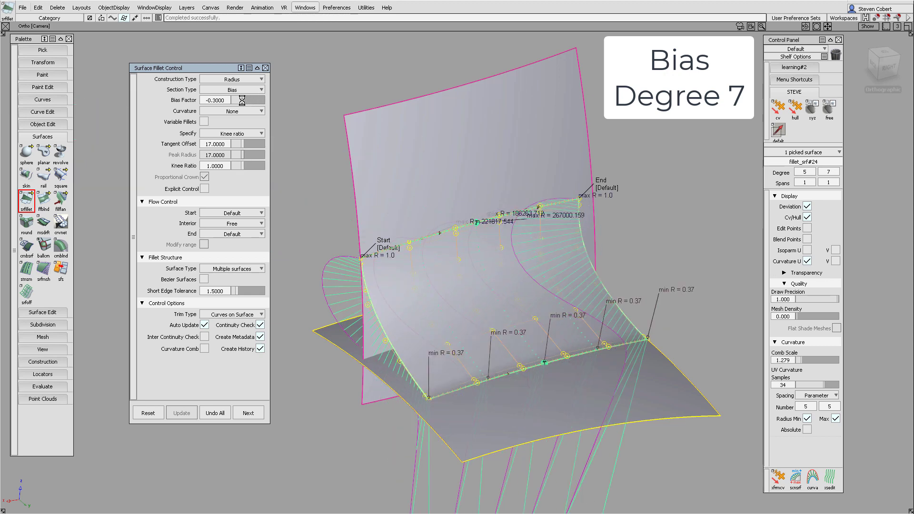
{"action": "left_click", "coordinate": [254, 101]}
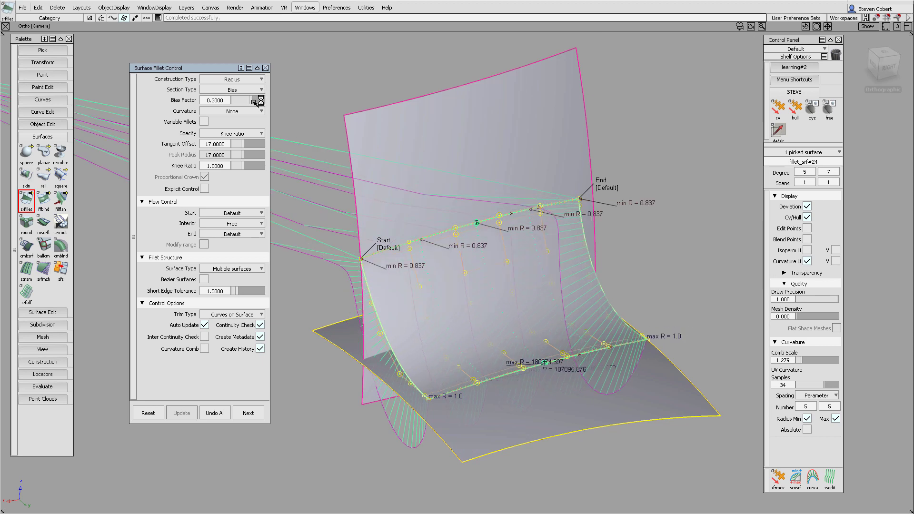
Step: Set the fillet's section type to Lead and lower its knee ratio
{"action": "left_click", "coordinate": [242, 90]}
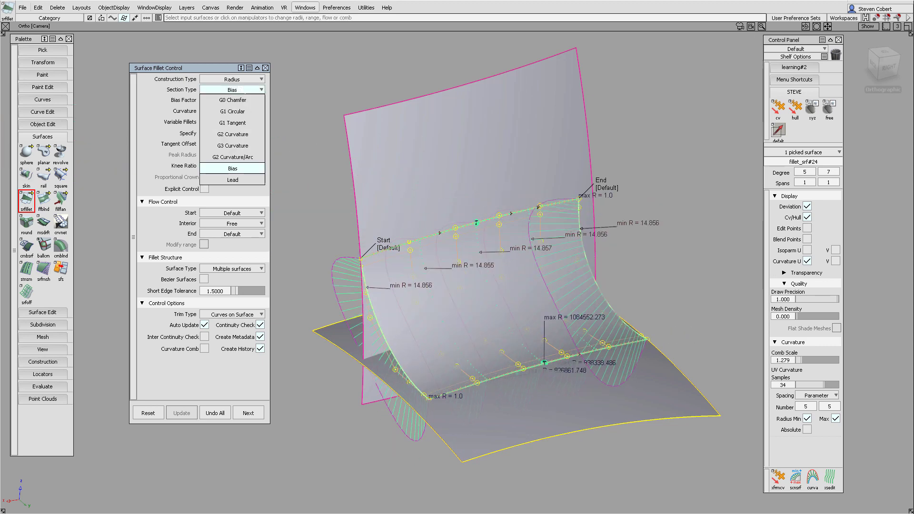
{"action": "left_click", "coordinate": [233, 180]}
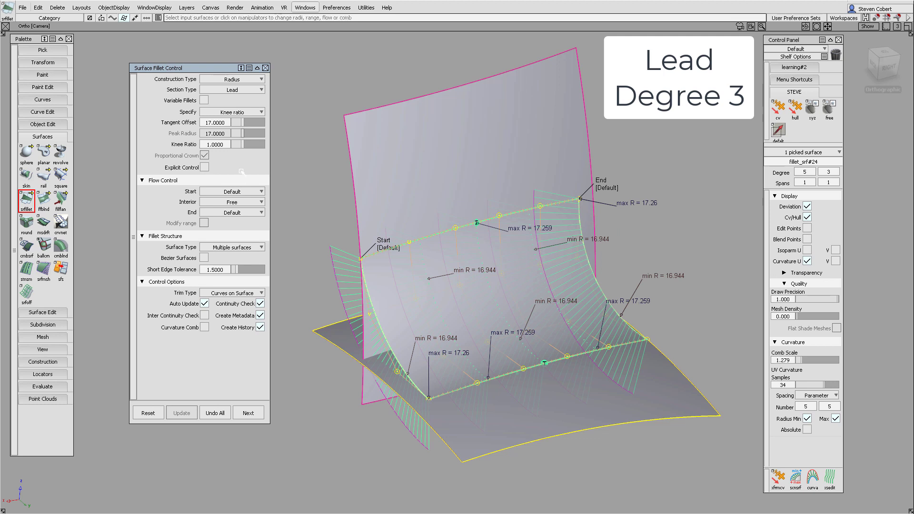
{"action": "left_click_drag", "start_coordinate": [243, 145], "coordinate": [233, 146]}
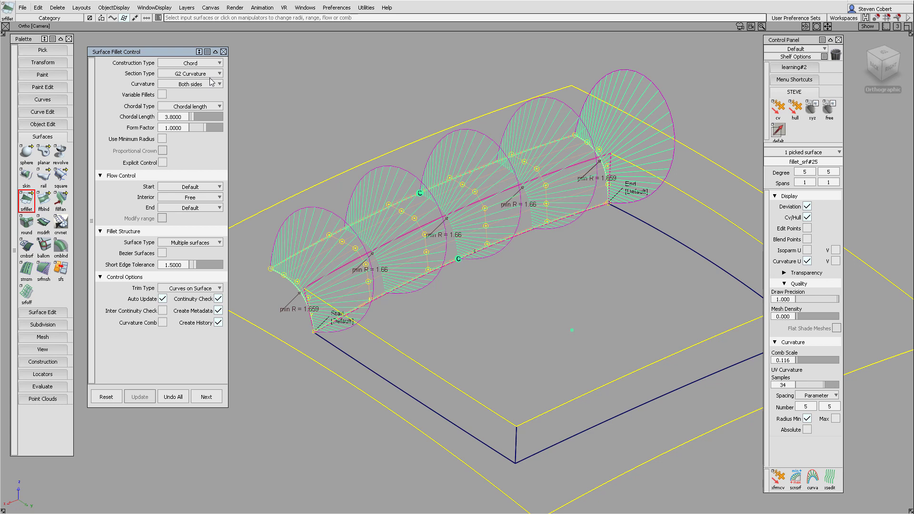
Step: Set the box edge fillet to the Radius construction type and the G1 Circular section type with a radius of 2
{"action": "left_click", "coordinate": [207, 64]}
{"action": "left_click", "coordinate": [190, 84]}
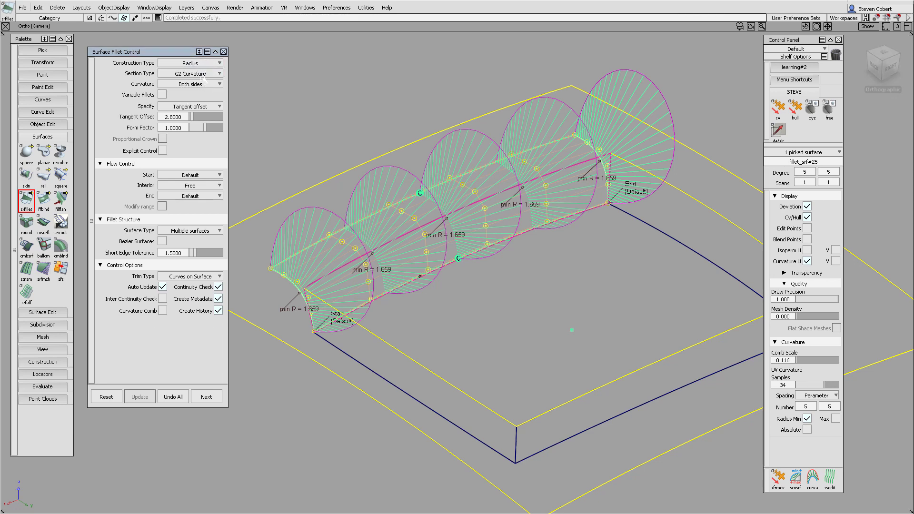
{"action": "left_click", "coordinate": [204, 73]}
{"action": "left_click", "coordinate": [190, 95]}
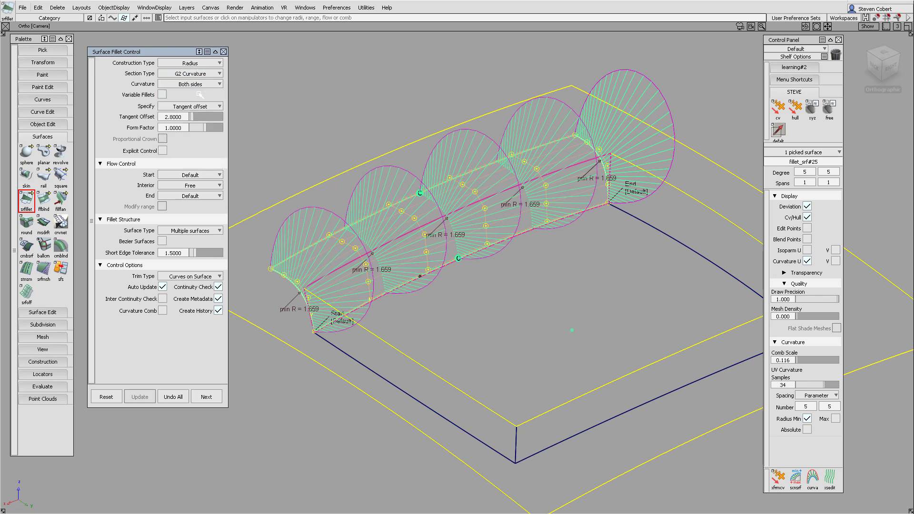
{"action": "type", "text": "2"}
{"action": "key", "text": "Return"}
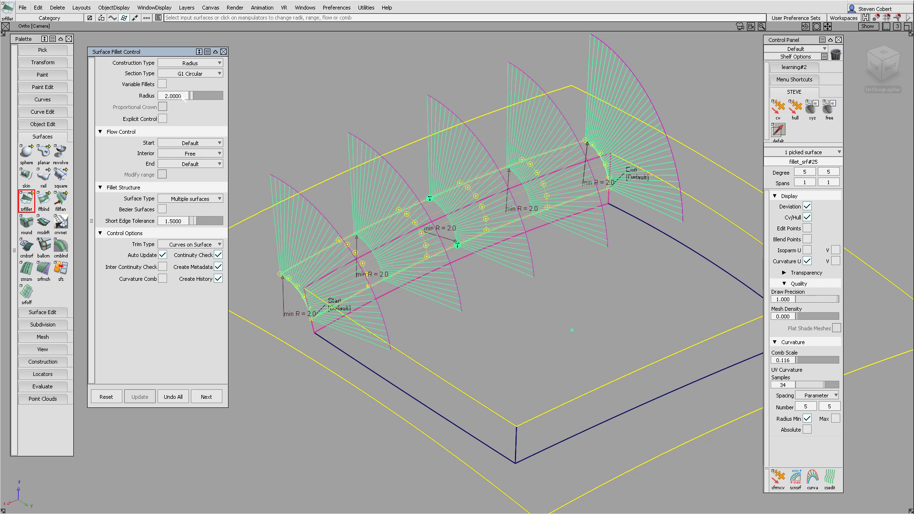
Step: Set the box edge fillet's section type to Lead and its construction type to Chord
{"action": "left_click", "coordinate": [208, 74]}
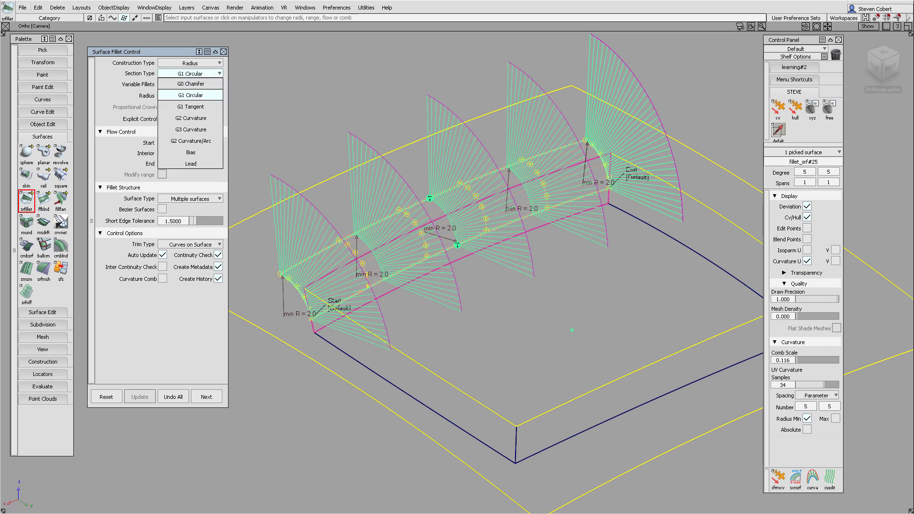
{"action": "left_click", "coordinate": [191, 164]}
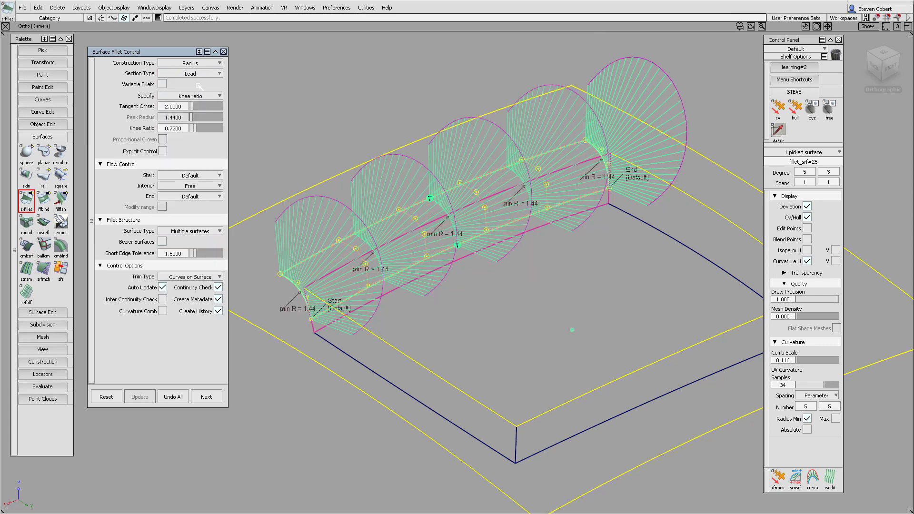
{"action": "left_click", "coordinate": [199, 65]}
{"action": "left_click", "coordinate": [199, 74]}
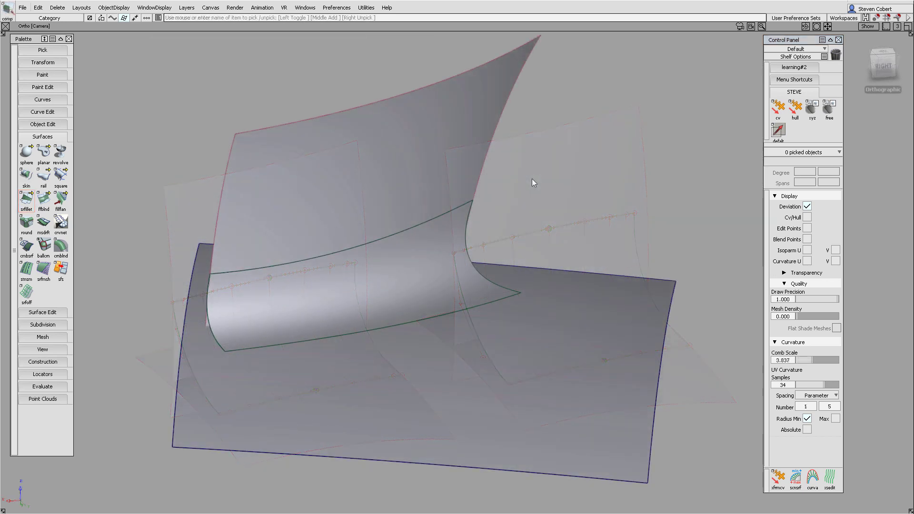
Step: Pick the fillet between the two curved surfaces and examine its curvature with the U comb and the curvature evaluation shading
{"action": "left_click_drag", "start_coordinate": [532, 179], "coordinate": [513, 189], "text": "ctrl+shift"}
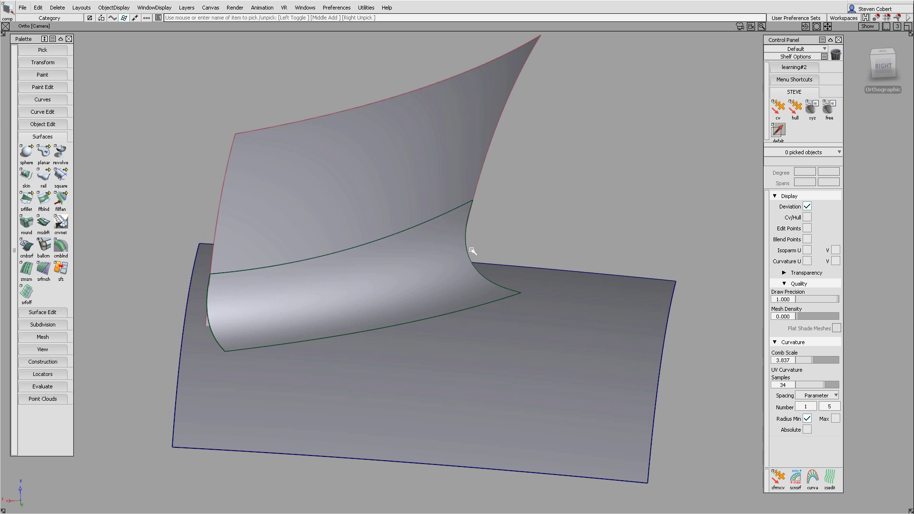
{"action": "left_click", "coordinate": [469, 256]}
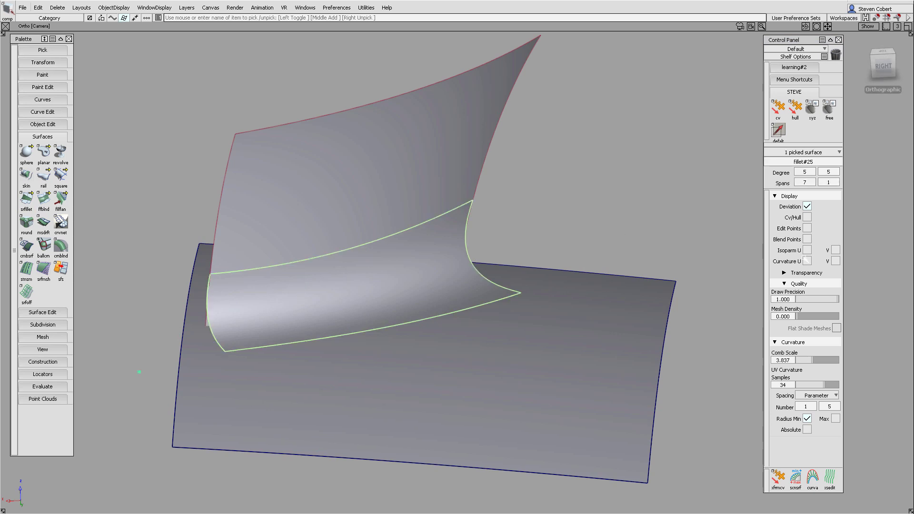
{"action": "left_click", "coordinate": [808, 261]}
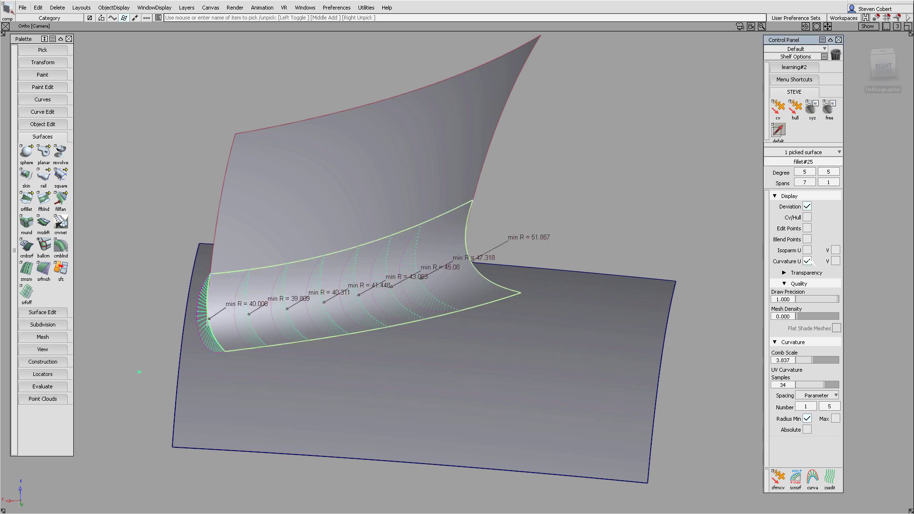
{"action": "left_click", "coordinate": [808, 261]}
{"action": "key", "text": "F5"}
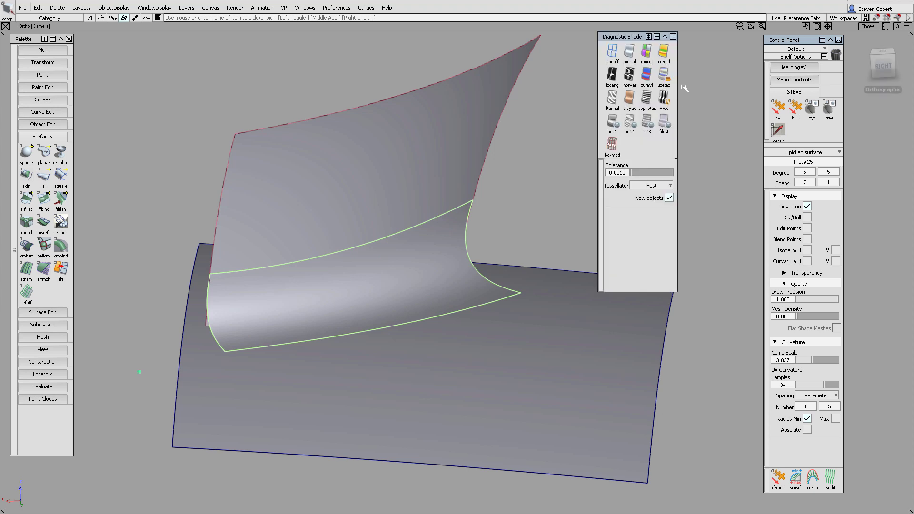
{"action": "left_click", "coordinate": [664, 52]}
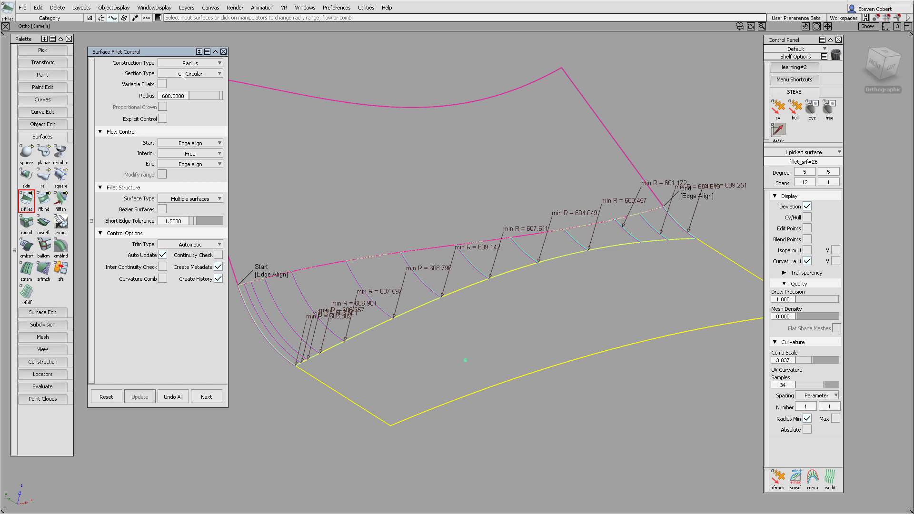
Step: Set the large 600-radius fillet's section type to G2 Curvature/Arc and its construction type to Chord
{"action": "left_click", "coordinate": [183, 74]}
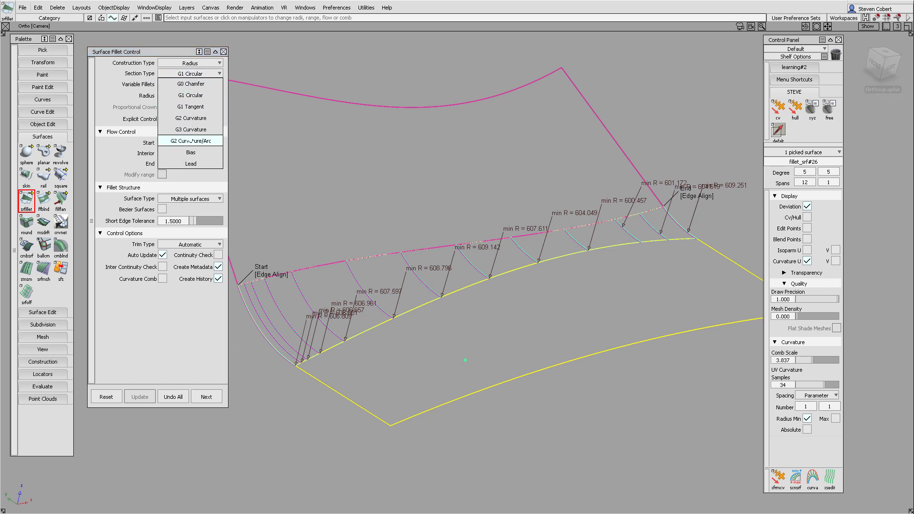
{"action": "left_click", "coordinate": [189, 139]}
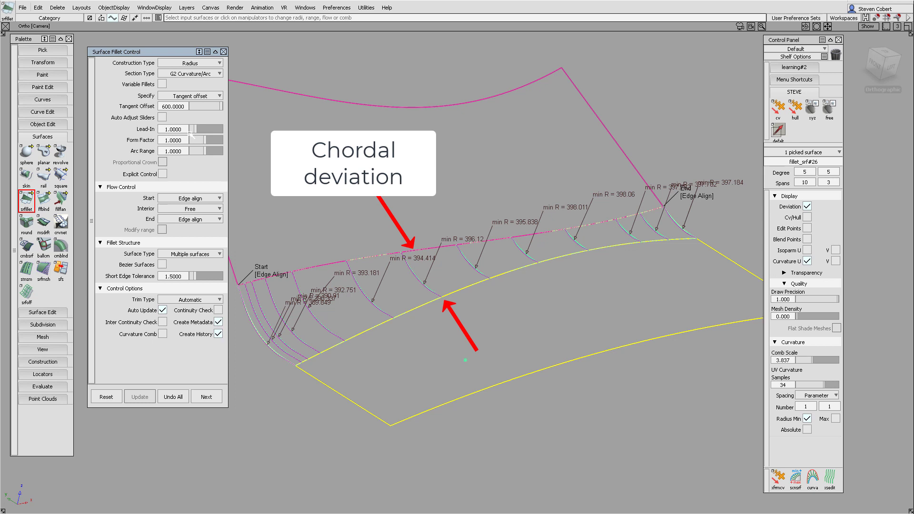
{"action": "left_click", "coordinate": [191, 64]}
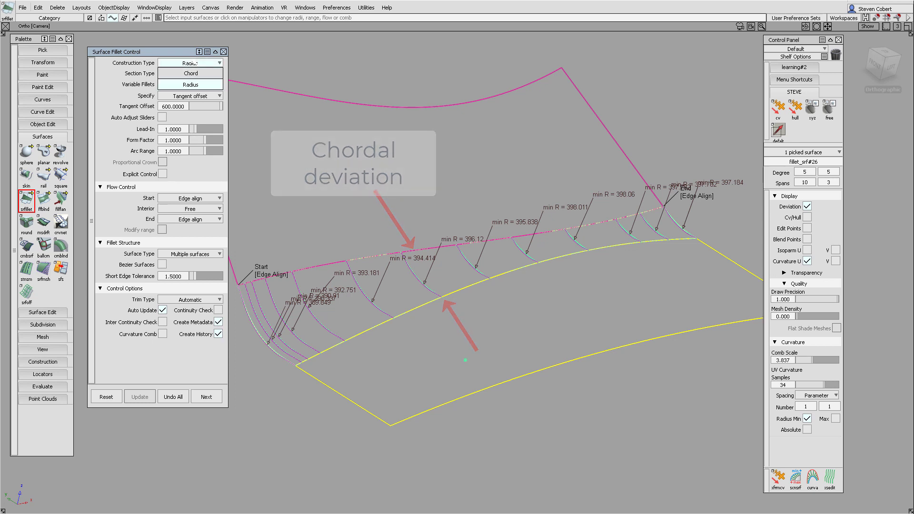
{"action": "left_click", "coordinate": [190, 73]}
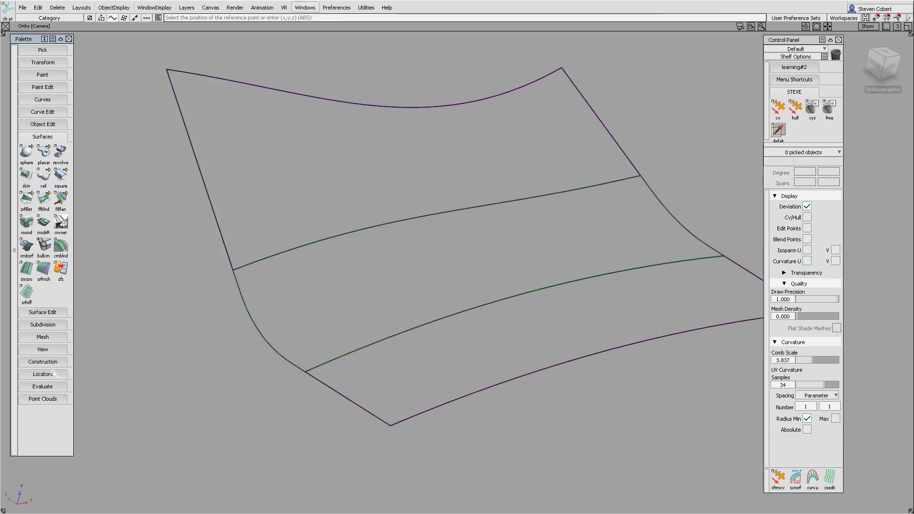
Step: Measure the deviation between the fillet's two long edges with the curve-to-curve deviation locator
{"action": "left_click", "coordinate": [52, 372]}
{"action": "left_click", "coordinate": [35, 414]}
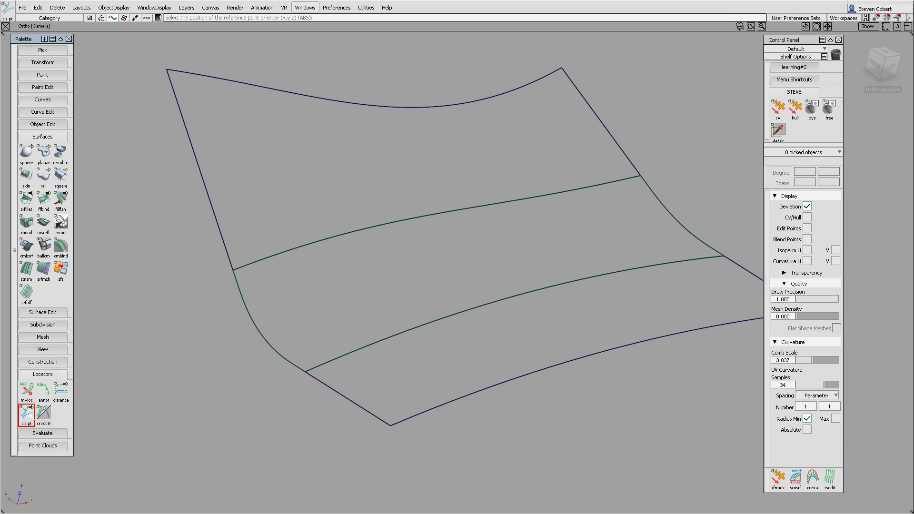
{"action": "left_click_drag", "start_coordinate": [34, 414], "coordinate": [79, 414]}
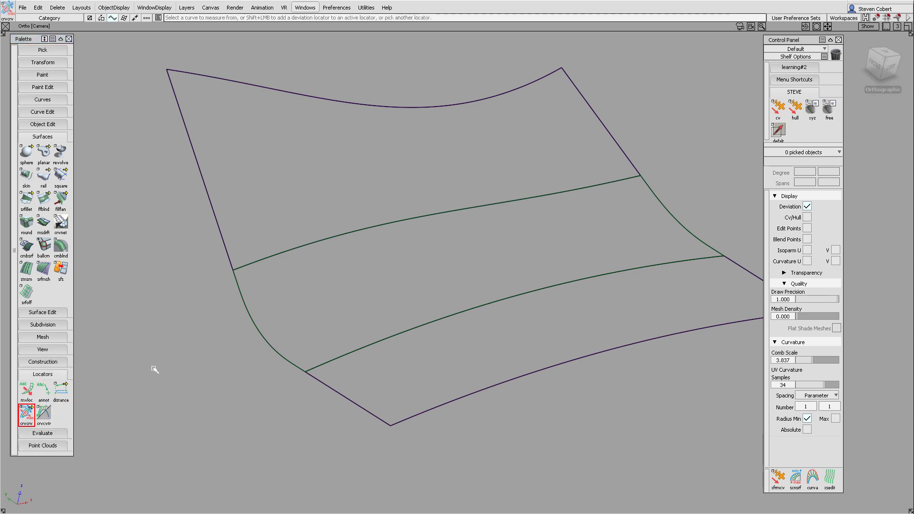
{"action": "left_click", "coordinate": [338, 235]}
{"action": "left_click", "coordinate": [366, 242]}
{"action": "left_click", "coordinate": [403, 330]}
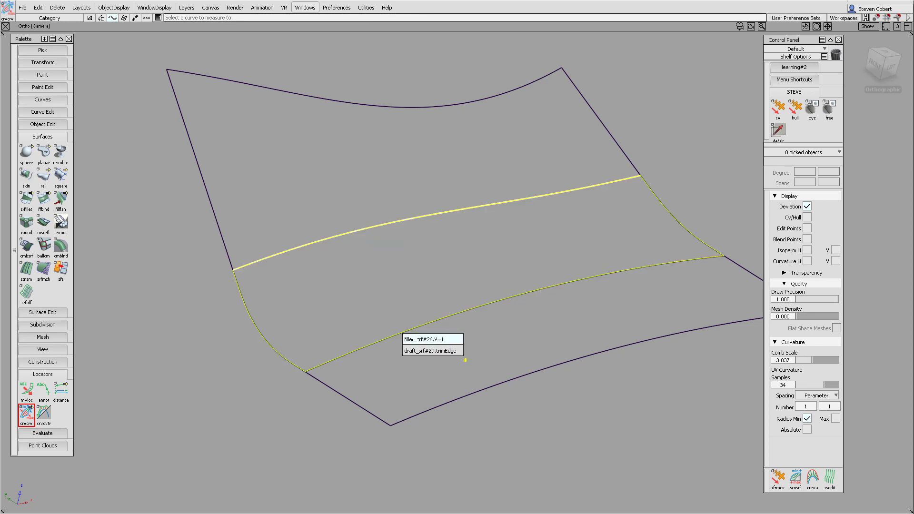
{"action": "left_click", "coordinate": [415, 337]}
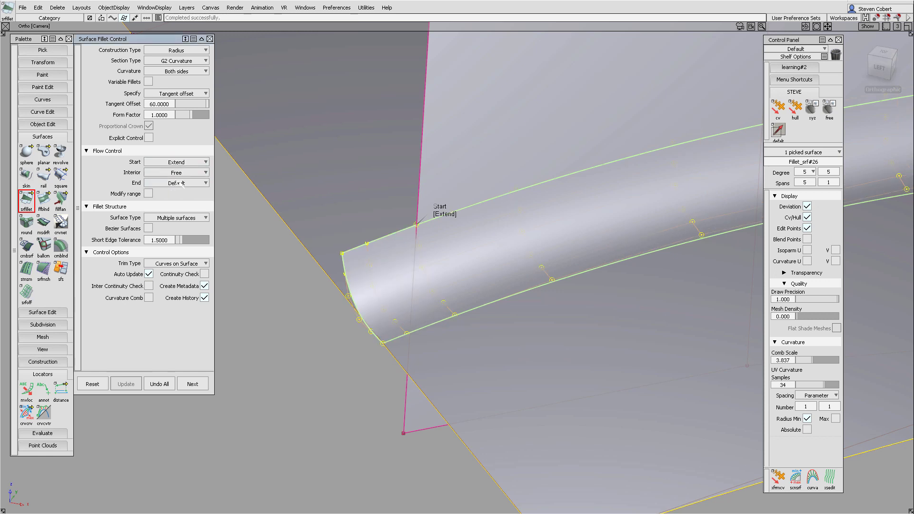
Step: Try the Edge align and Connect flow control options at the start of the G2 Curvature fillet
{"action": "left_click", "coordinate": [181, 184]}
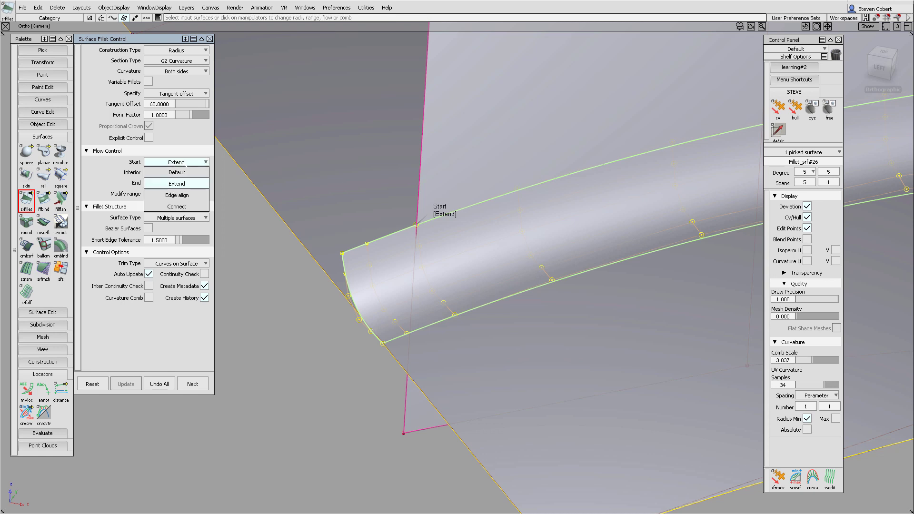
{"action": "left_click", "coordinate": [184, 195]}
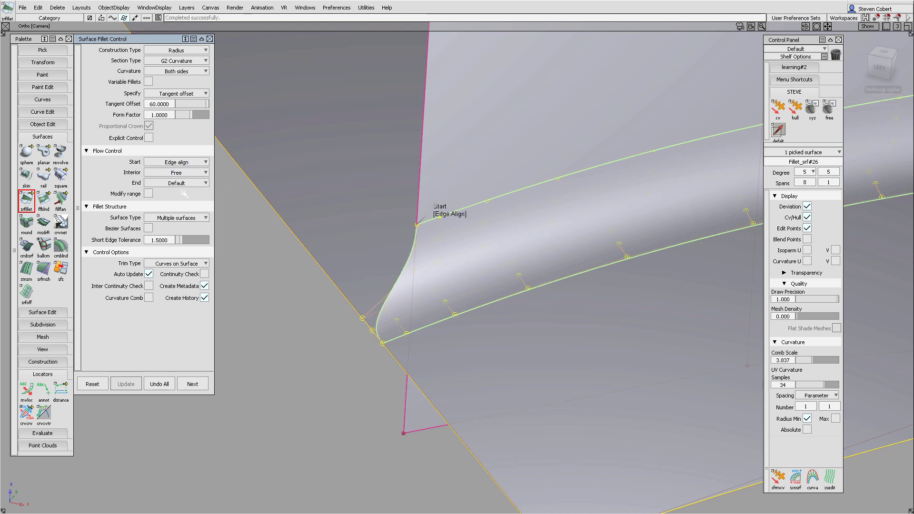
{"action": "left_click", "coordinate": [194, 163]}
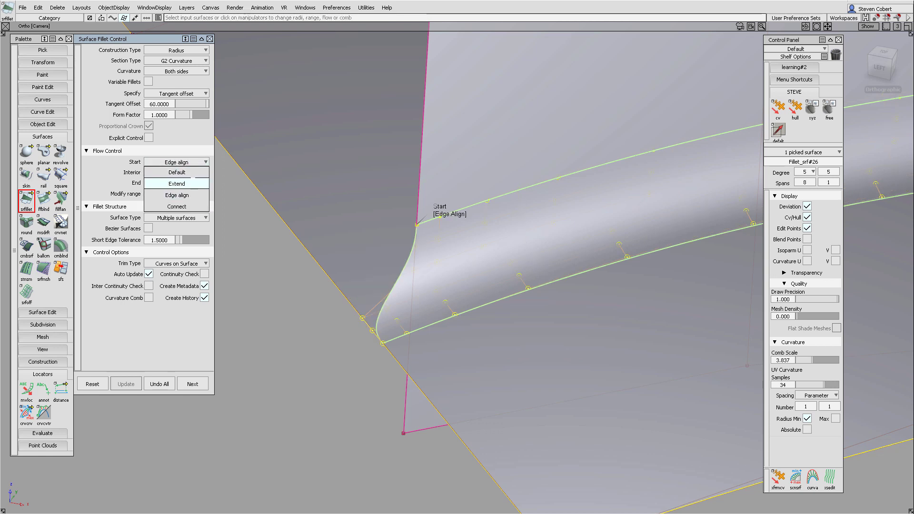
{"action": "left_click", "coordinate": [192, 206]}
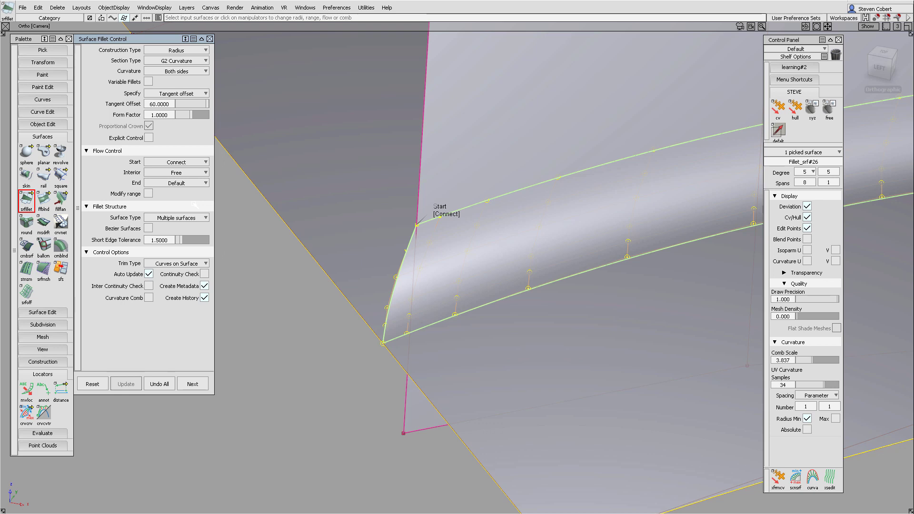
Step: Compare Edge align with the Default start flow on the untrimmed fillet, and leave the start set to Default
{"action": "left_click", "coordinate": [194, 162]}
{"action": "left_click", "coordinate": [193, 164]}
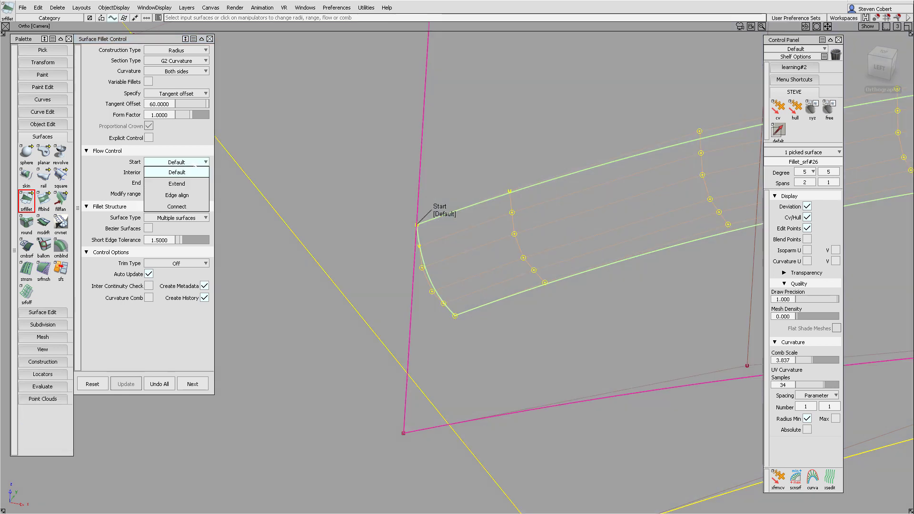
{"action": "left_click", "coordinate": [193, 196]}
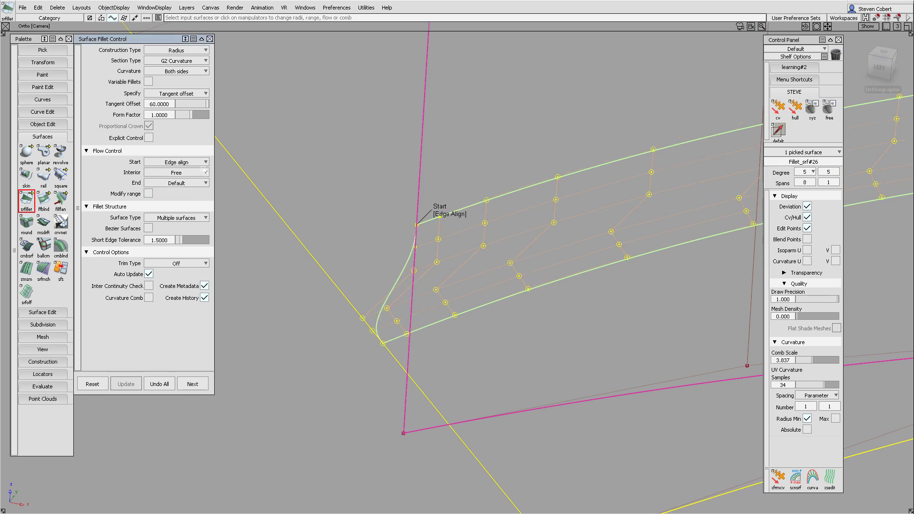
{"action": "left_click", "coordinate": [200, 162]}
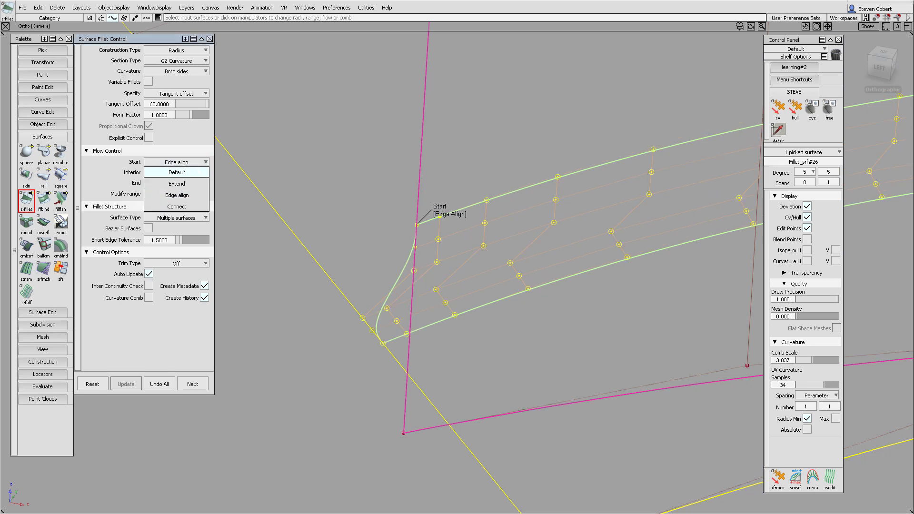
{"action": "left_click", "coordinate": [199, 172]}
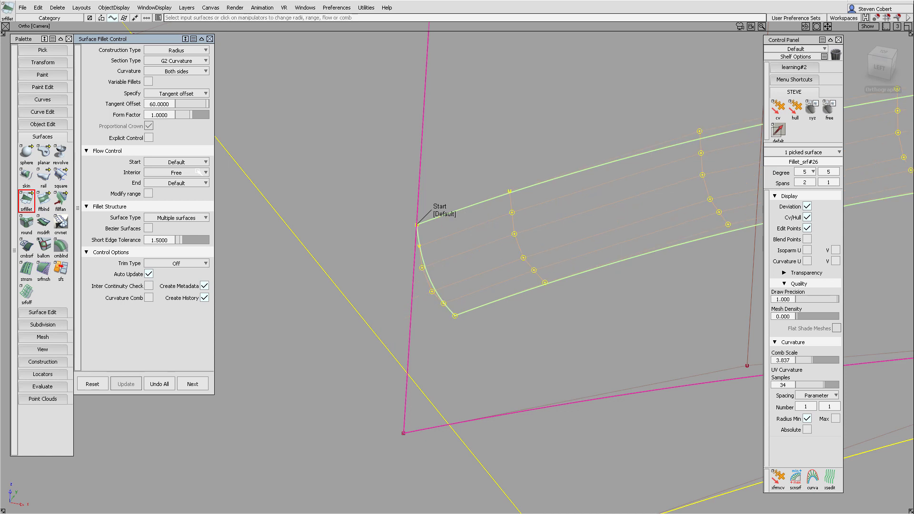
Step: Extend the start end of the G2 Curvature fillet past the side edges of the adjoining surfaces, removing its construction history
{"action": "key", "text": "e"}
{"action": "left_click_drag", "start_coordinate": [422, 263], "coordinate": [214, 339]}
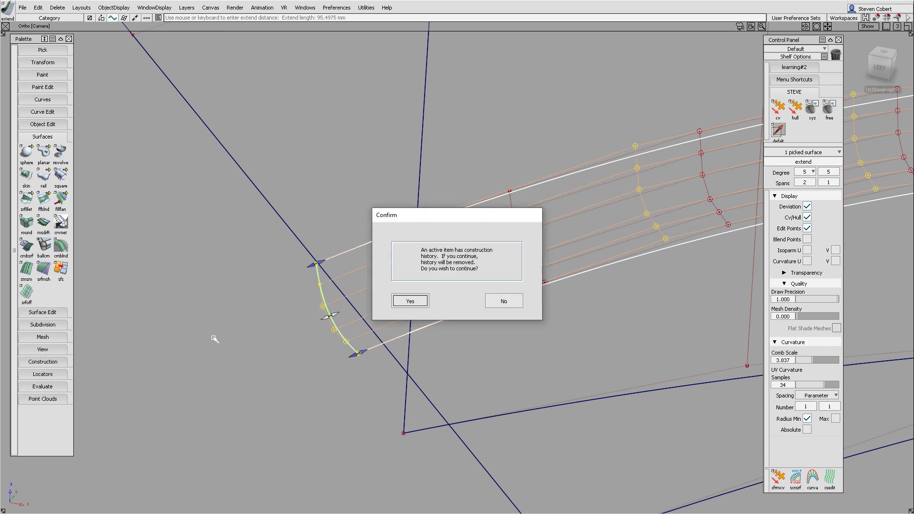
{"action": "left_click", "coordinate": [414, 304]}
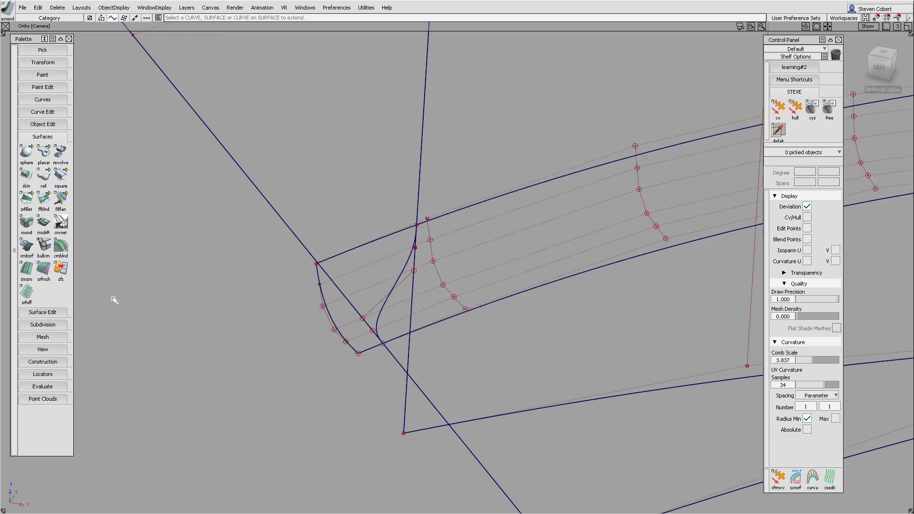
Step: Trim the extended fillet surface back to the curve crossing its start end
{"action": "left_click", "coordinate": [43, 312]}
{"action": "left_click", "coordinate": [327, 301]}
{"action": "left_click", "coordinate": [390, 293]}
{"action": "left_click", "coordinate": [481, 291]}
{"action": "key", "text": "space"}
{"action": "left_click", "coordinate": [519, 338]}
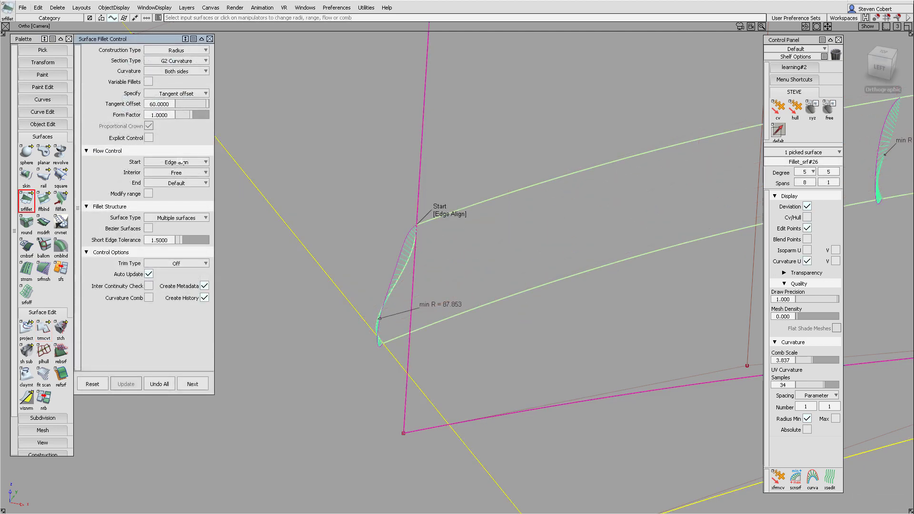
Step: Compare the Default and Edge align start flow of the fillet using the curvature evaluation diagnostic shade
{"action": "left_click", "coordinate": [179, 159]}
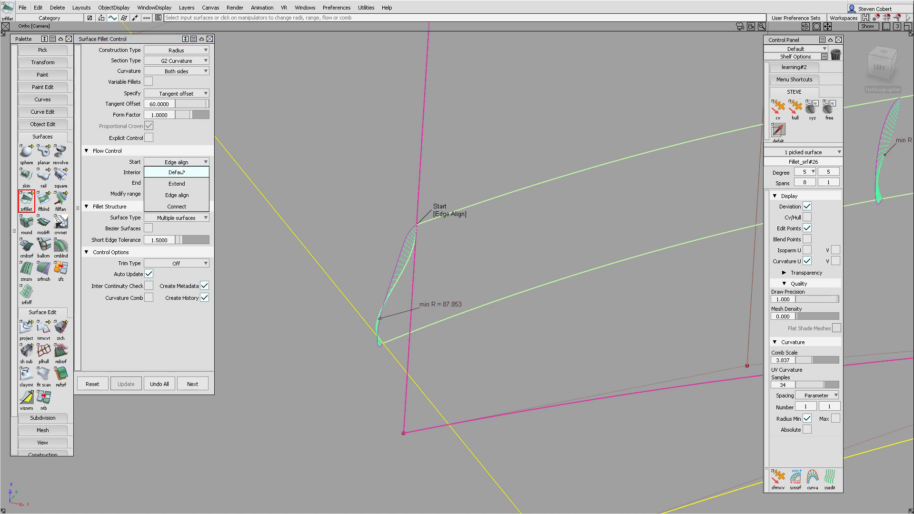
{"action": "left_click", "coordinate": [178, 169]}
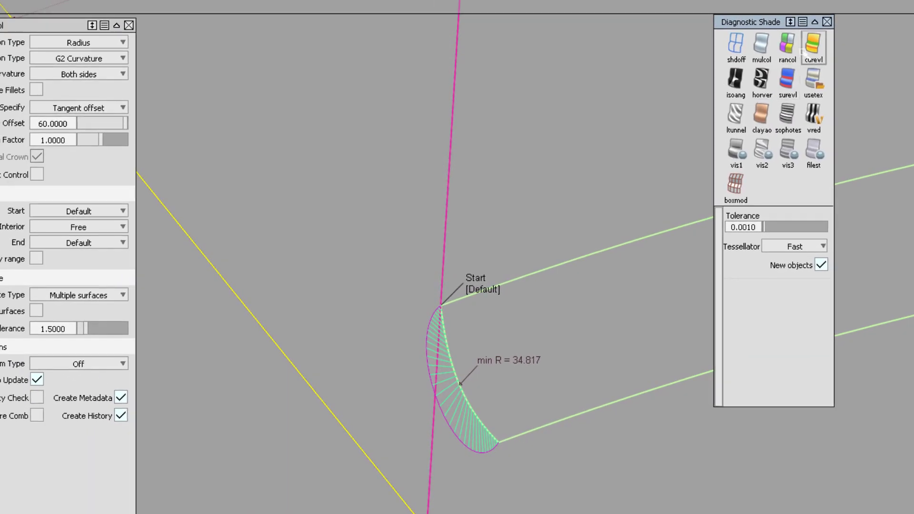
{"action": "left_click", "coordinate": [812, 45]}
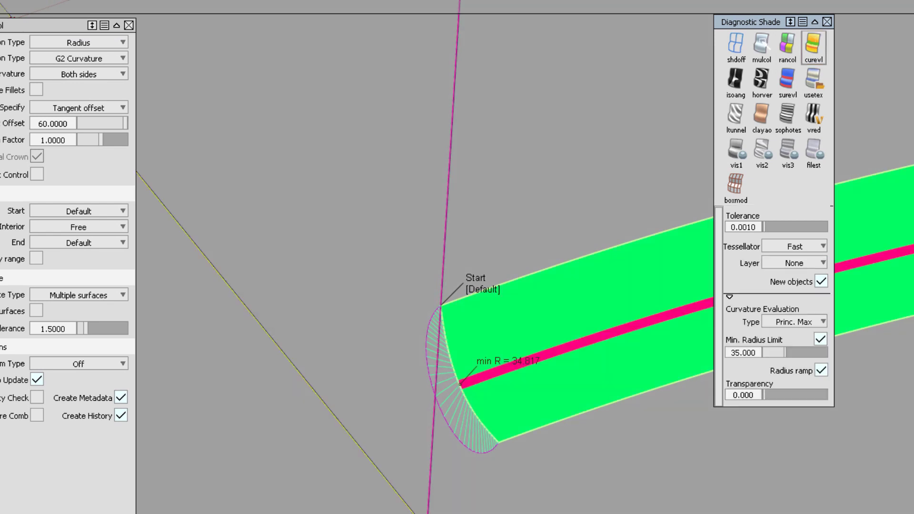
{"action": "left_click", "coordinate": [100, 210]}
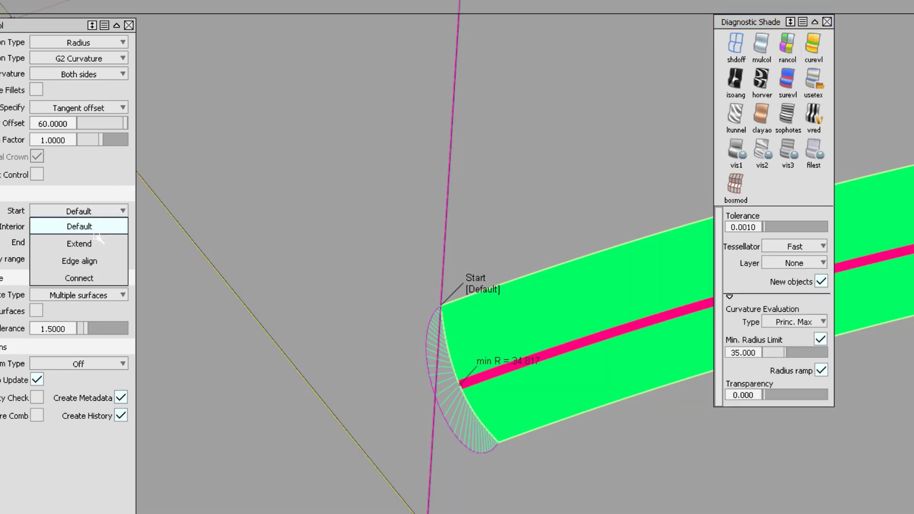
{"action": "left_click", "coordinate": [97, 261]}
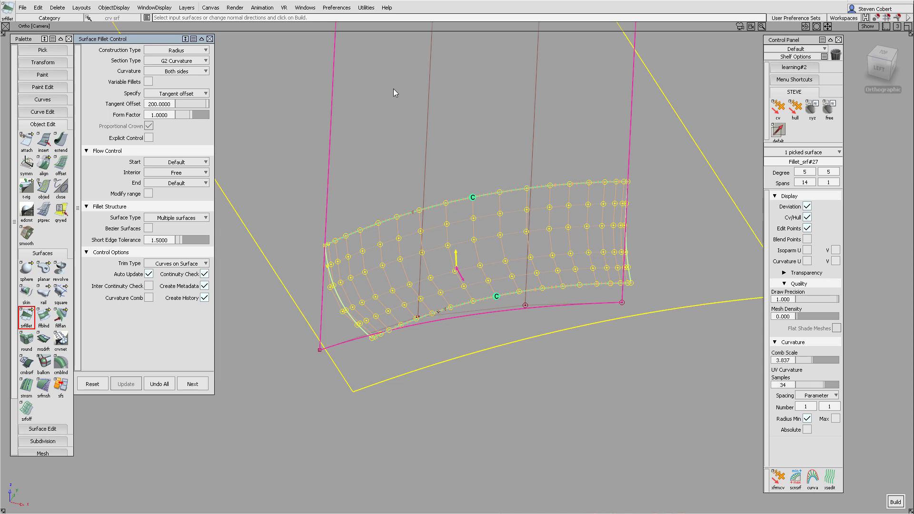
Step: Turn on Explicit Control for the 200 tangent-offset fillet, with max spans 2 and a lengthwise U degree of 8
{"action": "left_click", "coordinate": [149, 138]}
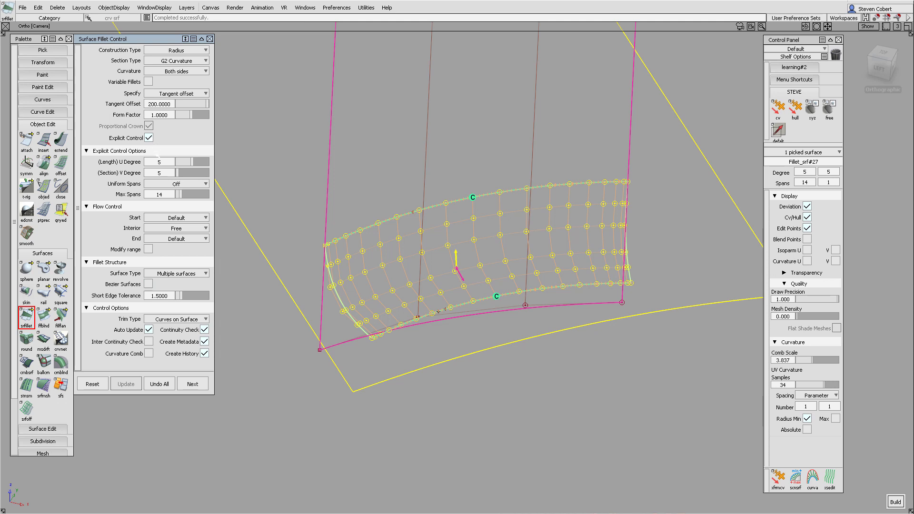
{"action": "double_click", "coordinate": [162, 195]}
{"action": "type", "text": "2"}
{"action": "double_click", "coordinate": [160, 162]}
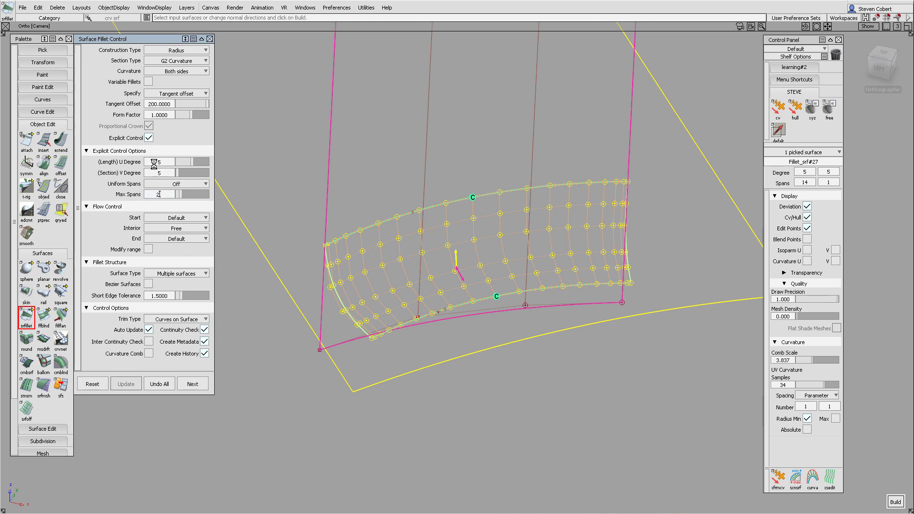
{"action": "type", "text": "8"}
{"action": "key", "text": "Return"}
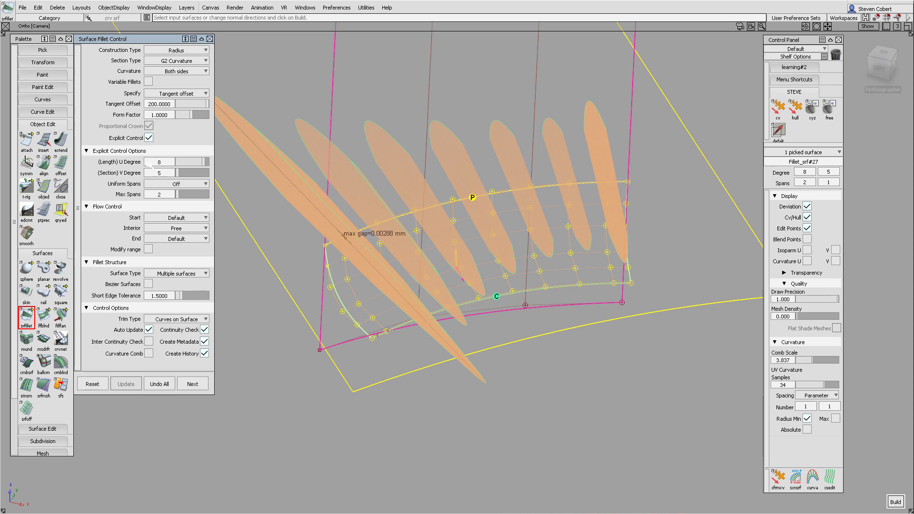
Step: Delete the curve on surface along the fillet's upper edge on the upright surface
{"action": "left_click_drag", "start_coordinate": [317, 177], "coordinate": [269, 167], "text": "ctrl+shift"}
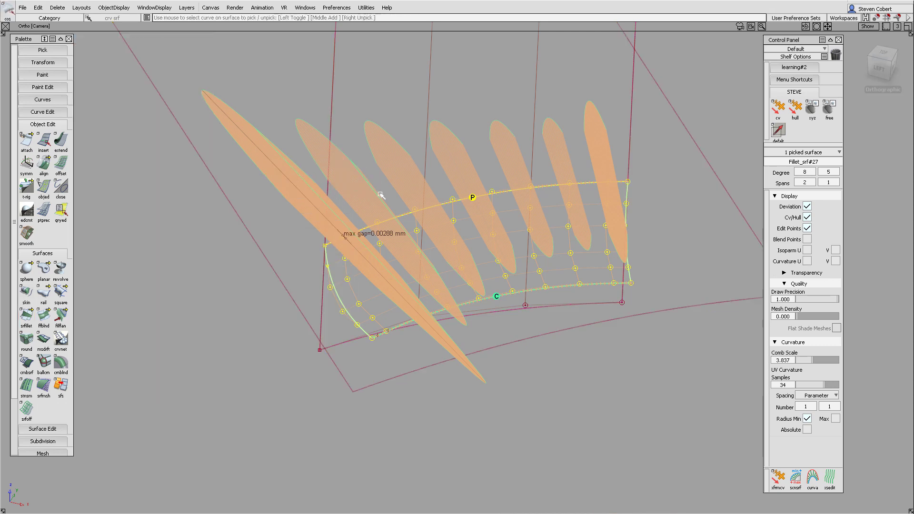
{"action": "left_click", "coordinate": [482, 198]}
{"action": "key", "text": "Delete"}
{"action": "left_click", "coordinate": [417, 297]}
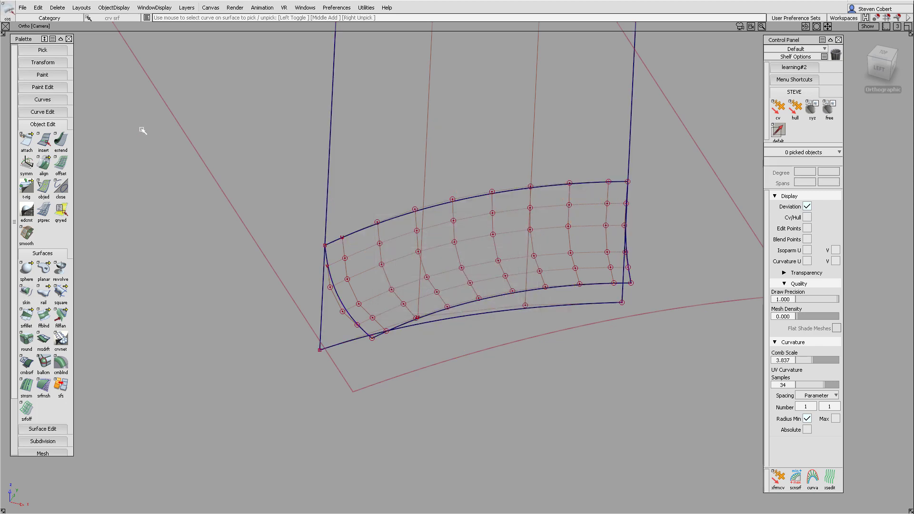
Step: Align the fillet's upper edge to the upright surface with G2 continuity and Project alignment, and increase the Position Influence
{"action": "double_click", "coordinate": [45, 163]}
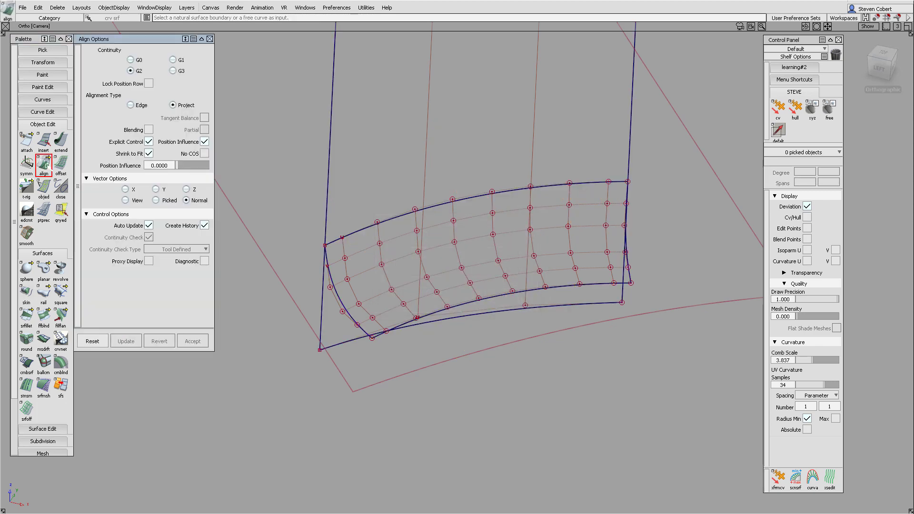
{"action": "left_click", "coordinate": [412, 213]}
{"action": "left_click", "coordinate": [426, 181]}
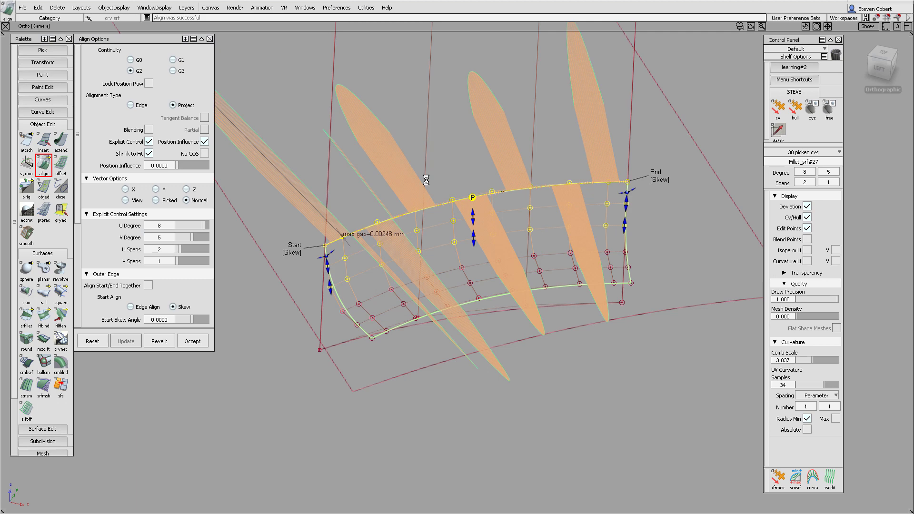
{"action": "left_click_drag", "start_coordinate": [178, 165], "coordinate": [208, 165]}
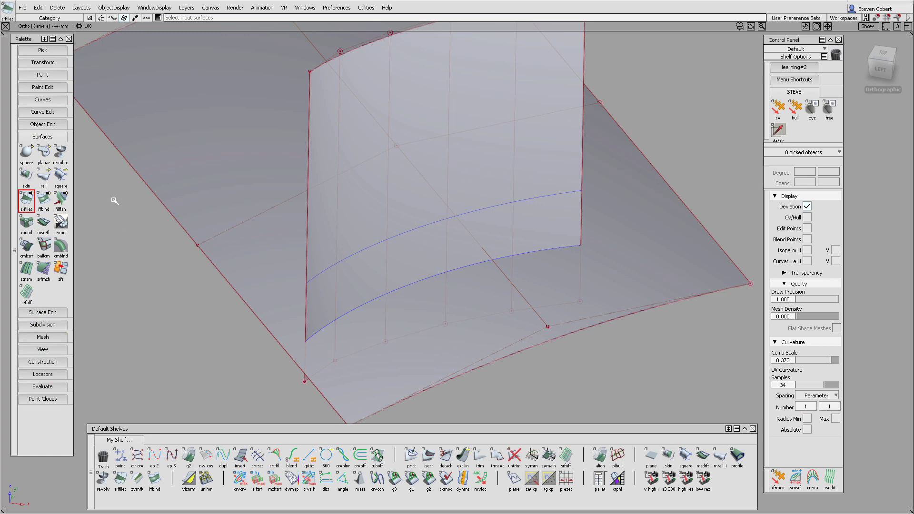
Step: Build a symmetric fillet from the upper curve on the upright surface to the base surface, and flip it towards the front side
{"action": "left_click", "coordinate": [27, 202]}
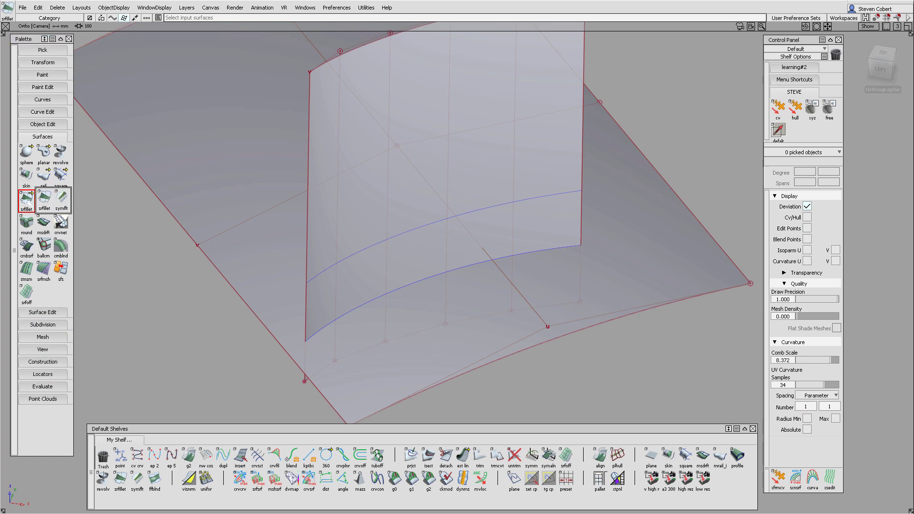
{"action": "left_click", "coordinate": [61, 199]}
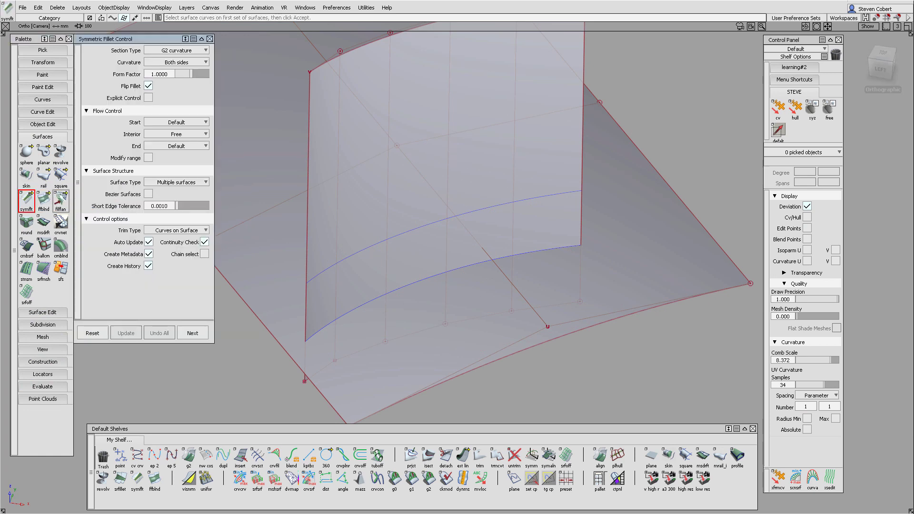
{"action": "left_click", "coordinate": [399, 234]}
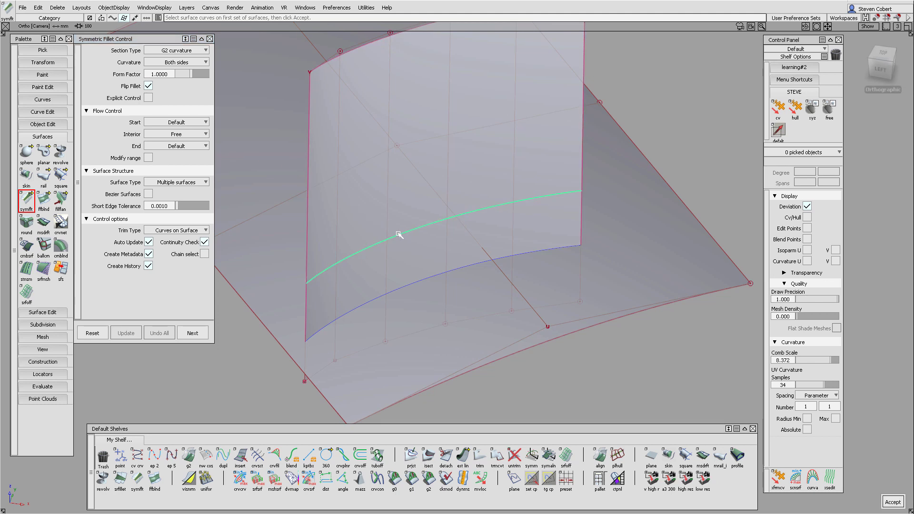
{"action": "left_click", "coordinate": [517, 351]}
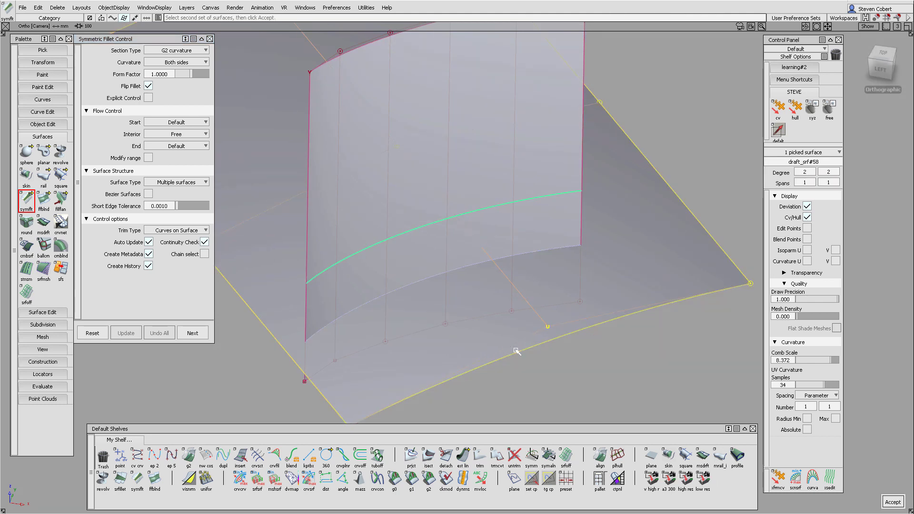
{"action": "key", "text": "space"}
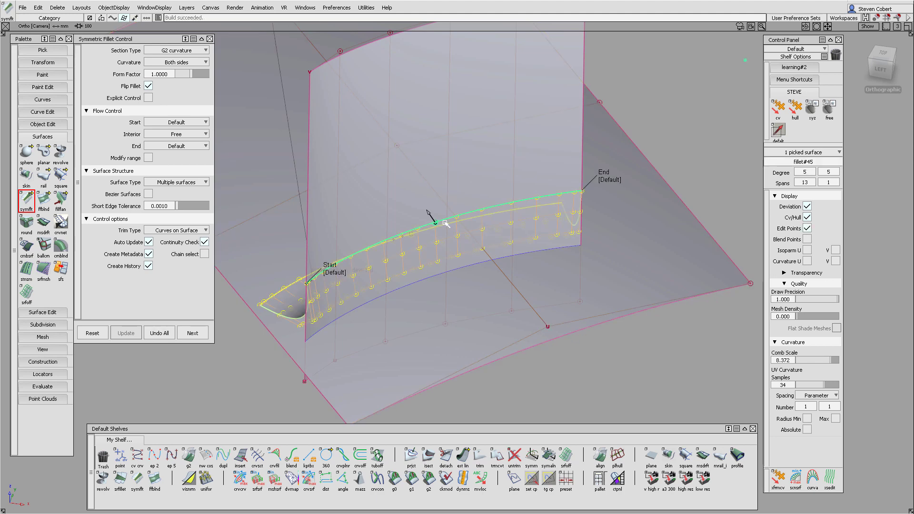
{"action": "left_click", "coordinate": [431, 213]}
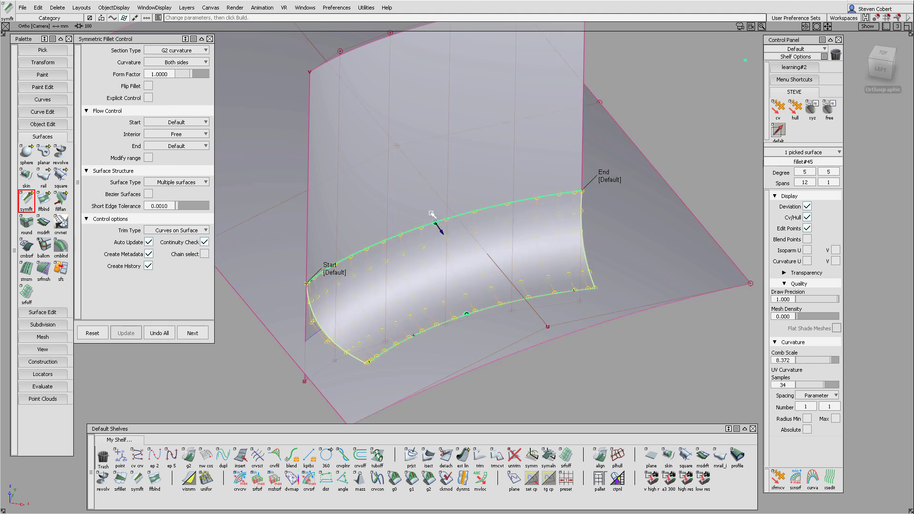
{"action": "key", "text": "grave"}
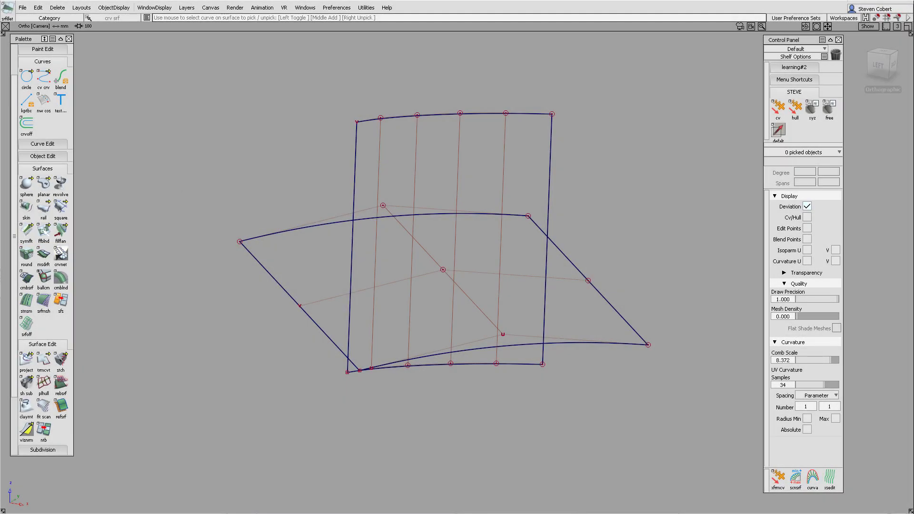
Step: Build a surface fillet between the upright surface and the curved base surface
{"action": "left_click", "coordinate": [354, 180]}
{"action": "left_click", "coordinate": [324, 226]}
{"action": "left_click", "coordinate": [433, 237]}
{"action": "key", "text": "space"}
Step: Draw a CV curve snapped to both ends of the fillet's upper edge and raise it to degree 2
{"action": "left_click_drag", "start_coordinate": [475, 312], "coordinate": [479, 277], "text": "alt+shift"}
{"action": "right_click_drag", "start_coordinate": [478, 276], "coordinate": [452, 266], "text": "alt+shift"}
{"action": "left_click_drag", "start_coordinate": [453, 266], "coordinate": [416, 251], "text": "alt+shift"}
{"action": "right_click_drag", "start_coordinate": [416, 251], "coordinate": [351, 41], "text": "alt+shift"}
{"action": "left_click", "coordinate": [44, 77]}
{"action": "left_click", "coordinate": [266, 266], "text": "ctrl+alt"}
{"action": "left_click", "coordinate": [683, 261], "text": "ctrl+alt"}
{"action": "left_click", "coordinate": [805, 172]}
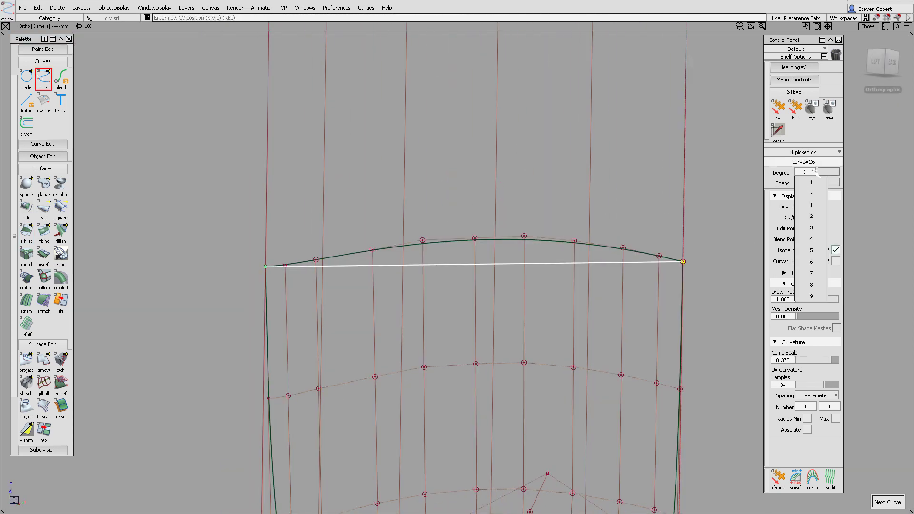
{"action": "left_click", "coordinate": [810, 195]}
Step: Move the new curve's middle CV upward so the curve bows gently along the fillet's upper edge
{"action": "left_click", "coordinate": [778, 108]}
{"action": "left_click", "coordinate": [473, 265]}
{"action": "right_click_drag", "start_coordinate": [468, 217], "coordinate": [470, 171]}
{"action": "left_click", "coordinate": [538, 188]}
Step: Delete the surface fillet between the upright and base surfaces, keeping the new curve
{"action": "left_click_drag", "start_coordinate": [538, 187], "coordinate": [544, 415], "text": "alt+shift"}
{"action": "left_click_drag", "start_coordinate": [461, 237], "coordinate": [443, 225], "text": "ctrl+shift"}
{"action": "left_click_drag", "start_coordinate": [420, 297], "coordinate": [402, 309], "text": "ctrl+shift"}
{"action": "left_click", "coordinate": [380, 332]}
{"action": "key", "text": "Delete"}
Step: Project the bowed curve onto the upright surface
{"action": "left_click", "coordinate": [410, 295]}
{"action": "left_click", "coordinate": [26, 360]}
{"action": "left_click", "coordinate": [326, 207]}
{"action": "left_click", "coordinate": [359, 262]}
Step: Set up a symmetric fillet using the projected curve as the first input and the base surface as the second
{"action": "left_click", "coordinate": [29, 232]}
{"action": "left_click", "coordinate": [62, 231]}
{"action": "left_click", "coordinate": [345, 263]}
{"action": "left_click", "coordinate": [353, 357]}
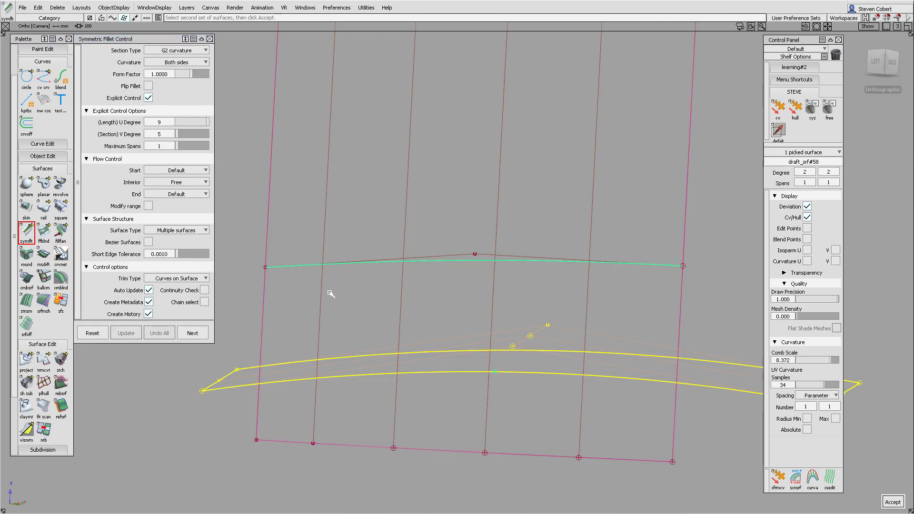
Step: Move the end CV of the bowed curve to reshape the symmetric fillet through its history
{"action": "left_click_drag", "start_coordinate": [353, 320], "coordinate": [481, 325], "text": "alt+shift"}
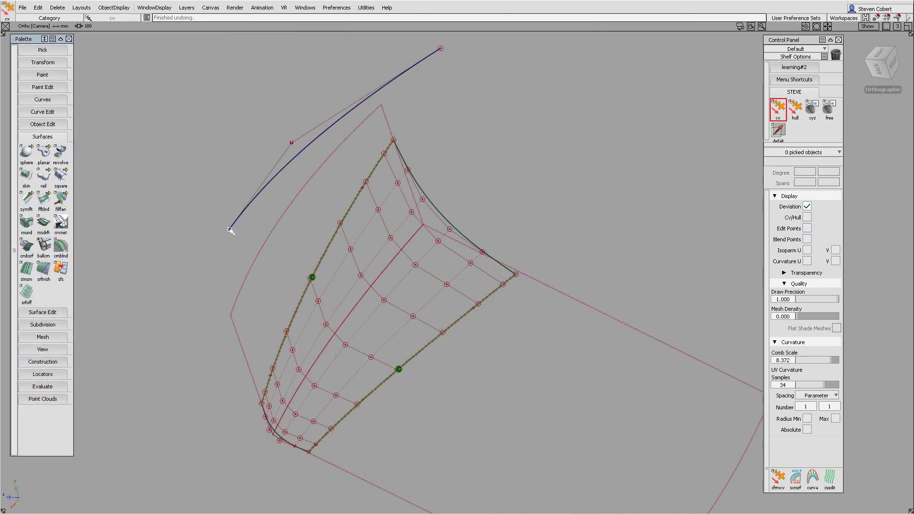
{"action": "left_click", "coordinate": [230, 230]}
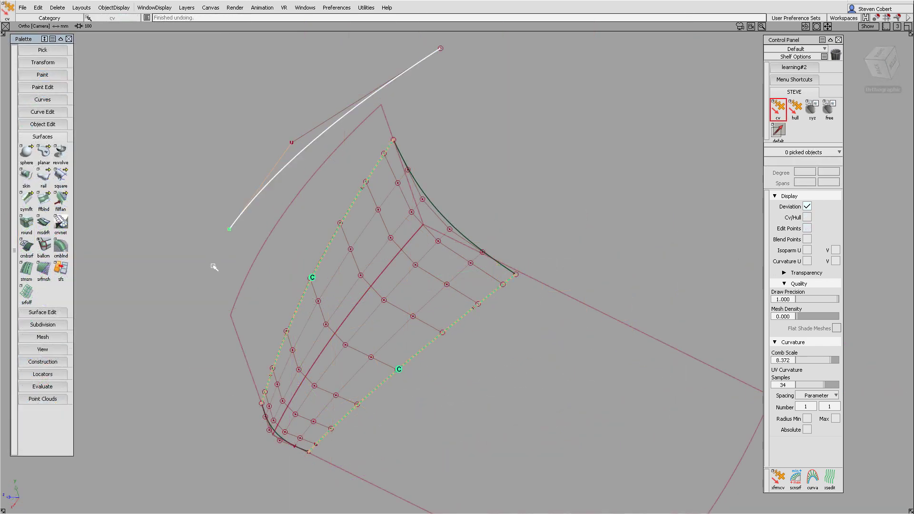
{"action": "mouse_move", "coordinate": [212, 266]}
{"action": "left_mouse_down"}
{"action": "mouse_move", "coordinate": [198, 261]}
{"action": "mouse_move", "coordinate": [222, 273]}
{"action": "left_mouse_up"}
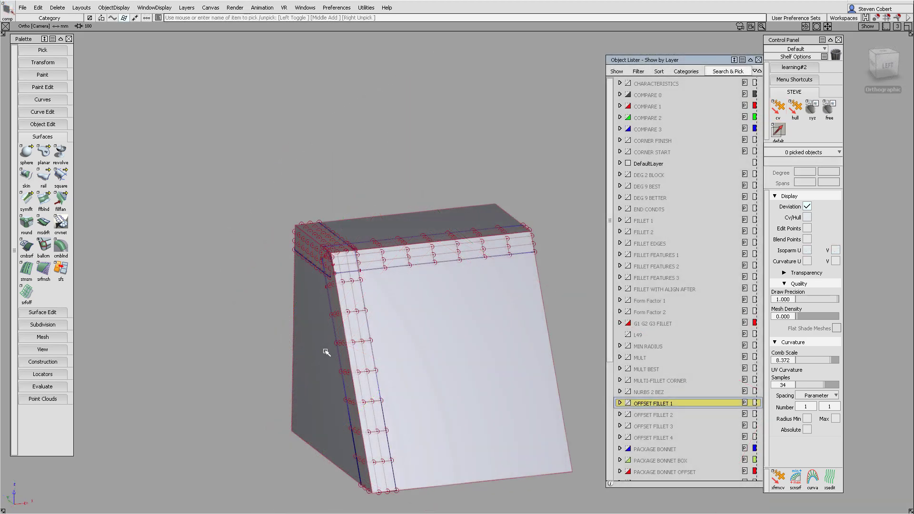
Step: Examine the box corner up close in layer OFFSET FILLET 1, and compare it with layer OFFSET FILLET 2
{"action": "right_click_drag", "start_coordinate": [333, 288], "coordinate": [216, 268], "text": "alt+shift"}
{"action": "middle_click_drag", "start_coordinate": [216, 268], "coordinate": [374, 301], "text": "alt+shift"}
{"action": "right_click_drag", "start_coordinate": [373, 301], "coordinate": [393, 246], "text": "alt+shift"}
{"action": "left_click_drag", "start_coordinate": [359, 306], "coordinate": [356, 284], "text": "alt+shift"}
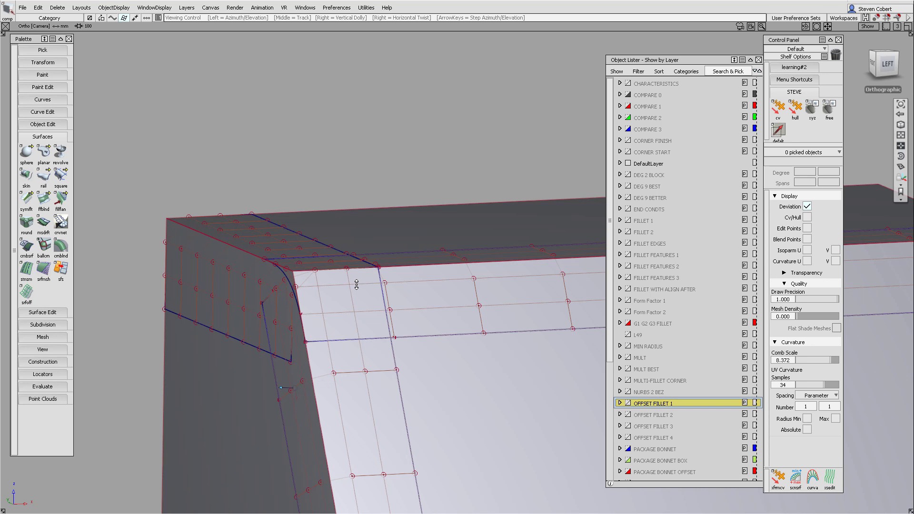
{"action": "left_click_drag", "start_coordinate": [356, 285], "coordinate": [357, 298], "text": "alt+shift"}
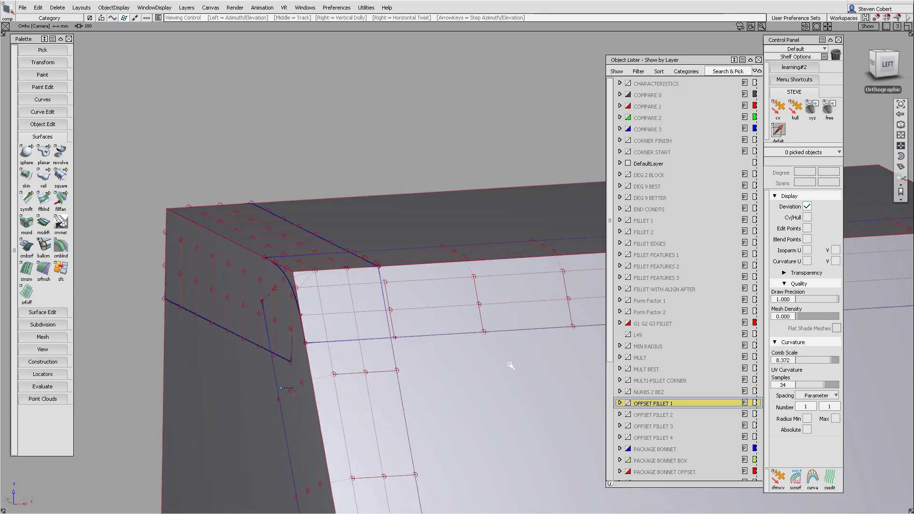
{"action": "left_click", "coordinate": [653, 415]}
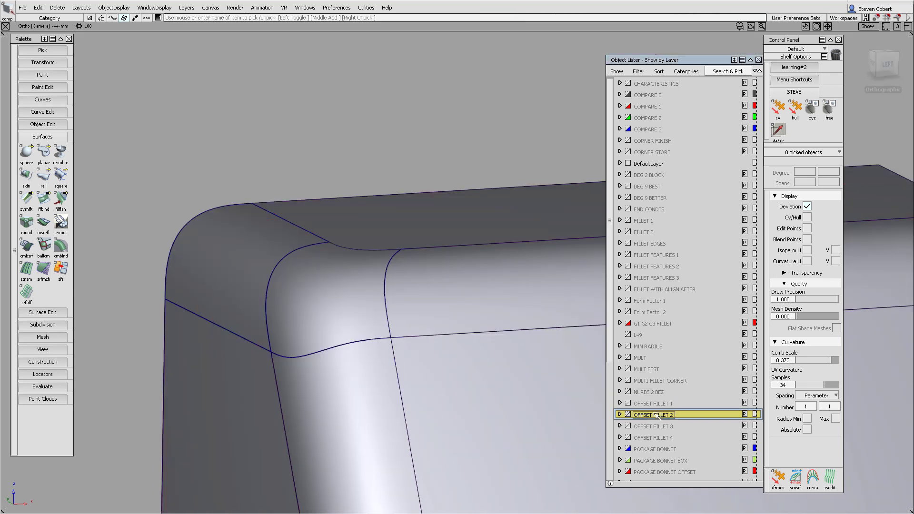
{"action": "left_click_drag", "start_coordinate": [373, 363], "coordinate": [375, 333], "text": "alt+shift"}
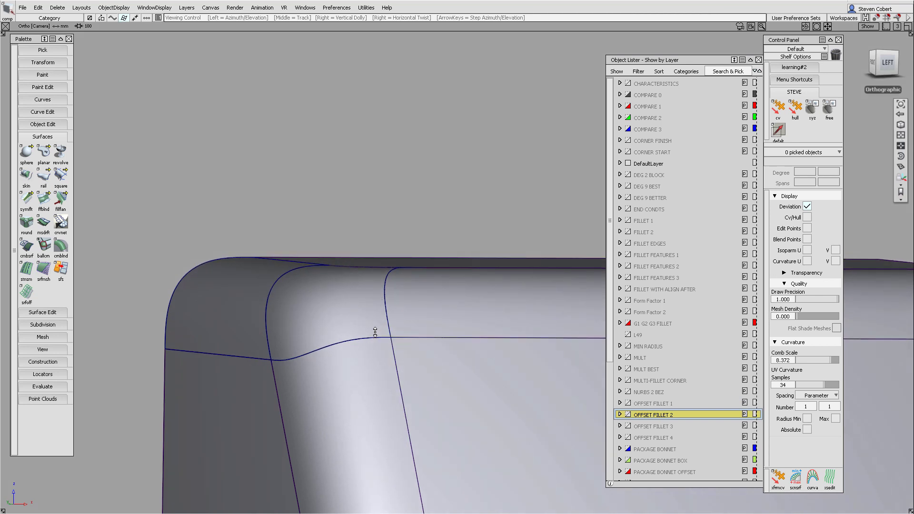
Step: Examine the offset construction surfaces in layer OFFSET FILLET 3 and display the finished corner in layer OFFSET FILLET 4
{"action": "left_click", "coordinate": [654, 426]}
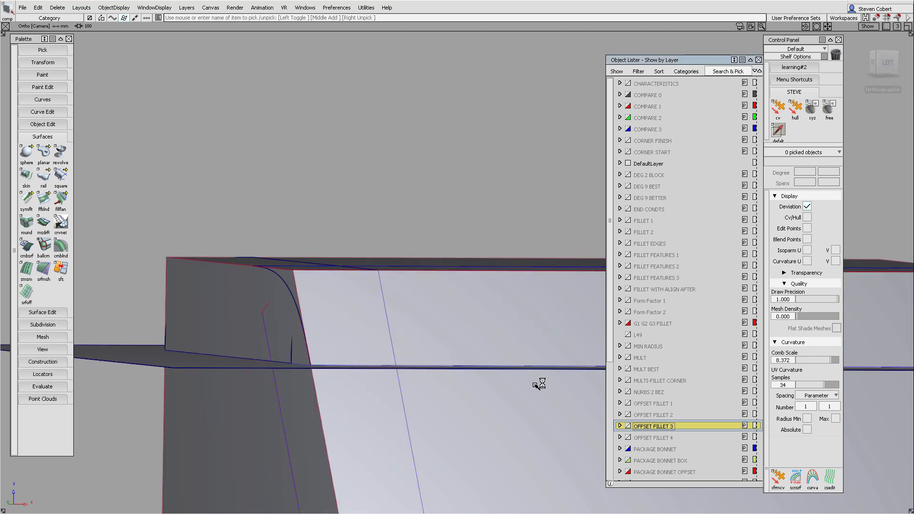
{"action": "left_click_drag", "start_coordinate": [350, 246], "coordinate": [350, 277], "text": "alt+shift"}
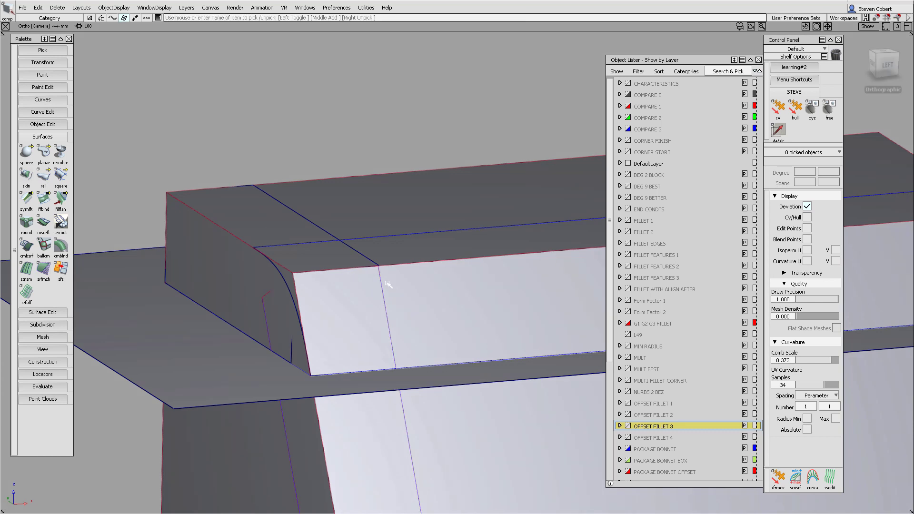
{"action": "left_click", "coordinate": [665, 438]}
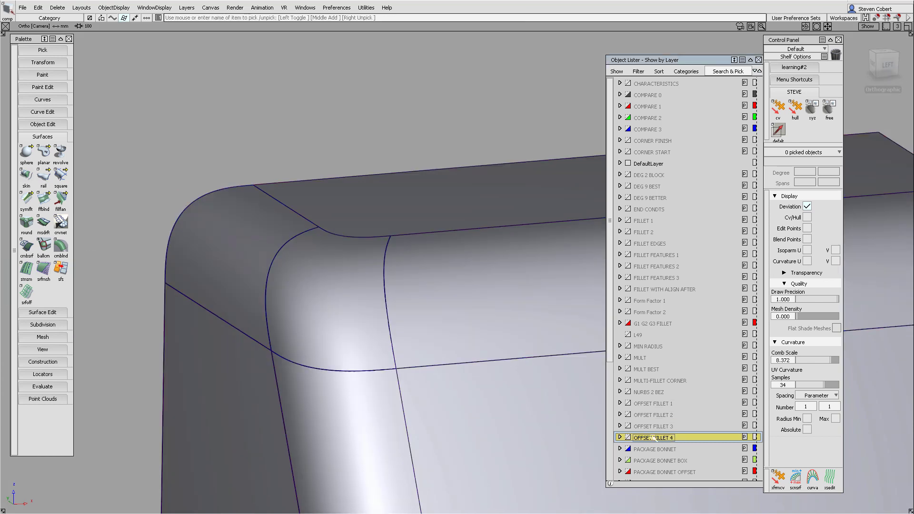
{"action": "mouse_move", "coordinate": [351, 359]}
{"action": "left_mouse_down", "text": "alt+shift"}
{"action": "mouse_move", "coordinate": [359, 384]}
{"action": "mouse_move", "coordinate": [358, 372]}
{"action": "left_mouse_up", "text": "alt+shift"}
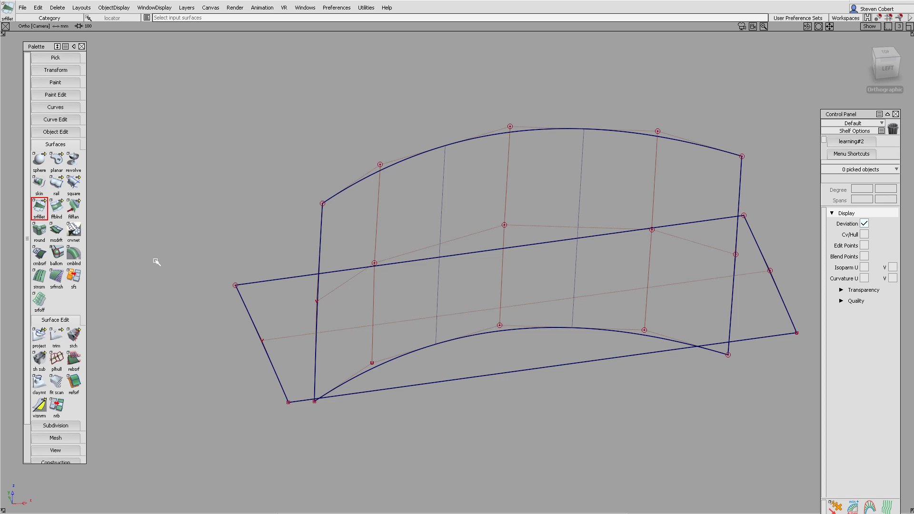
Step: Build a G2 chordal fillet of length 200 between the curved wall and the flat base, trying the Bezier Surfaces option
{"action": "double_click", "coordinate": [39, 208]}
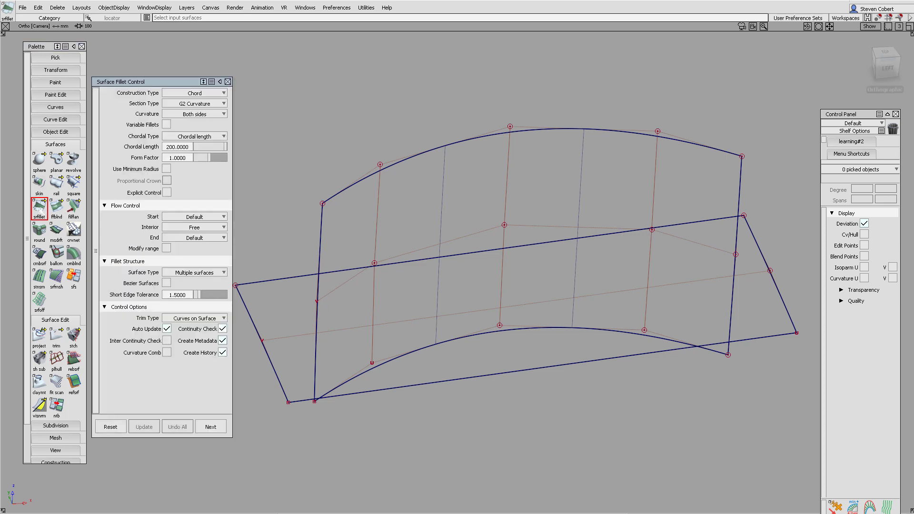
{"action": "left_click_drag", "start_coordinate": [418, 151], "coordinate": [533, 381]}
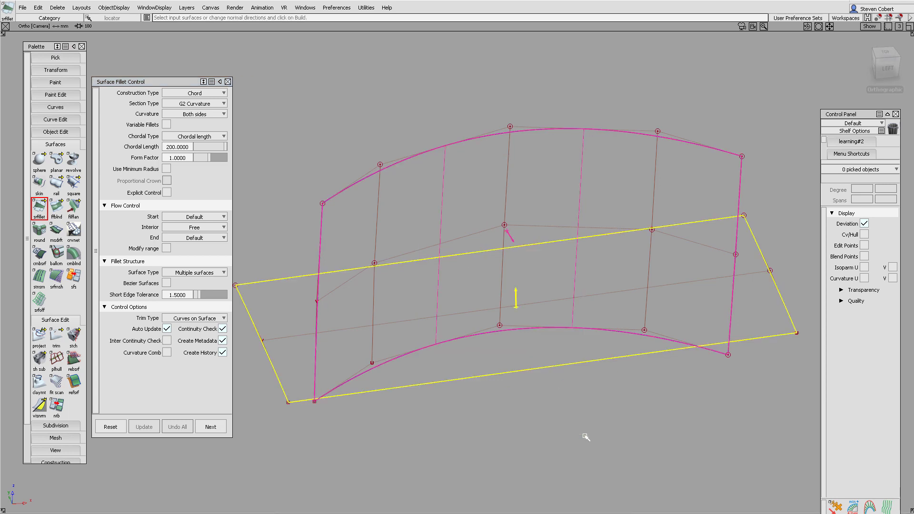
{"action": "key", "text": "space"}
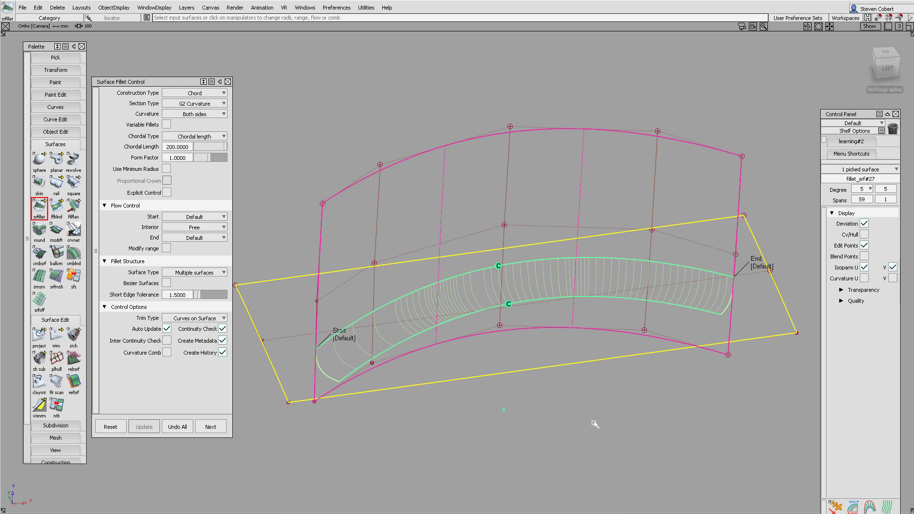
{"action": "left_click", "coordinate": [166, 283]}
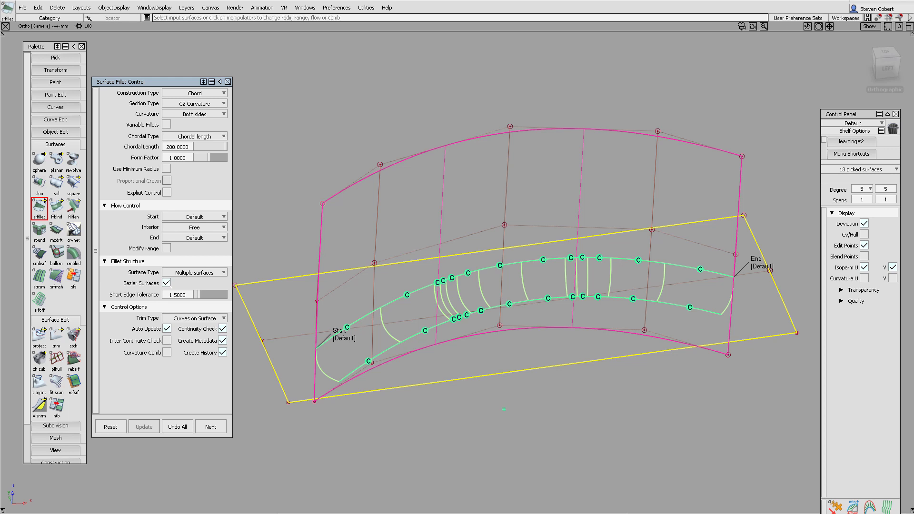
{"action": "left_click", "coordinate": [167, 283]}
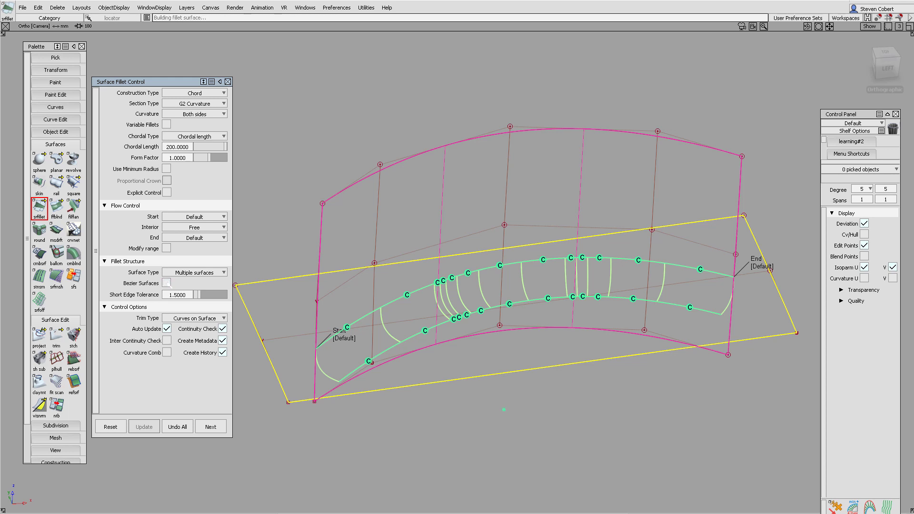
Step: Pick the curved wall surface and raise its U degree to 5
{"action": "left_click_drag", "start_coordinate": [409, 187], "coordinate": [390, 170], "text": "ctrl+shift"}
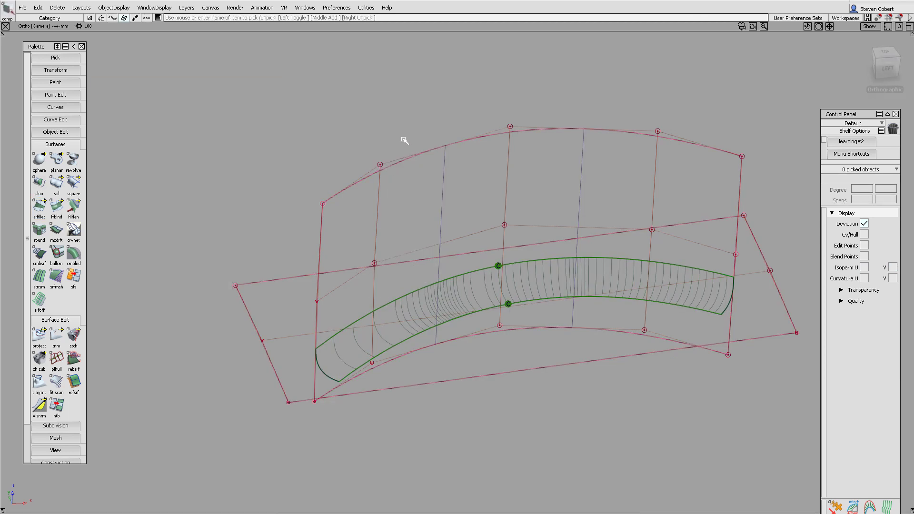
{"action": "left_click", "coordinate": [413, 159]}
{"action": "left_click", "coordinate": [871, 189]}
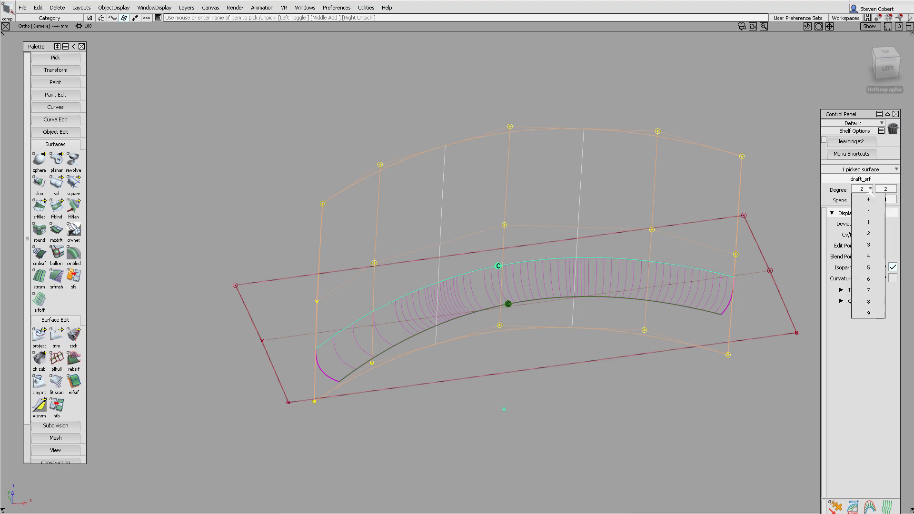
{"action": "left_click", "coordinate": [873, 266]}
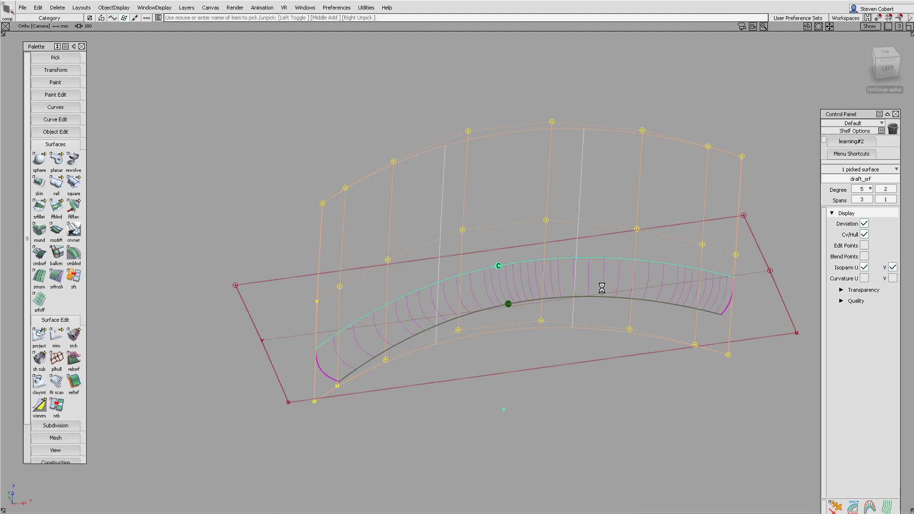
Step: Reopen the fillet for editing and enable Bezier Surfaces, then undo the whole fillet build
{"action": "left_click", "coordinate": [599, 283]}
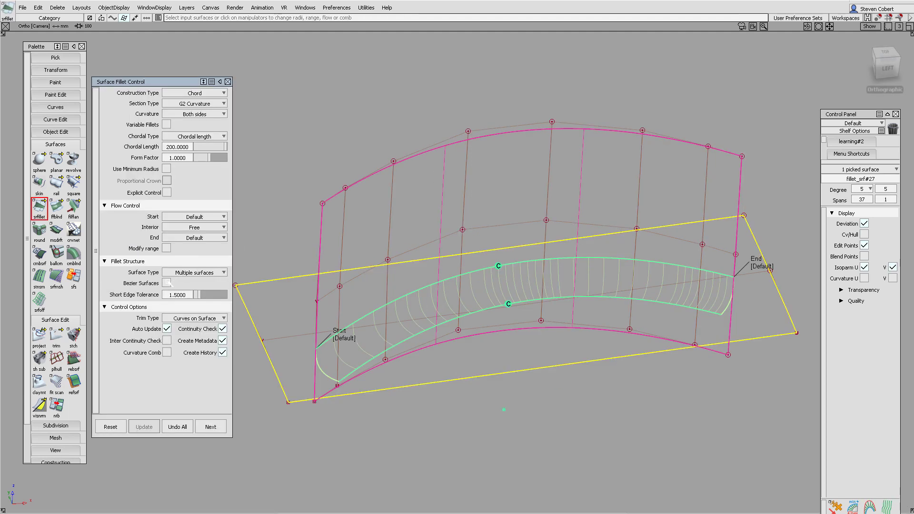
{"action": "left_click", "coordinate": [167, 283]}
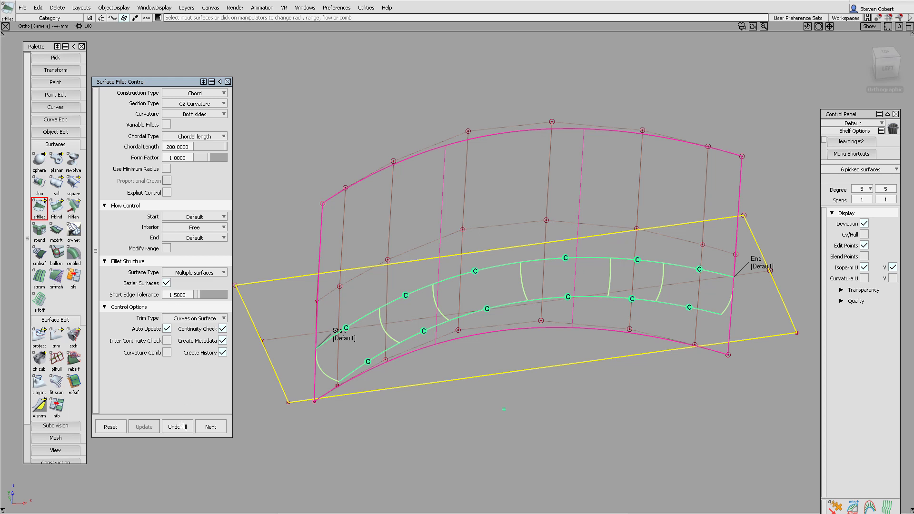
{"action": "left_click", "coordinate": [181, 427]}
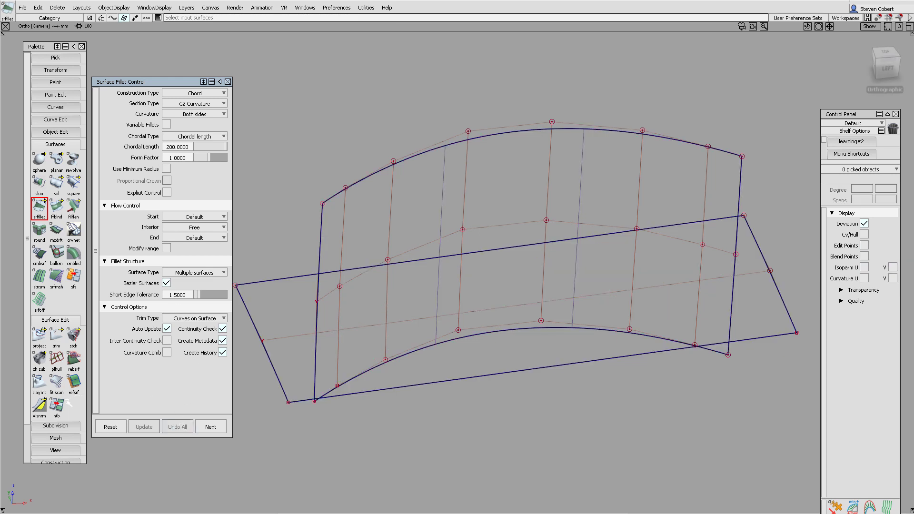
Step: Split the curved wall with NURBS To Bezier, and build a surface fillet between all its segments and the flat base
{"action": "left_click", "coordinate": [62, 407]}
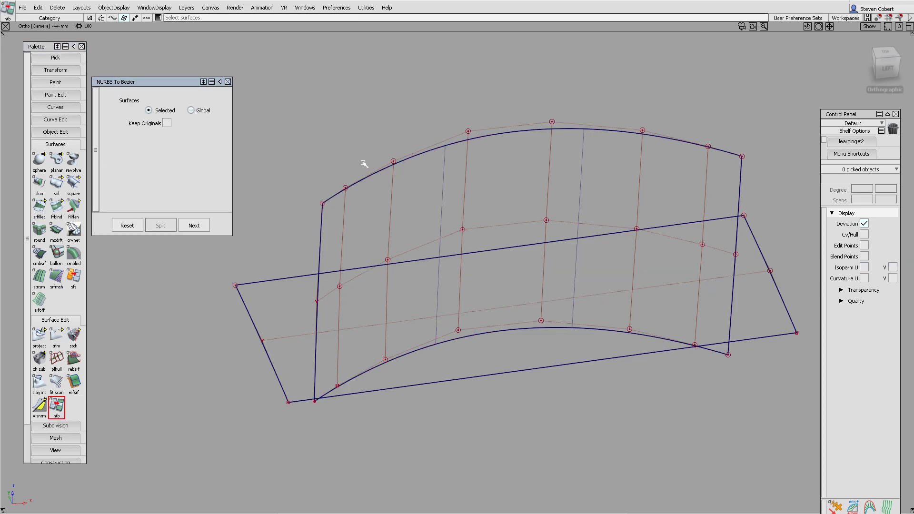
{"action": "left_click", "coordinate": [373, 185]}
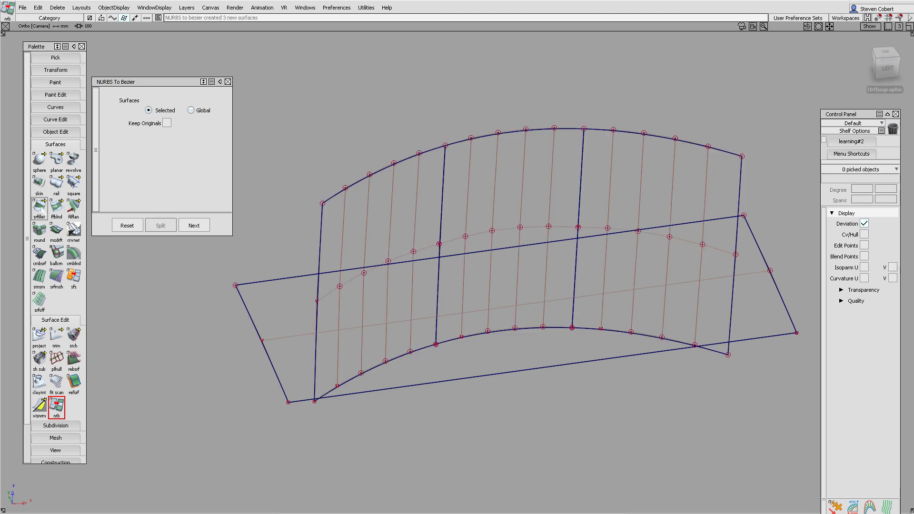
{"action": "left_click", "coordinate": [39, 208]}
{"action": "left_click_drag", "start_coordinate": [352, 143], "coordinate": [674, 401]}
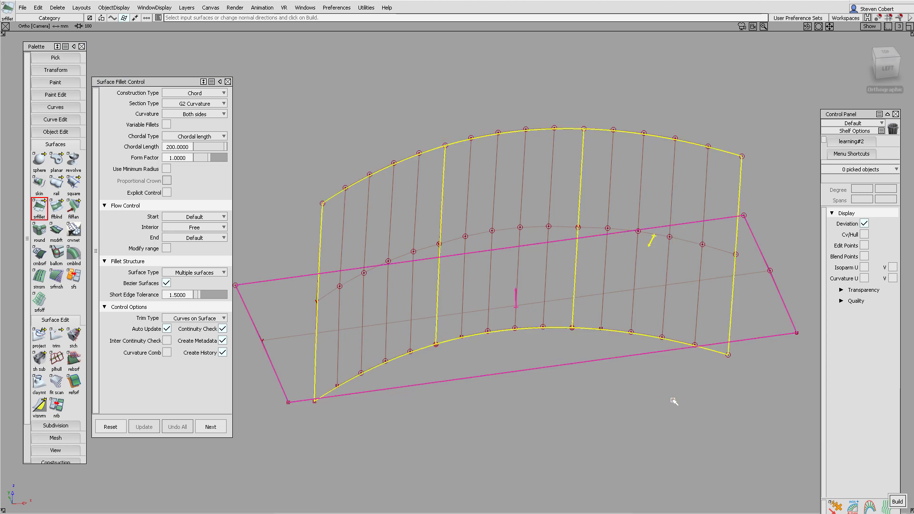
{"action": "key", "text": "space"}
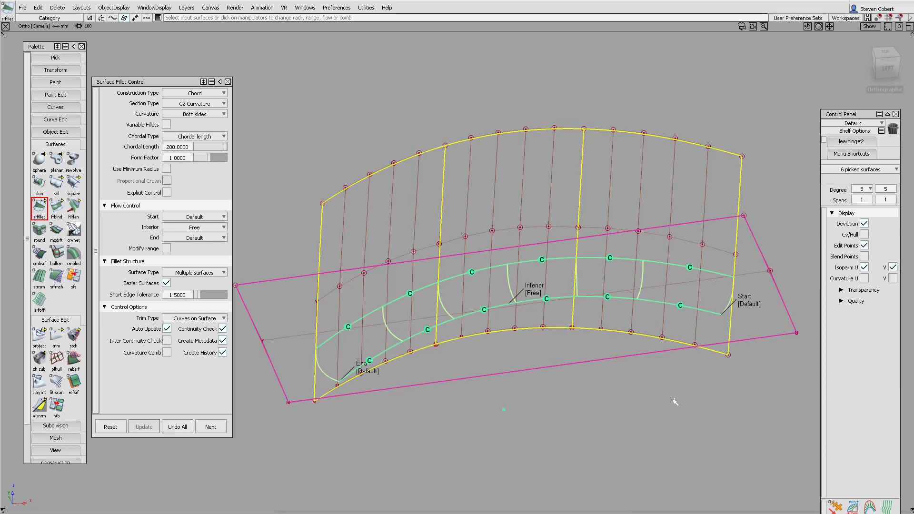
Step: Enable Explicit Control on the fillet with a U degree of 7, and show the fillet surfaces' CVs and hulls
{"action": "left_click", "coordinate": [167, 192]}
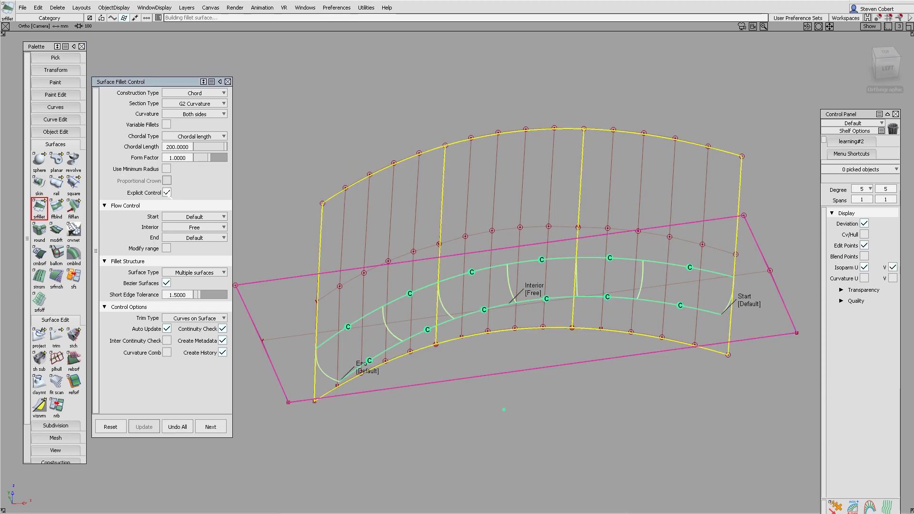
{"action": "left_click_drag", "start_coordinate": [202, 214], "coordinate": [219, 218]}
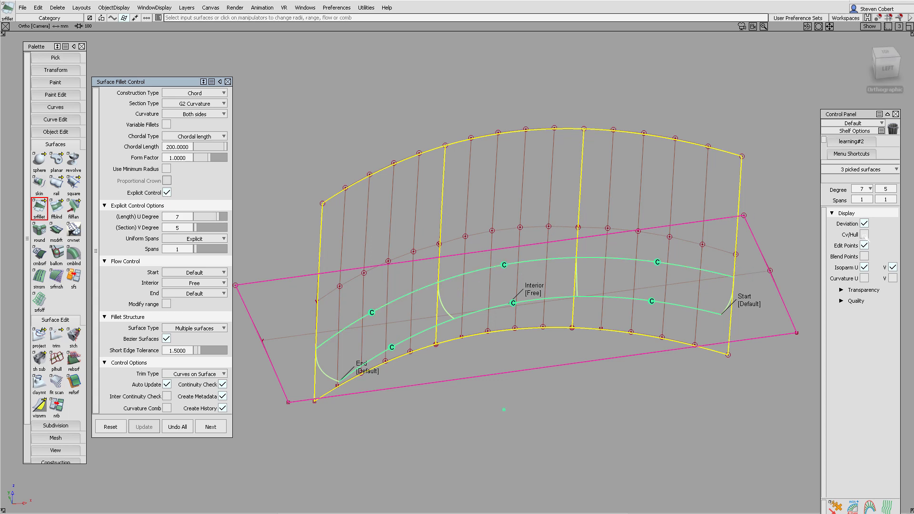
{"action": "left_click", "coordinate": [864, 234]}
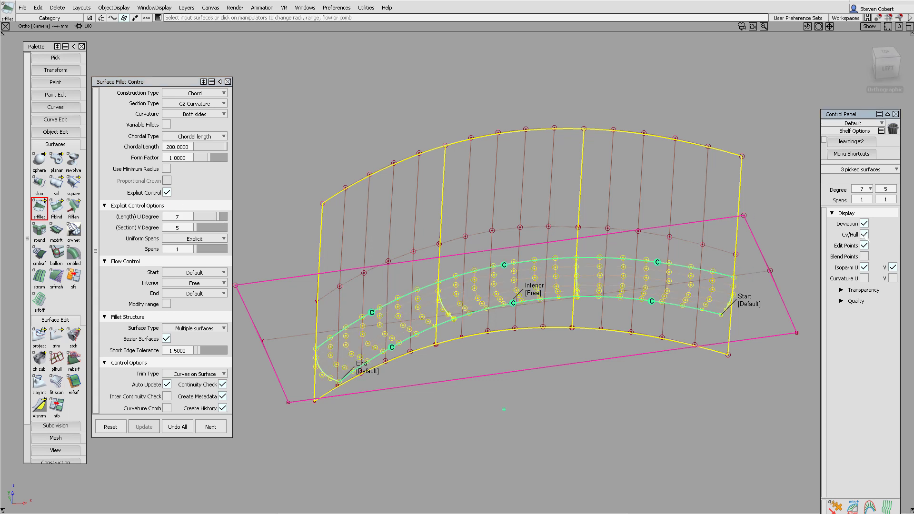
Step: Undo the combined fillet and build one between only the first wall segment and the base
{"action": "left_click", "coordinate": [182, 426]}
{"action": "left_click_drag", "start_coordinate": [342, 340], "coordinate": [376, 418]}
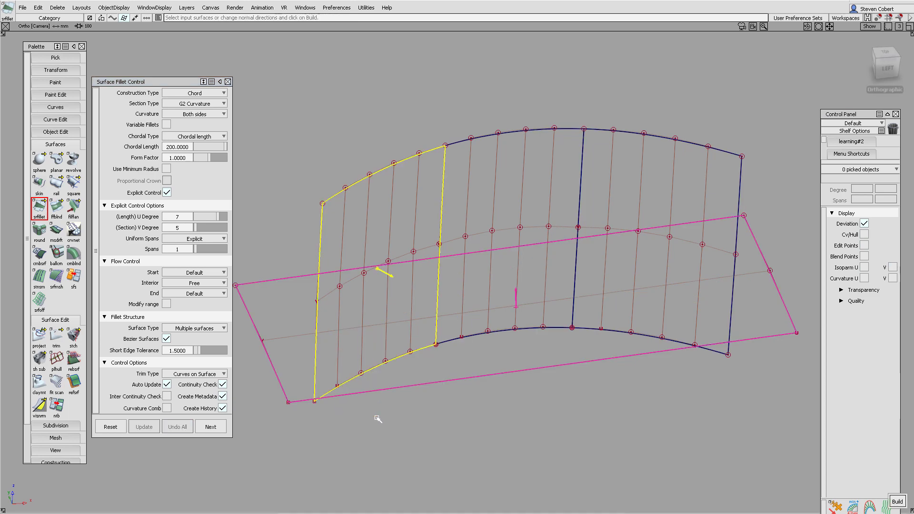
{"action": "left_click", "coordinate": [212, 427]}
Step: Build the fillet between the middle wall segment and the base, trying U degree 5 and settling on 6
{"action": "left_click_drag", "start_coordinate": [459, 330], "coordinate": [516, 393]}
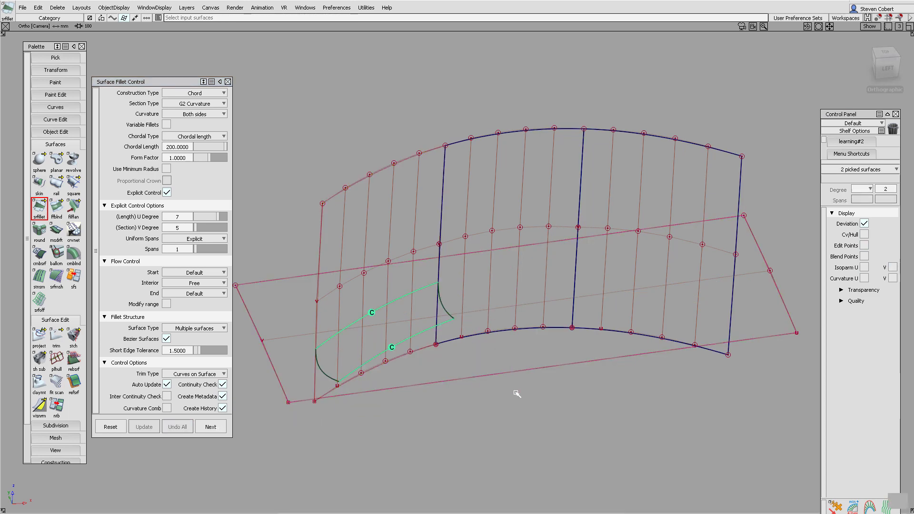
{"action": "left_click", "coordinate": [213, 219]}
{"action": "left_click", "coordinate": [212, 218]}
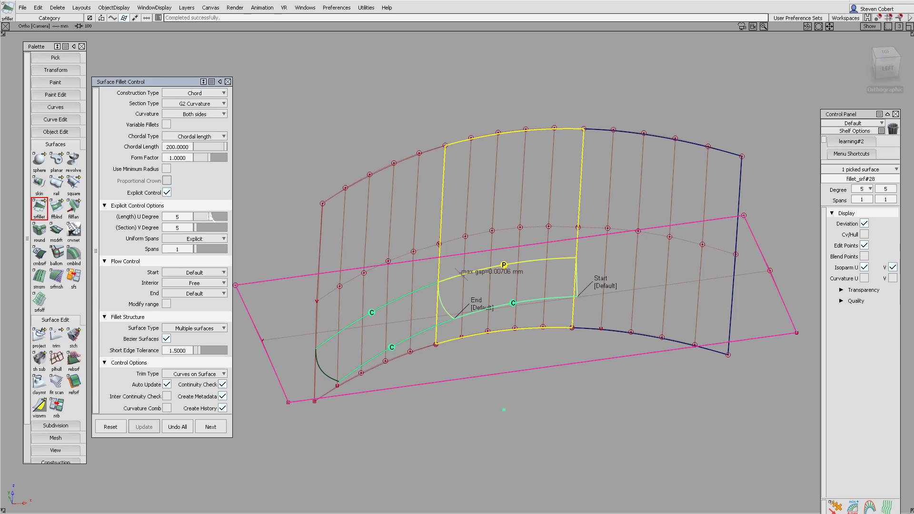
{"action": "left_click", "coordinate": [215, 218]}
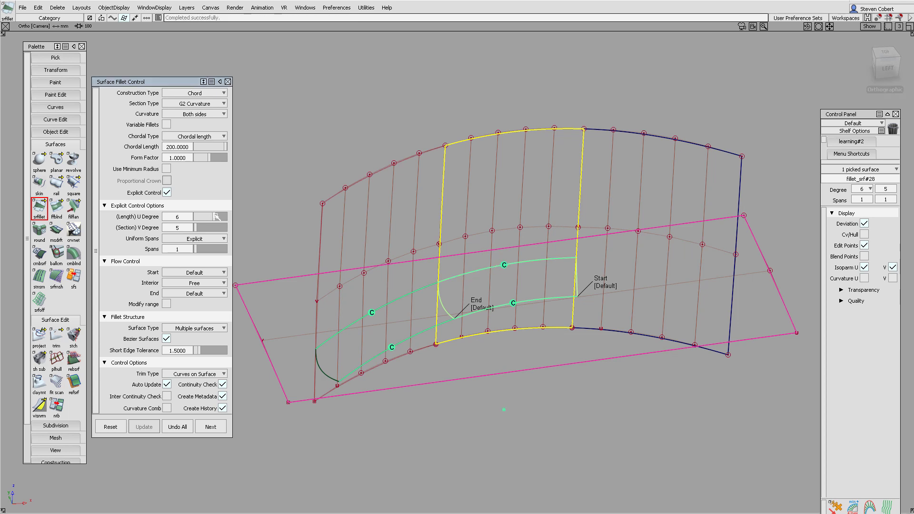
Step: Build the fillet between the last wall segment and the base, and raise its U degree
{"action": "left_click", "coordinate": [210, 427]}
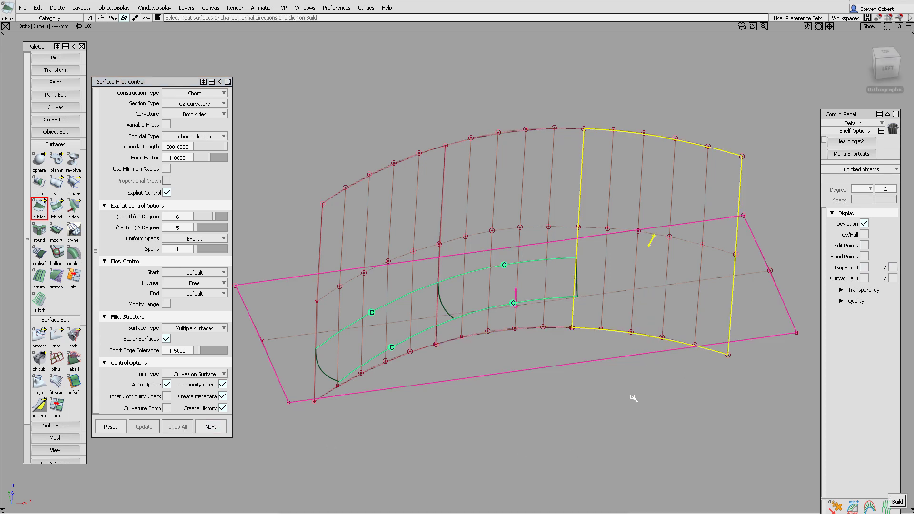
{"action": "key", "text": "space"}
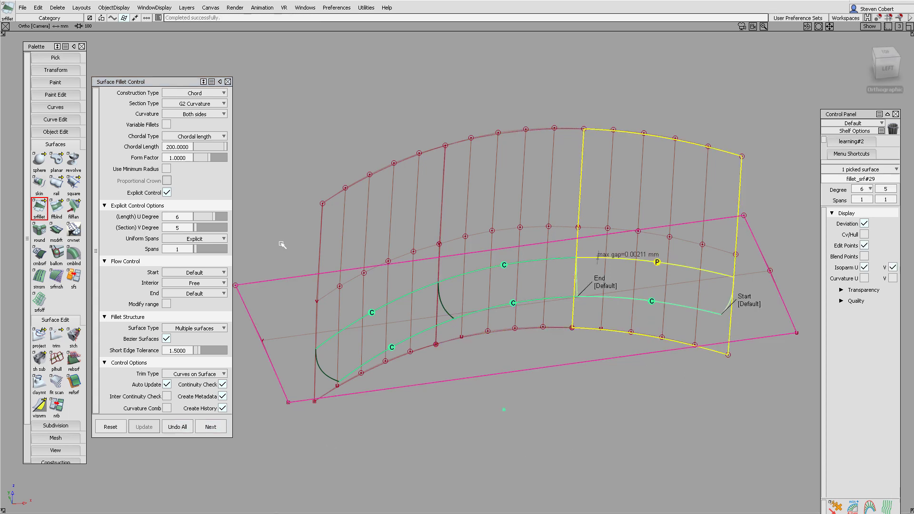
{"action": "left_click", "coordinate": [219, 217]}
Step: Pick the fillet surfaces across both seams and turn on their CV and hull display
{"action": "left_click_drag", "start_coordinate": [528, 333], "coordinate": [521, 307], "text": "ctrl+shift"}
{"action": "left_click_drag", "start_coordinate": [457, 333], "coordinate": [443, 339], "text": "ctrl+shift"}
{"action": "middle_click_drag", "start_coordinate": [447, 307], "coordinate": [442, 306]}
{"action": "middle_click_drag", "start_coordinate": [577, 280], "coordinate": [585, 274]}
{"action": "left_click", "coordinate": [864, 234]}
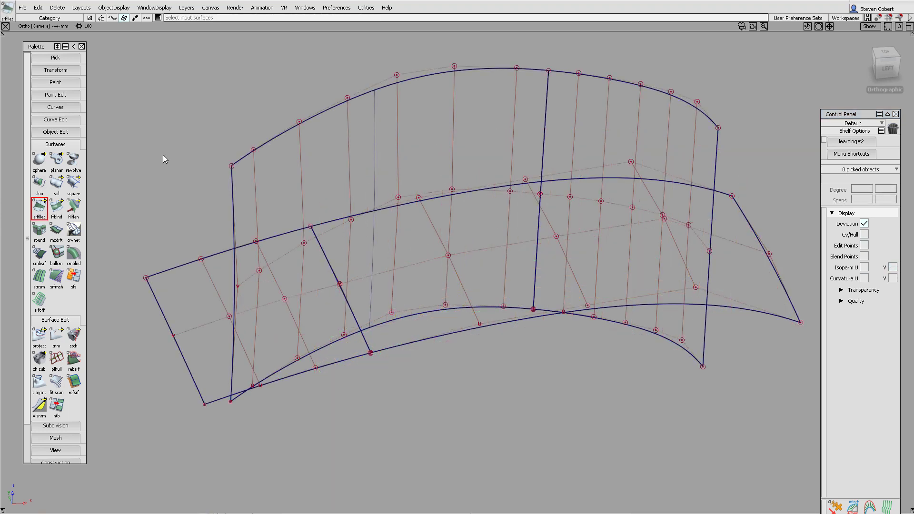
Step: Pick the two wall surfaces and the two base surfaces to review their degrees and CV layout
{"action": "left_click_drag", "start_coordinate": [163, 156], "coordinate": [145, 169], "text": "ctrl+shift"}
{"action": "left_click", "coordinate": [267, 165]}
{"action": "left_click", "coordinate": [590, 143]}
{"action": "left_click", "coordinate": [751, 230]}
{"action": "left_click", "coordinate": [213, 293]}
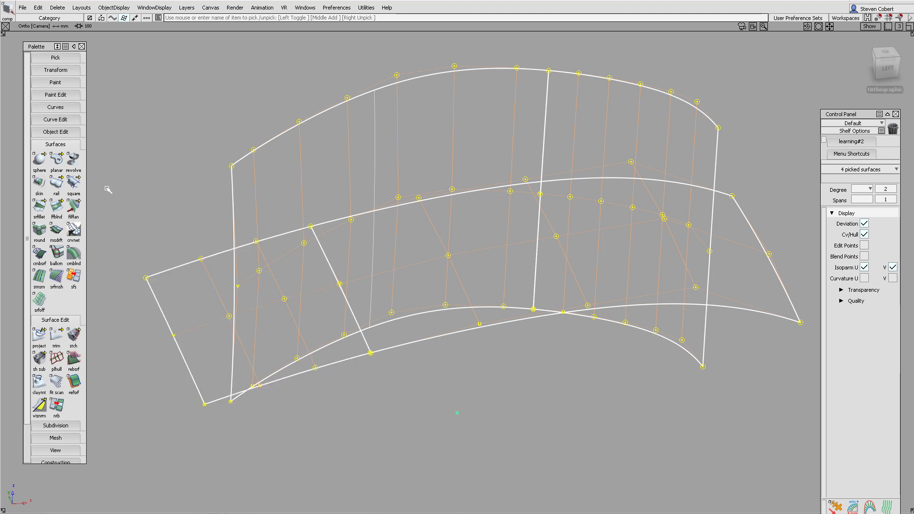
Step: Build a single-surface fillet between the wall pair and the base pair, flipping the wall's normal direction first
{"action": "left_click", "coordinate": [39, 208]}
{"action": "left_click", "coordinate": [39, 208]}
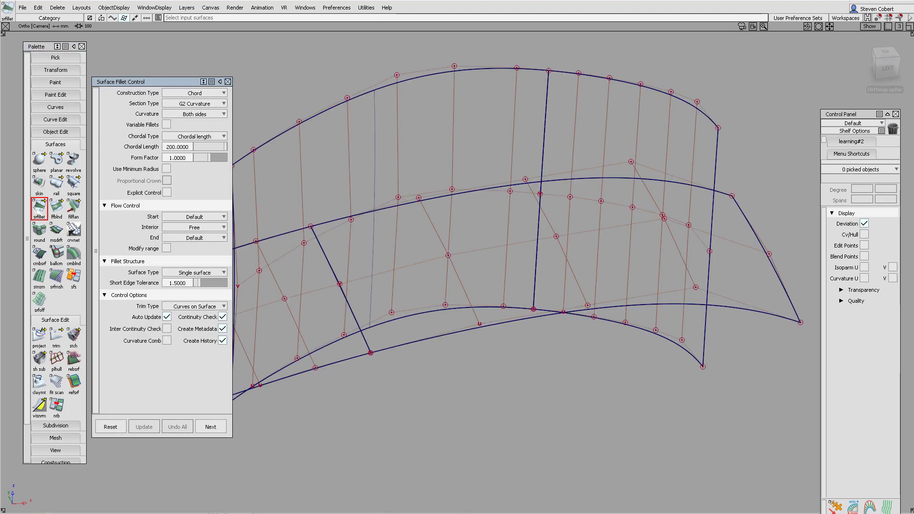
{"action": "left_click_drag", "start_coordinate": [245, 86], "coordinate": [689, 386]}
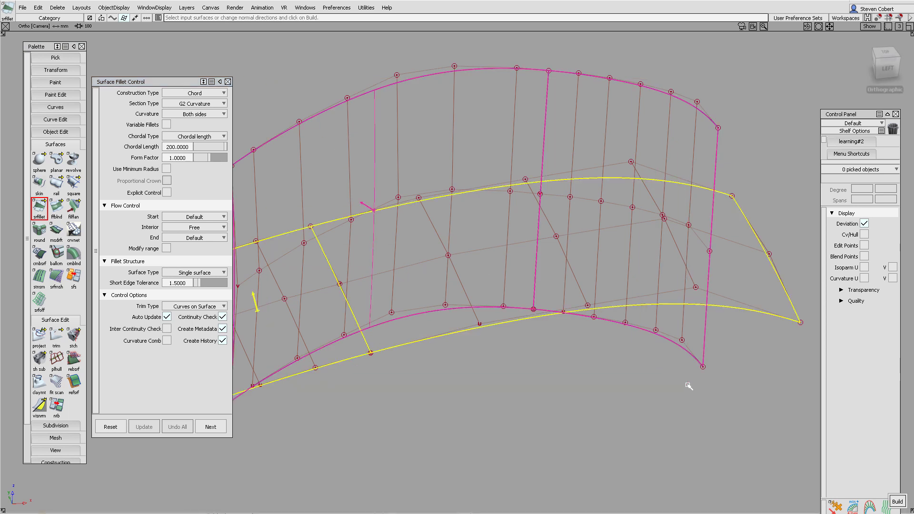
{"action": "left_click", "coordinate": [360, 205]}
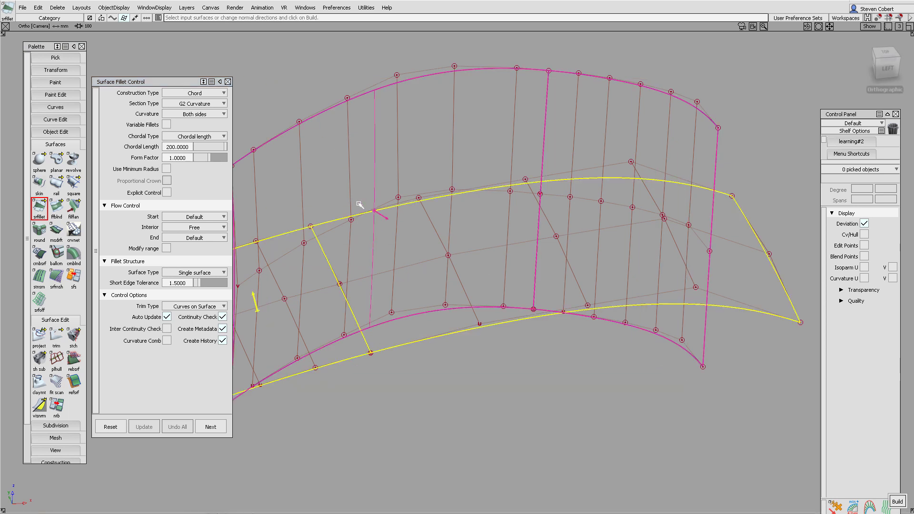
{"action": "key", "text": "space"}
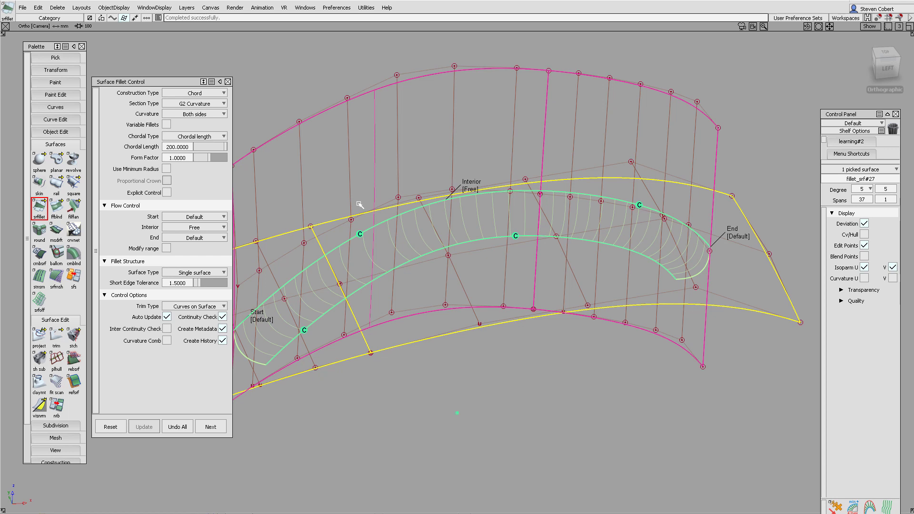
Step: Change the fillet's surface type to Multiple surfaces, and undo the whole fillet build
{"action": "left_click", "coordinate": [209, 272]}
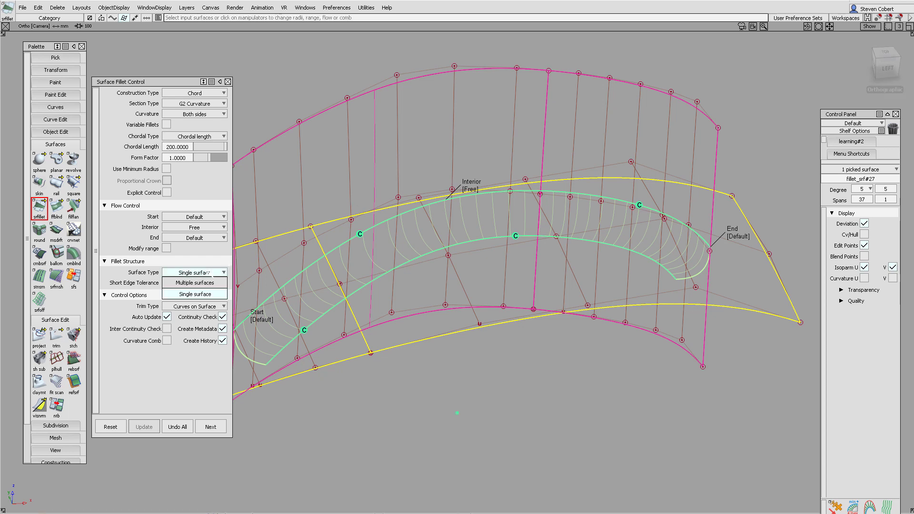
{"action": "left_click", "coordinate": [204, 282]}
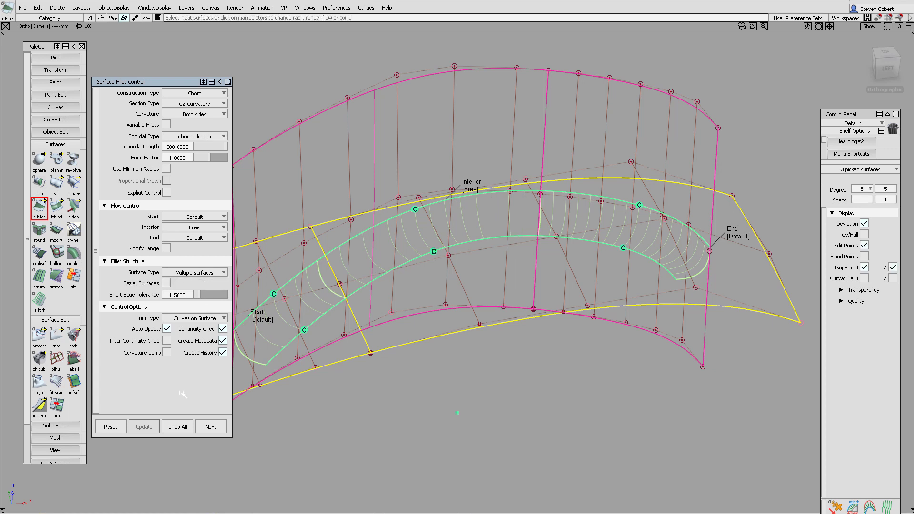
{"action": "left_click", "coordinate": [178, 427]}
Step: Split the two-span larger wall surface into single-span Bezier surfaces with NURBS To Bezier
{"action": "left_click", "coordinate": [56, 405]}
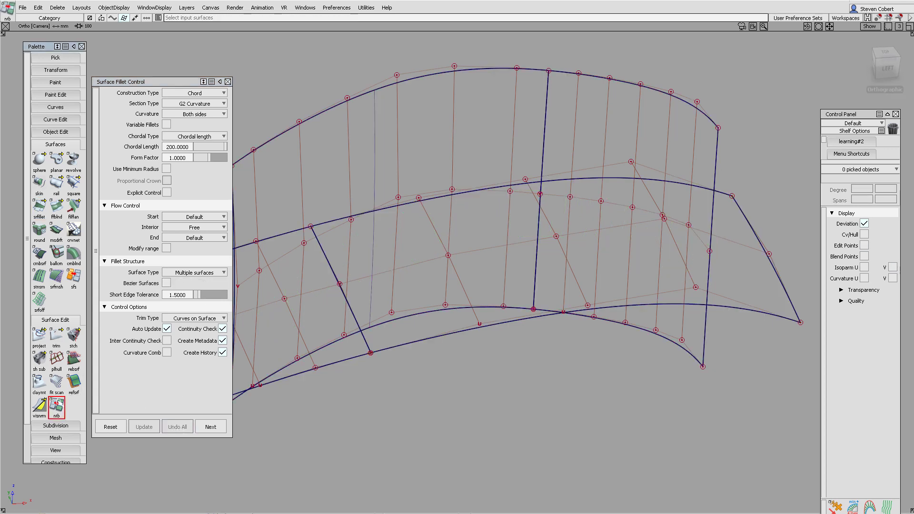
{"action": "left_click", "coordinate": [388, 87]}
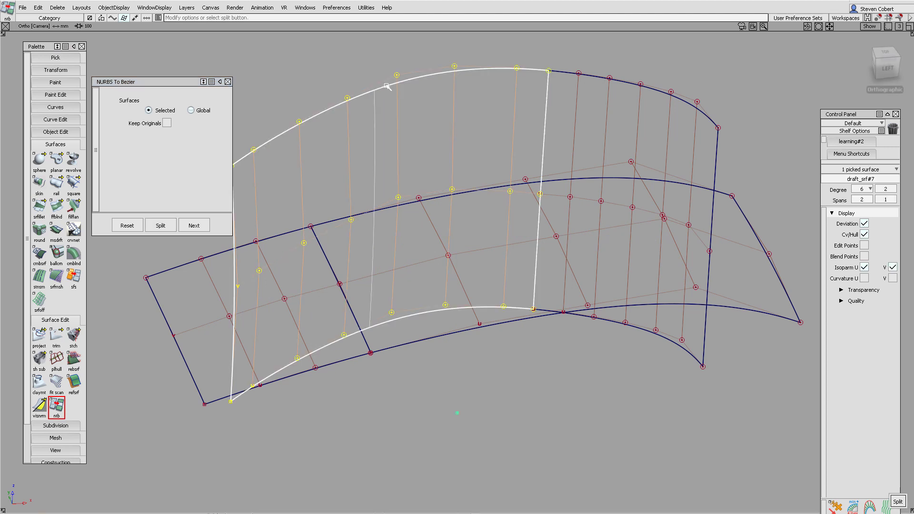
Step: Build a Surface Fillet between the first wall segment and the smaller base surface with explicit control, U degree 7 and 1 span
{"action": "left_click", "coordinate": [39, 206]}
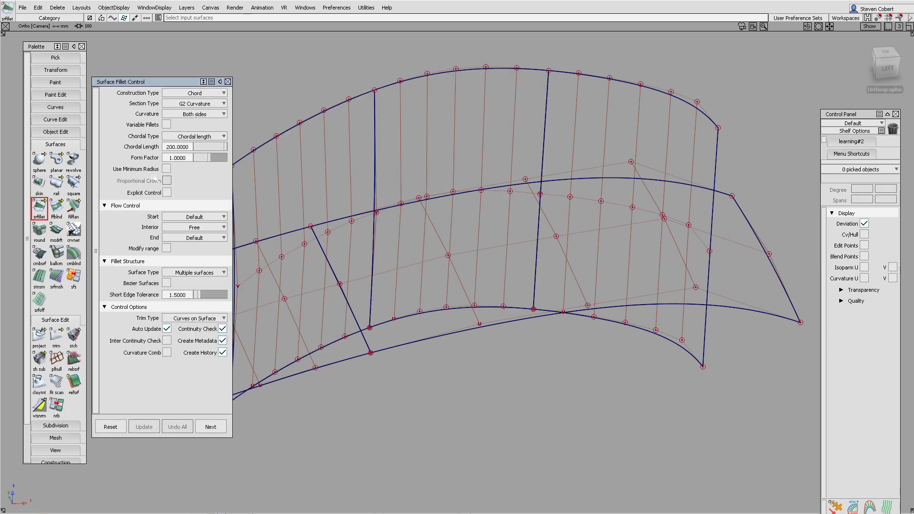
{"action": "left_click", "coordinate": [166, 192]}
{"action": "left_click_drag", "start_coordinate": [287, 371], "coordinate": [317, 397]}
{"action": "left_click", "coordinate": [298, 241]}
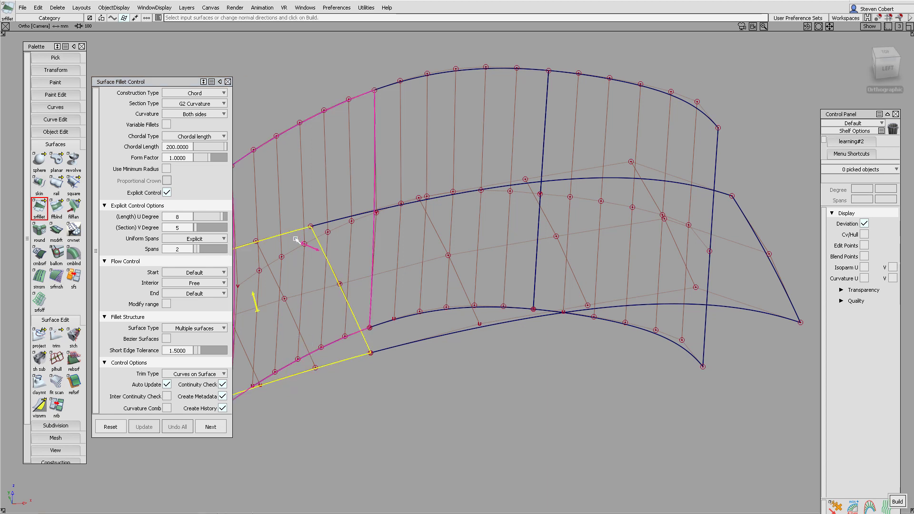
{"action": "left_click", "coordinate": [195, 249]}
{"action": "left_click", "coordinate": [214, 217]}
{"action": "left_click", "coordinate": [216, 217]}
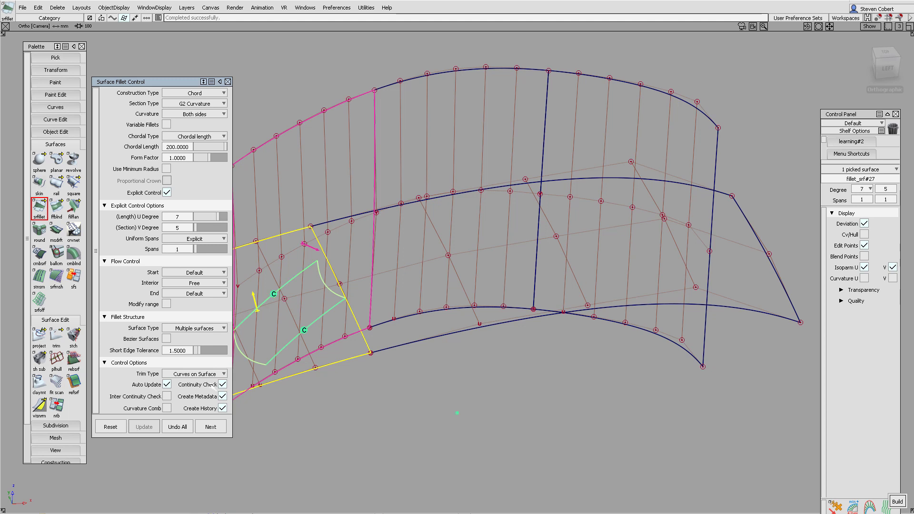
Step: Build the next fillet between the first wall segment and the larger base surface, and move on to a new fillet
{"action": "left_click", "coordinate": [394, 318]}
{"action": "left_click", "coordinate": [413, 344]}
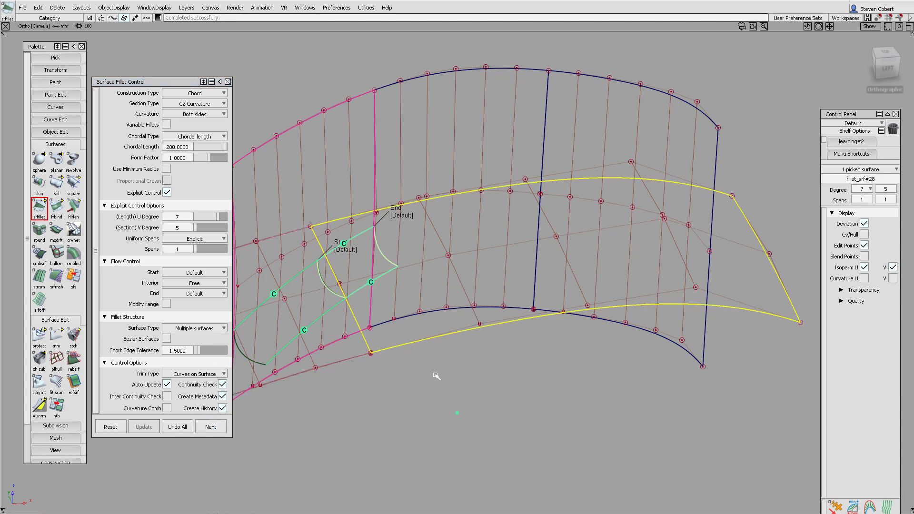
{"action": "left_click", "coordinate": [216, 426]}
Step: Build the fillet between the middle wall segment and the larger base surface with U degree 8 and Bezier Surfaces enabled
{"action": "left_click", "coordinate": [472, 281]}
{"action": "left_click", "coordinate": [468, 324]}
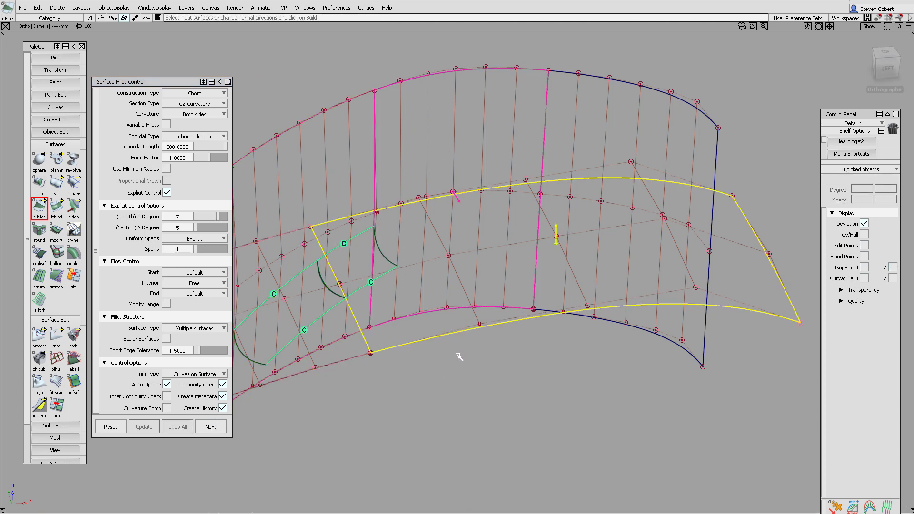
{"action": "left_click", "coordinate": [224, 218]}
{"action": "left_click", "coordinate": [225, 217]}
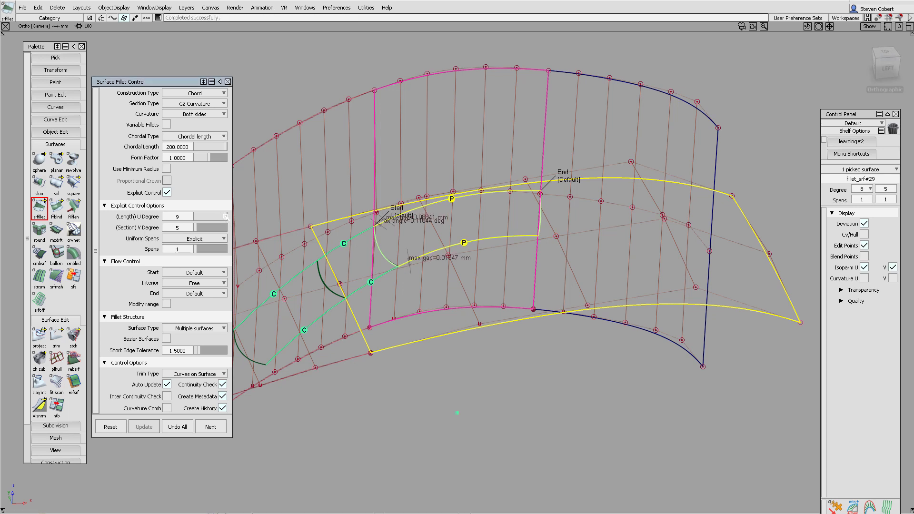
{"action": "left_click", "coordinate": [166, 339]}
{"action": "left_click", "coordinate": [222, 218]}
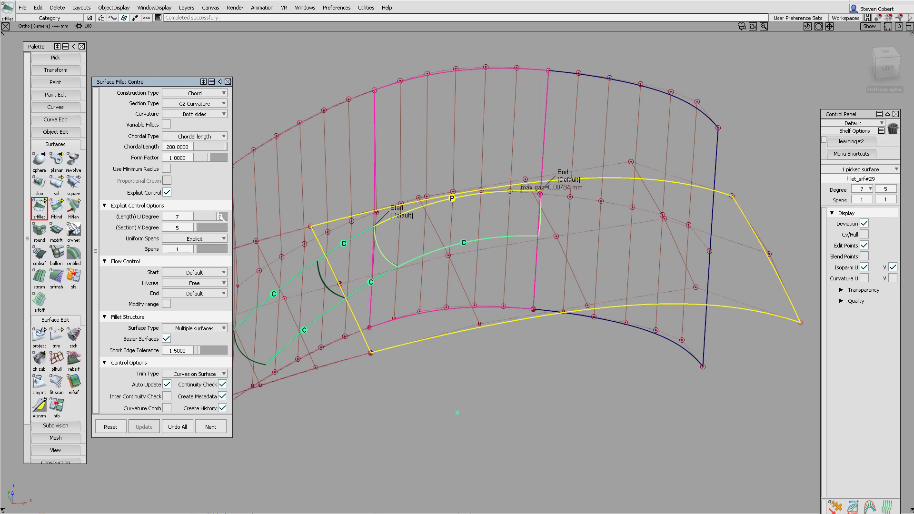
Step: Fillet the last wall segment with the larger base surface in a new build, using U degree 8 and 2 spans
{"action": "left_click", "coordinate": [210, 423]}
{"action": "left_click", "coordinate": [533, 315]}
{"action": "left_click", "coordinate": [601, 319]}
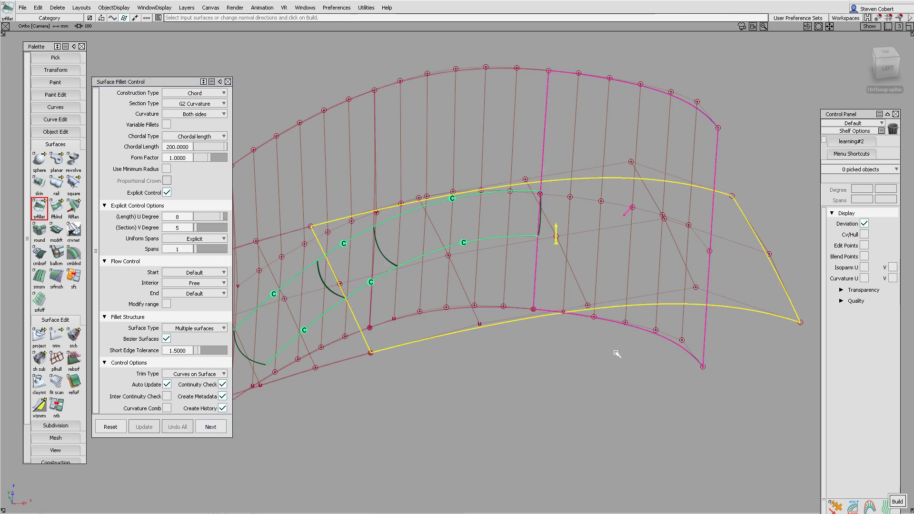
{"action": "left_click", "coordinate": [225, 217]}
{"action": "left_click", "coordinate": [208, 249]}
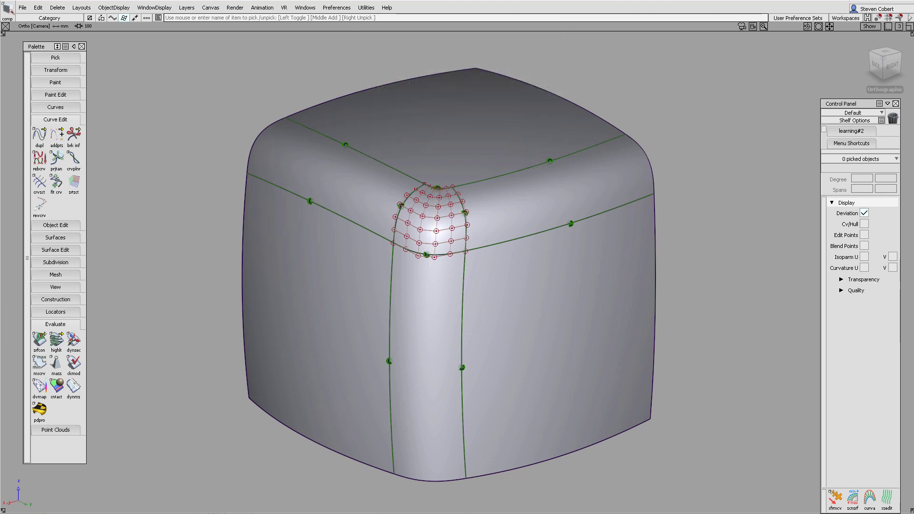
Step: Pick one of the cube's upper edge fillets and load its stored Surface Fillet options
{"action": "left_click", "coordinate": [56, 237]}
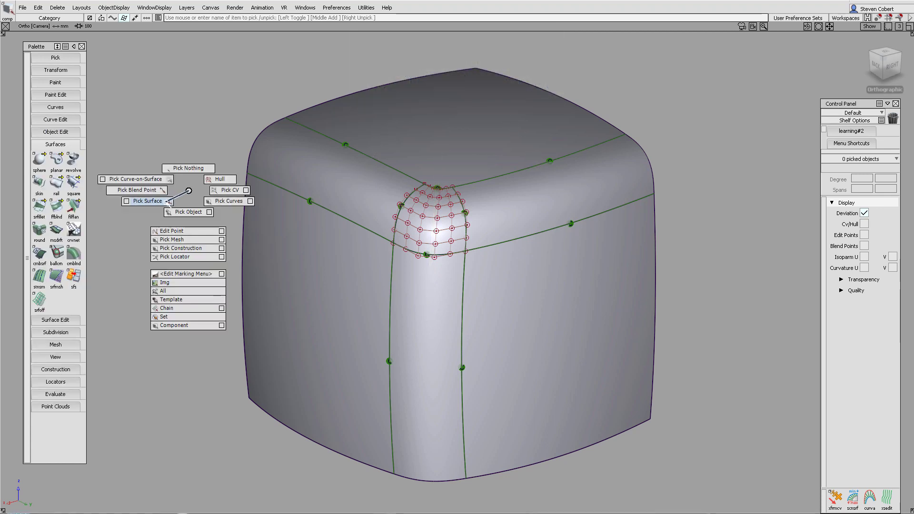
{"action": "left_click", "coordinate": [276, 157]}
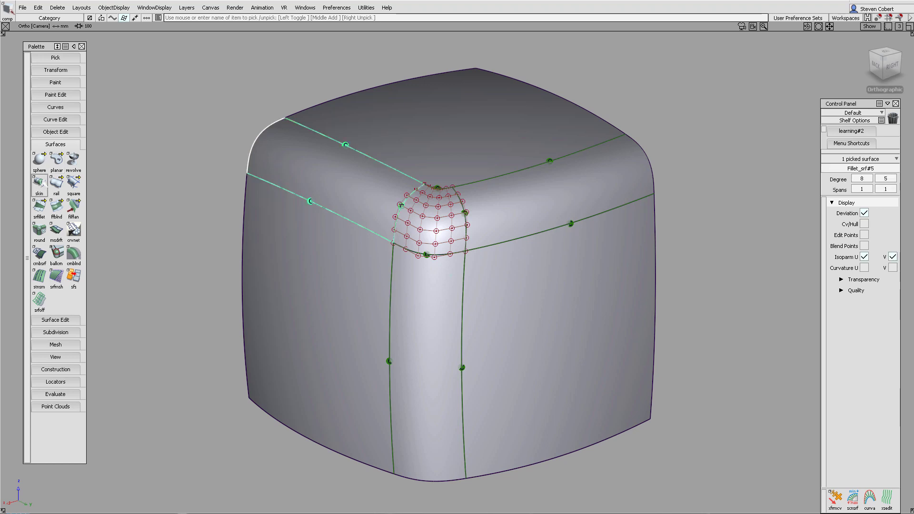
{"action": "left_click", "coordinate": [39, 206]}
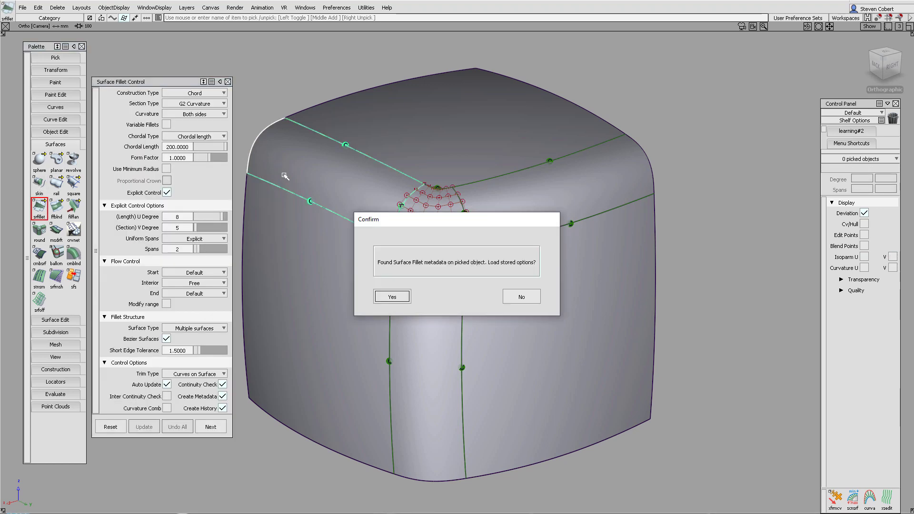
{"action": "left_click", "coordinate": [392, 298]}
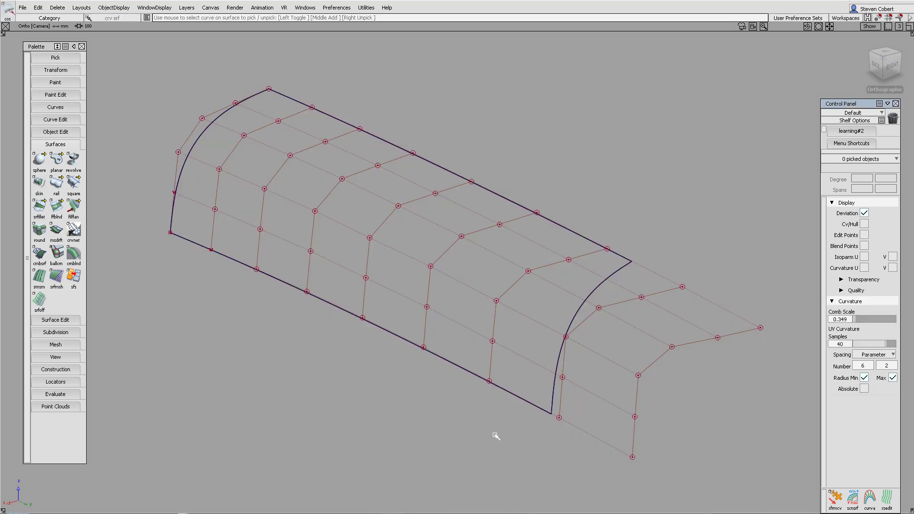
Step: Pick the isolated trimmed fillet surface and inspect its U curvature combs, hiding them again when done
{"action": "left_click", "coordinate": [466, 282], "text": "ctrl+shift"}
{"action": "left_click_drag", "start_coordinate": [467, 282], "coordinate": [450, 293], "text": "ctrl+shift"}
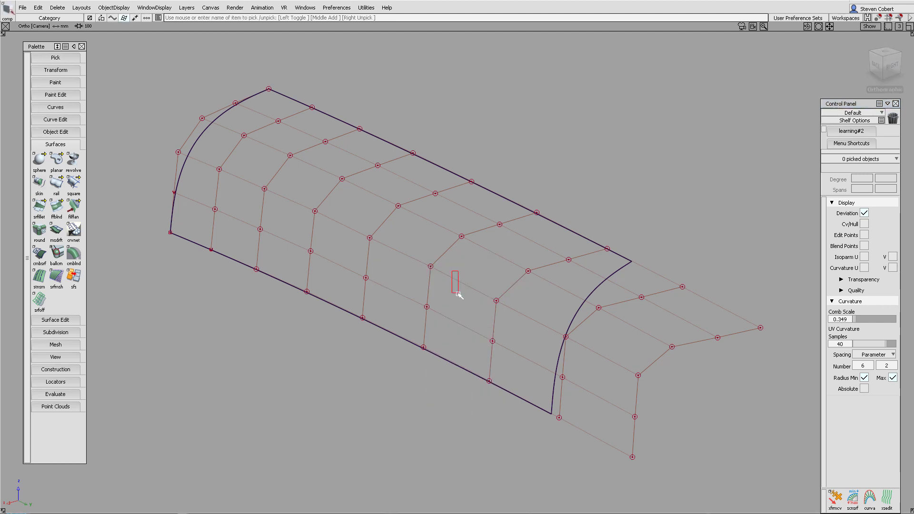
{"action": "left_click", "coordinate": [459, 294]}
{"action": "left_click", "coordinate": [865, 267]}
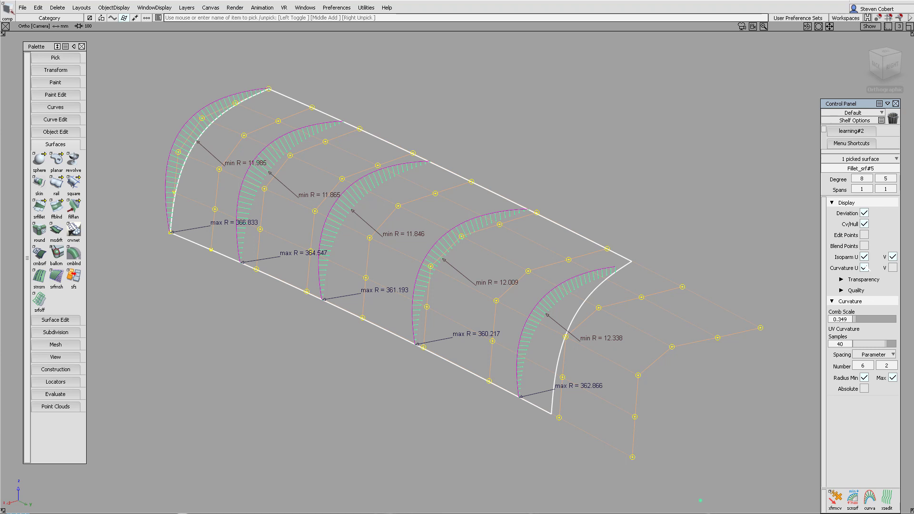
{"action": "left_click", "coordinate": [864, 268]}
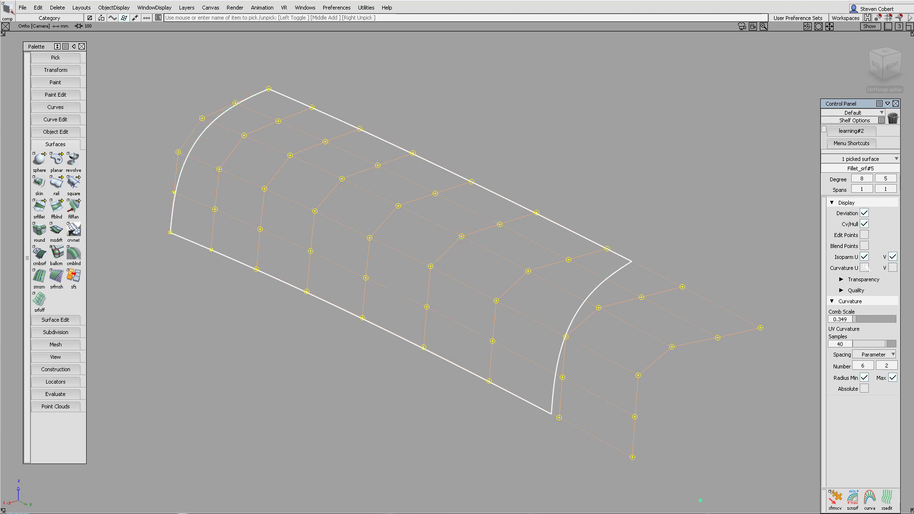
Step: Trim Convert the trimmed fillet to a surface of degree 8 by 5 with one span each way, and toggle its U curvature
{"action": "left_click", "coordinate": [66, 320]}
{"action": "left_click_drag", "start_coordinate": [56, 335], "coordinate": [108, 334]}
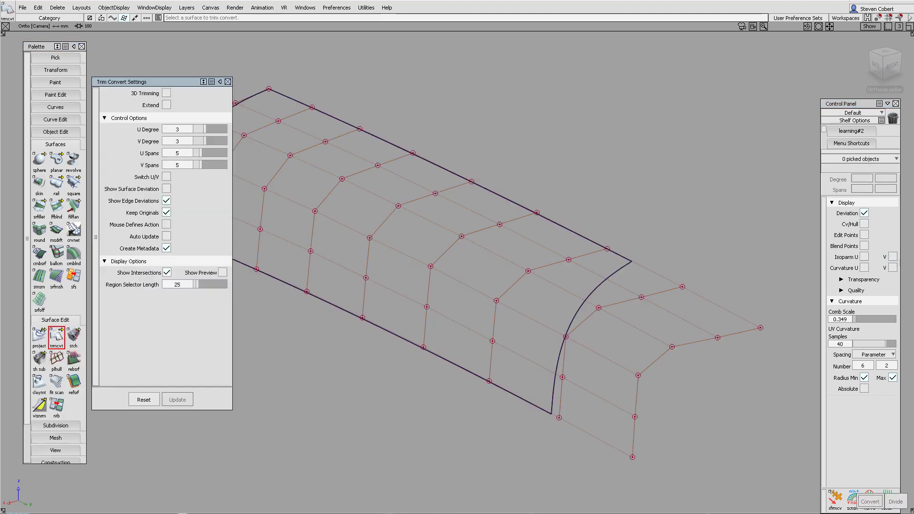
{"action": "left_click", "coordinate": [330, 192]}
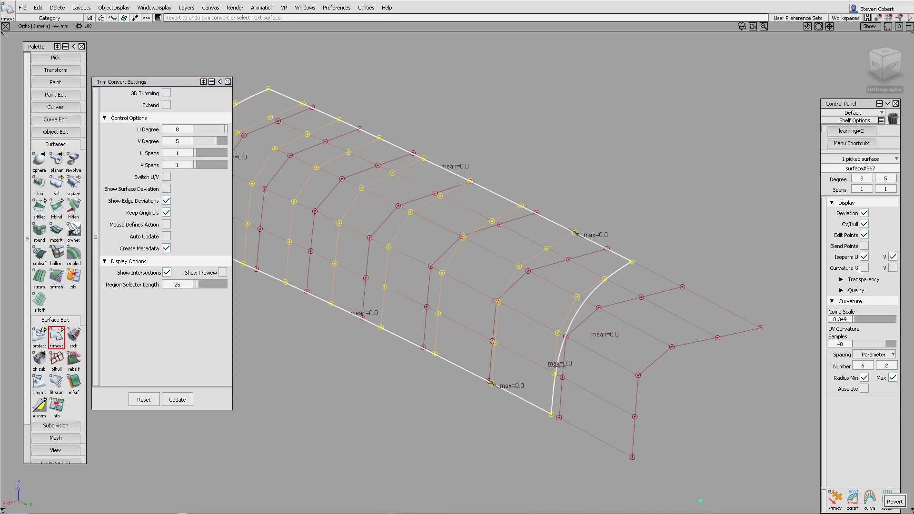
{"action": "left_click", "coordinate": [864, 268]}
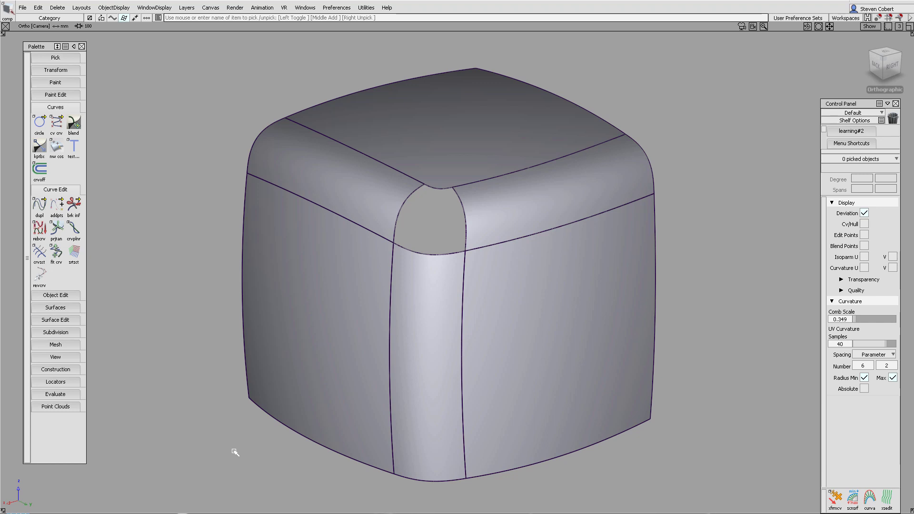
Step: Undo the last change, duplicate the six curves-on-surface along the three fillets without rebuilding, and hide everything except the duplicates
{"action": "key", "text": "ctrl+z"}
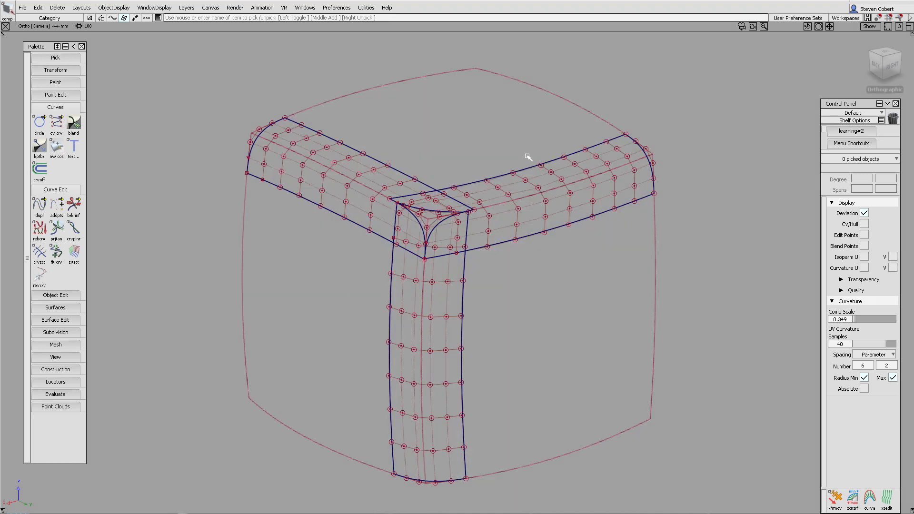
{"action": "left_click", "coordinate": [495, 161], "text": "ctrl+shift"}
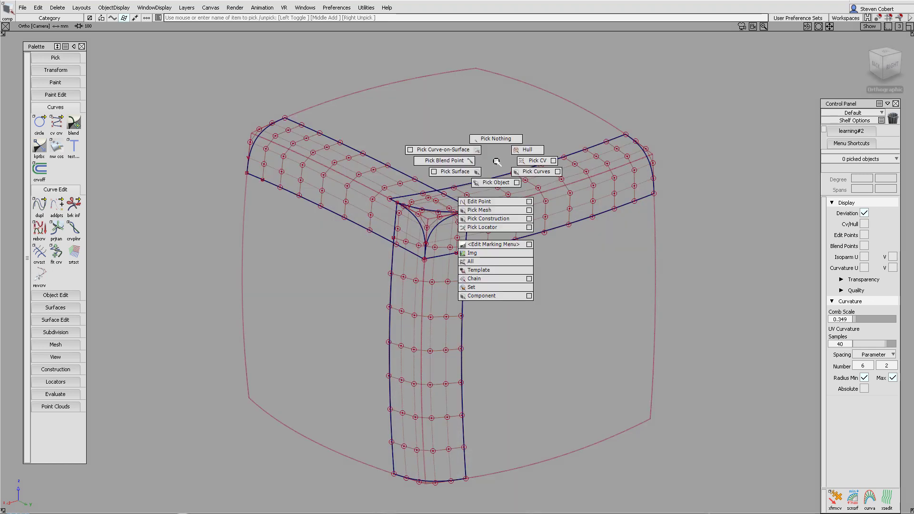
{"action": "left_click", "coordinate": [470, 148]}
{"action": "left_click_drag", "start_coordinate": [489, 143], "coordinate": [343, 277]}
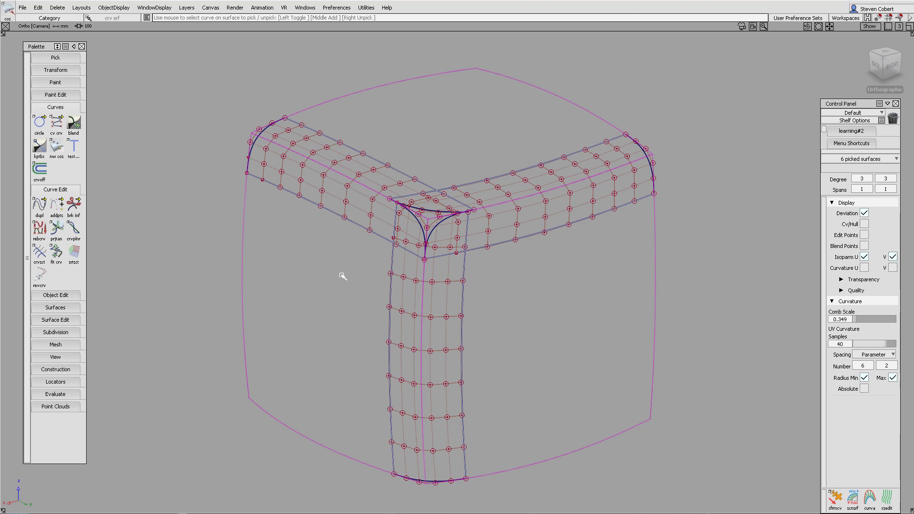
{"action": "left_click", "coordinate": [39, 206]}
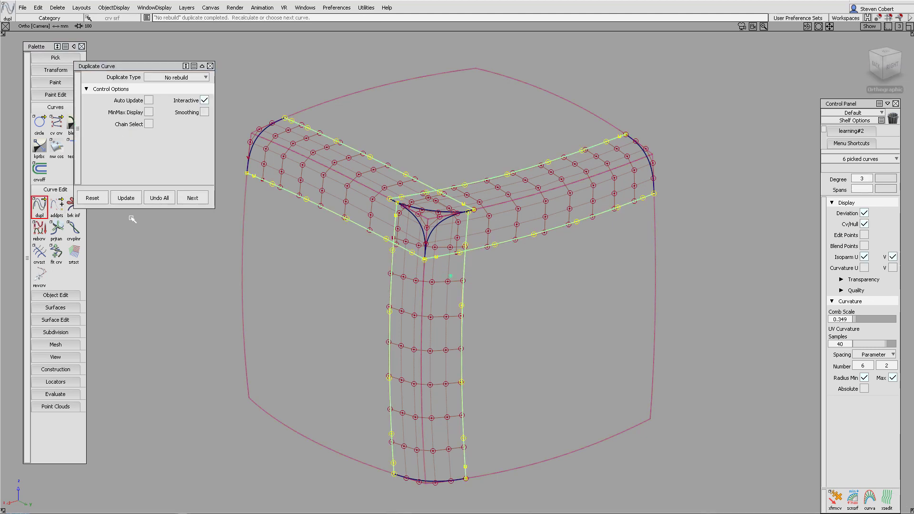
{"action": "key", "text": "alt+h"}
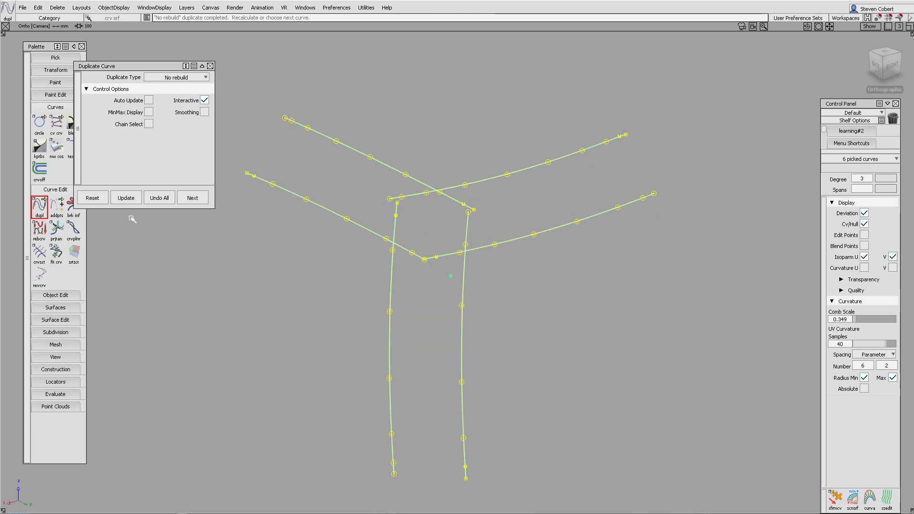
Step: Trim the two lower pairs of crossing curves back to their intersections with Curve Section
{"action": "left_click", "coordinate": [40, 253]}
{"action": "left_click", "coordinate": [355, 225]}
{"action": "left_click", "coordinate": [392, 264]}
{"action": "left_click", "coordinate": [464, 273]}
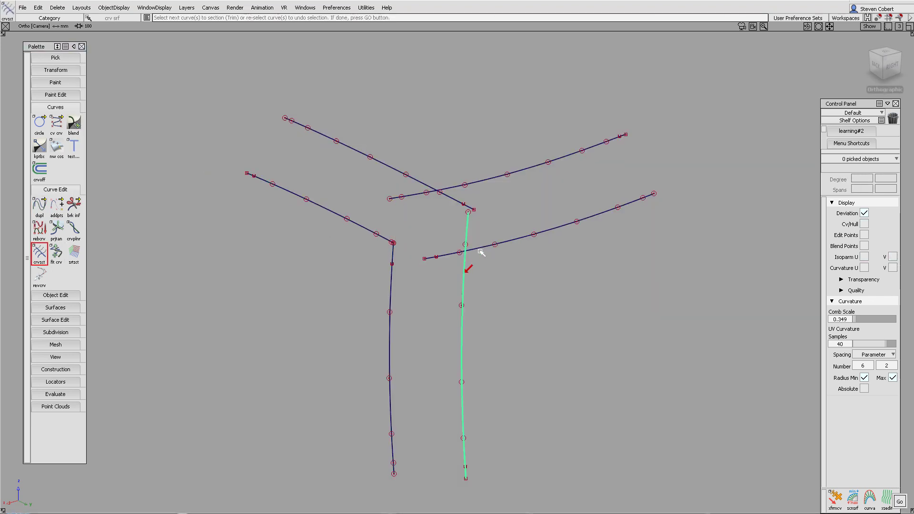
{"action": "left_click", "coordinate": [514, 238]}
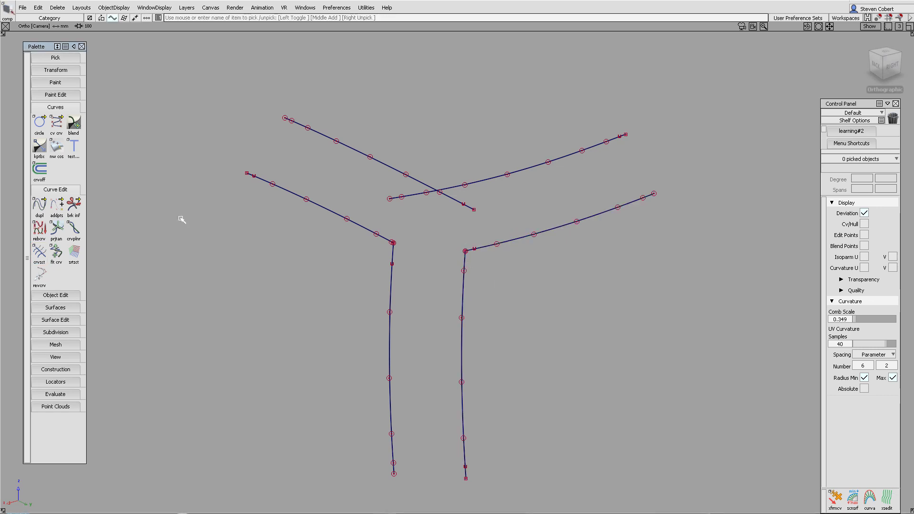
Step: Build a G2 curve fillet with a tangent offset of 9 between the two crossing curves of the cube's upper face
{"action": "left_click_drag", "start_coordinate": [39, 204], "coordinate": [92, 203]}
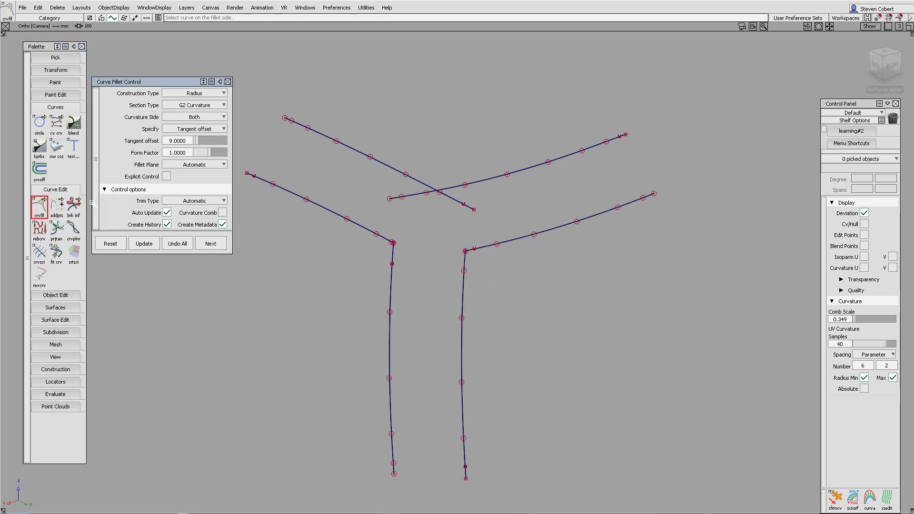
{"action": "left_click", "coordinate": [385, 165]}
{"action": "left_click", "coordinate": [472, 183]}
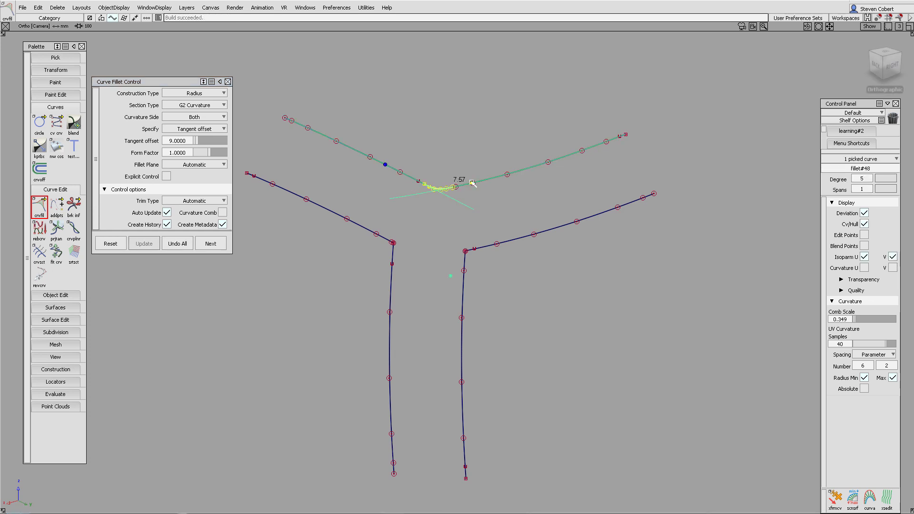
Step: Draw a degree 5 edit point curve connecting the two trimmed corners at the top of the vertical curves
{"action": "left_click_drag", "start_coordinate": [57, 123], "coordinate": [90, 122]}
{"action": "left_click", "coordinate": [438, 202]}
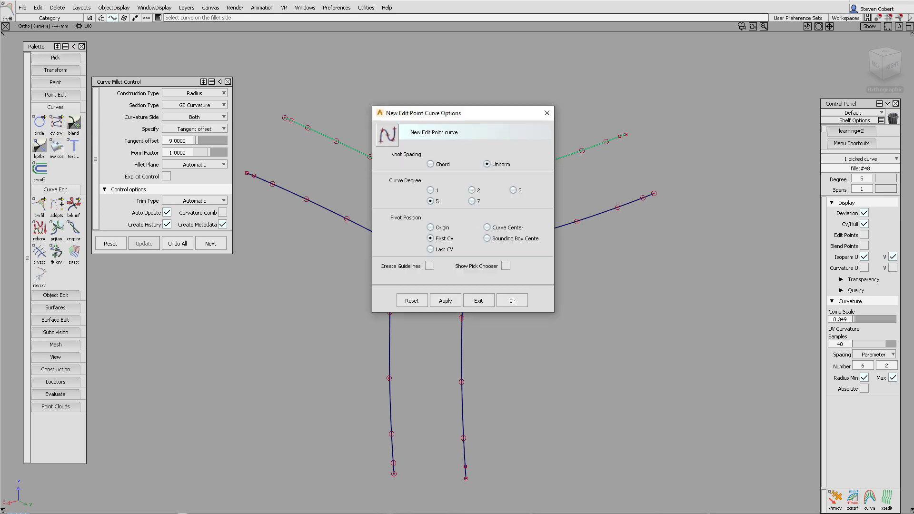
{"action": "left_click", "coordinate": [512, 300]}
{"action": "left_click", "coordinate": [391, 242]}
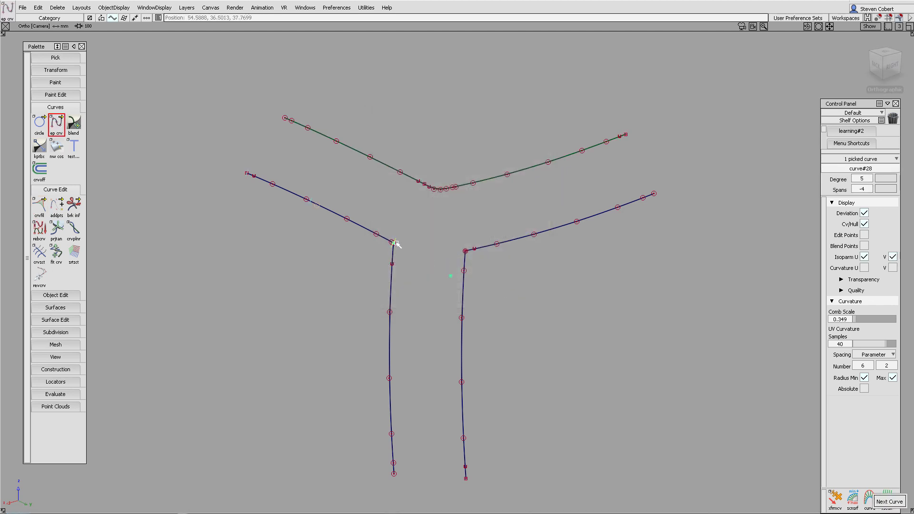
{"action": "left_click", "coordinate": [466, 251]}
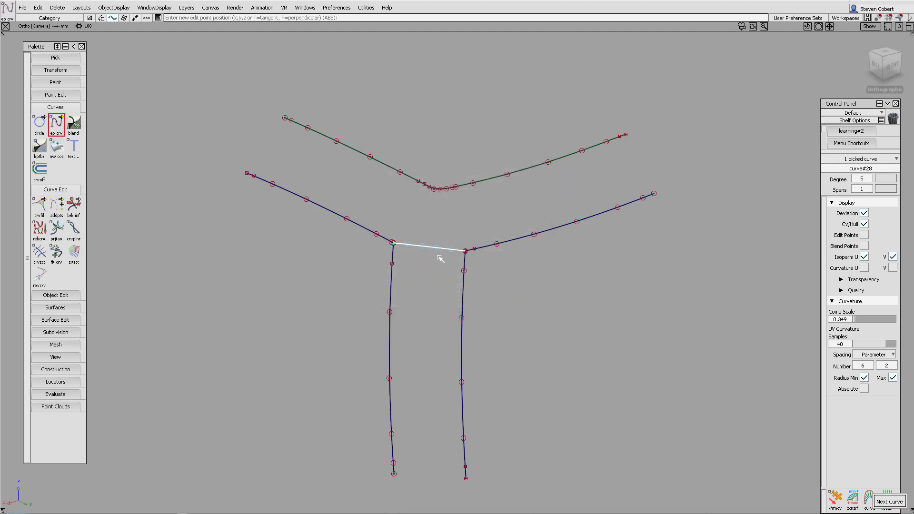
Step: Align both ends of the new edit point curve to the adjoining lower fillet curves with G2 continuity
{"action": "left_click", "coordinate": [66, 294]}
{"action": "double_click", "coordinate": [57, 333]}
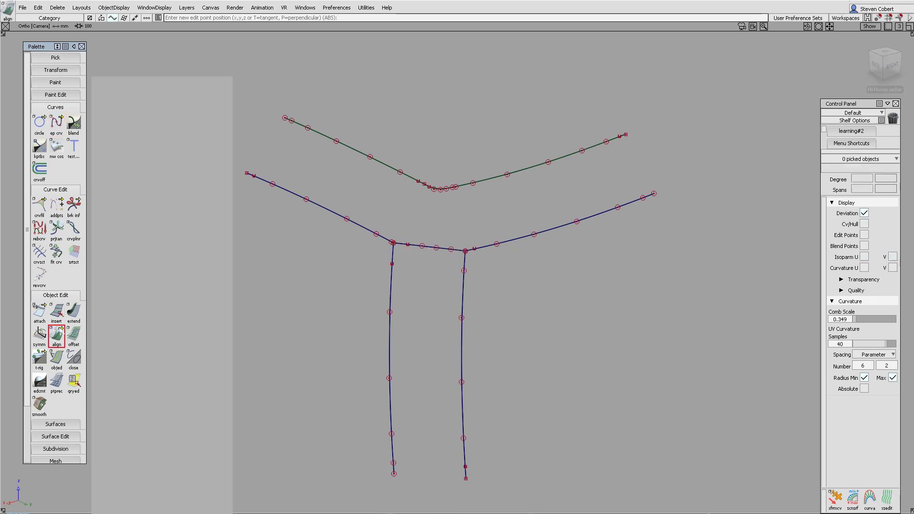
{"action": "left_click", "coordinate": [148, 114]}
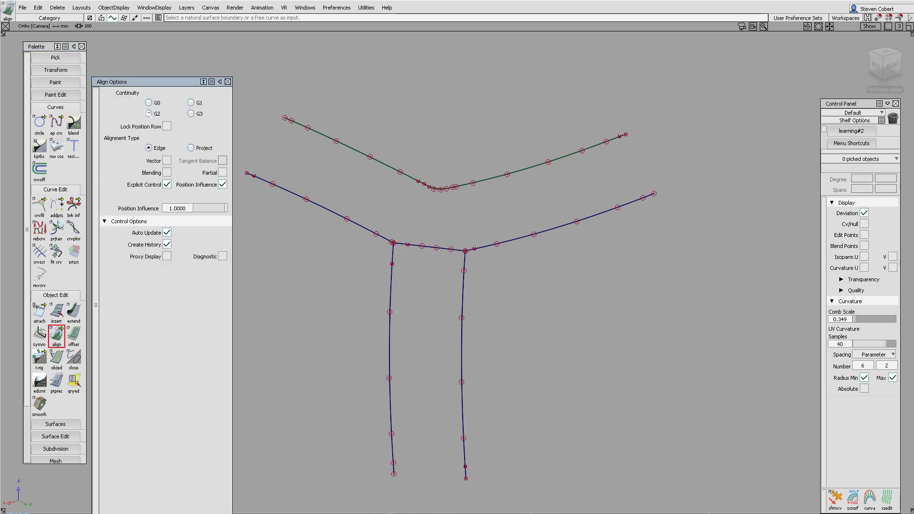
{"action": "left_click", "coordinate": [412, 247]}
{"action": "left_click", "coordinate": [385, 239]}
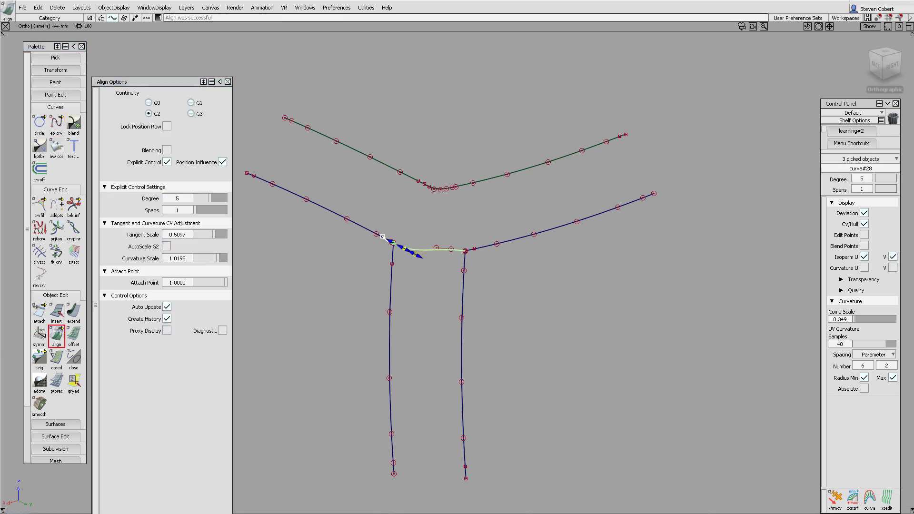
{"action": "left_click", "coordinate": [450, 250]}
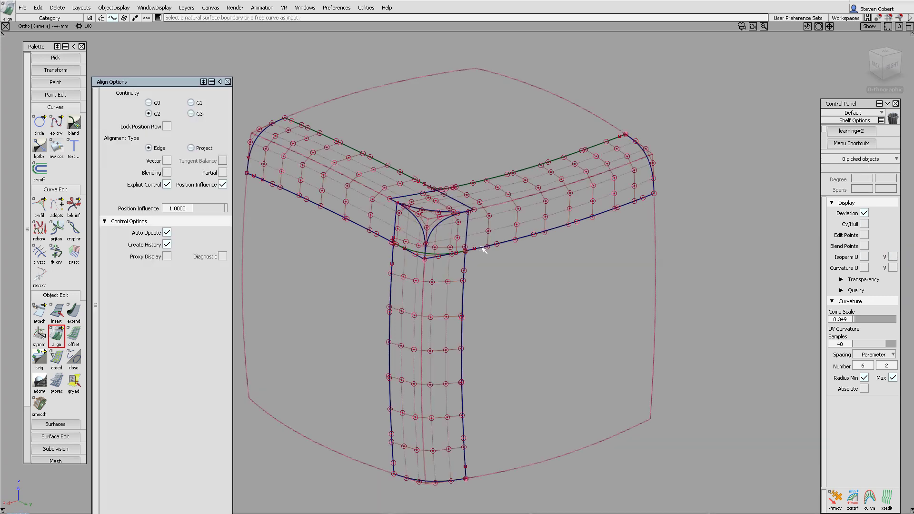
Step: Reopen the curve's alignment and adjust the tangent and curvature scales at both ends, giving a curvature scale of 1.1307 at one end and 1.1583 at the other
{"action": "right_click_drag", "start_coordinate": [447, 265], "coordinate": [420, 165], "text": "alt+shift"}
{"action": "middle_click_drag", "start_coordinate": [420, 164], "coordinate": [548, 236], "text": "alt+shift"}
{"action": "mouse_move", "coordinate": [548, 235]}
{"action": "right_mouse_down", "text": "alt+shift"}
{"action": "mouse_move", "coordinate": [551, 243]}
{"action": "mouse_move", "coordinate": [553, 235]}
{"action": "right_mouse_up", "text": "alt+shift"}
{"action": "left_click_drag", "start_coordinate": [552, 235], "coordinate": [418, 269], "text": "ctrl+shift"}
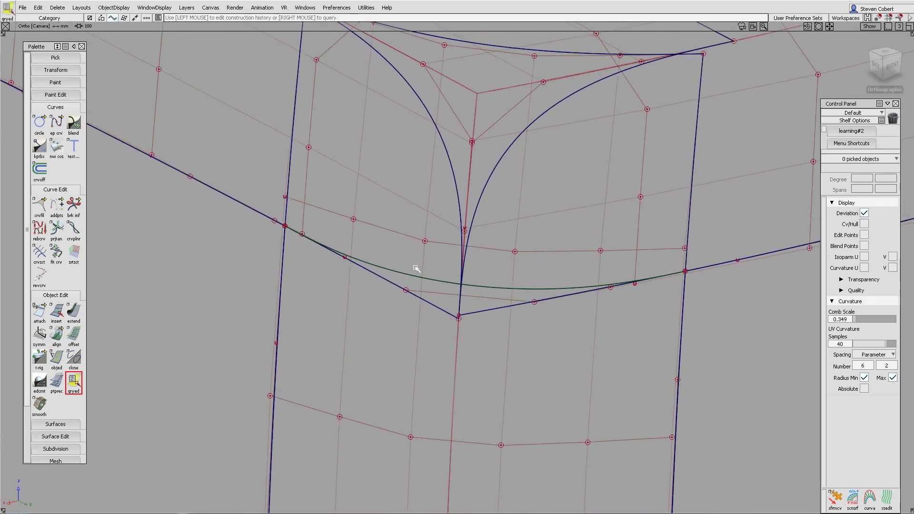
{"action": "left_click", "coordinate": [402, 270]}
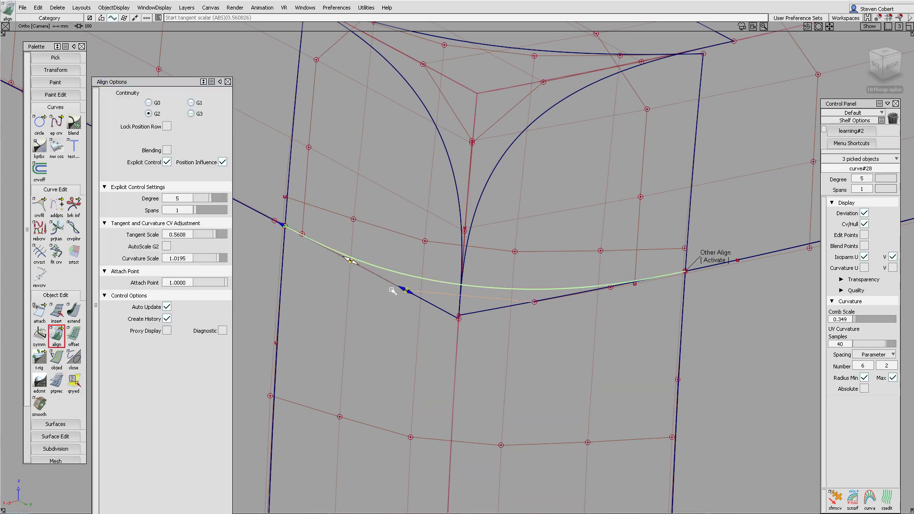
{"action": "left_click_drag", "start_coordinate": [404, 289], "coordinate": [420, 299]}
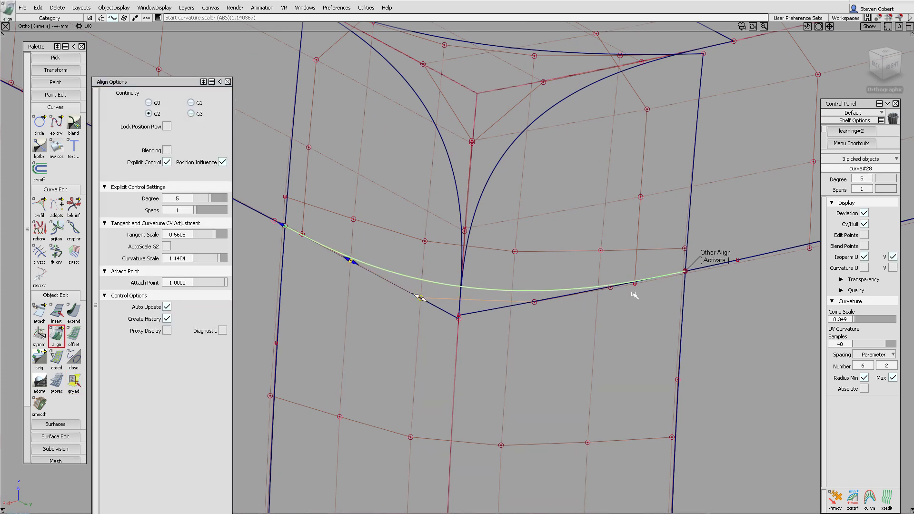
{"action": "left_click", "coordinate": [714, 260]}
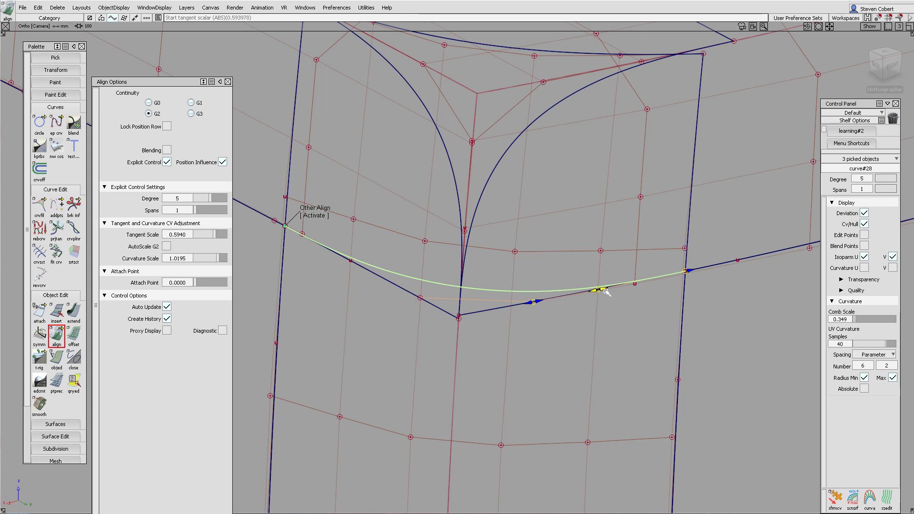
{"action": "left_click_drag", "start_coordinate": [535, 301], "coordinate": [514, 306]}
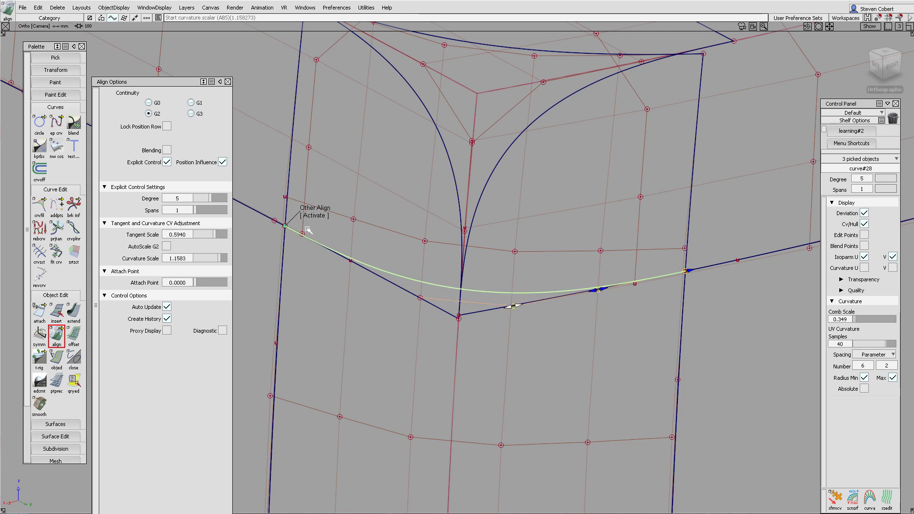
{"action": "left_click", "coordinate": [308, 230]}
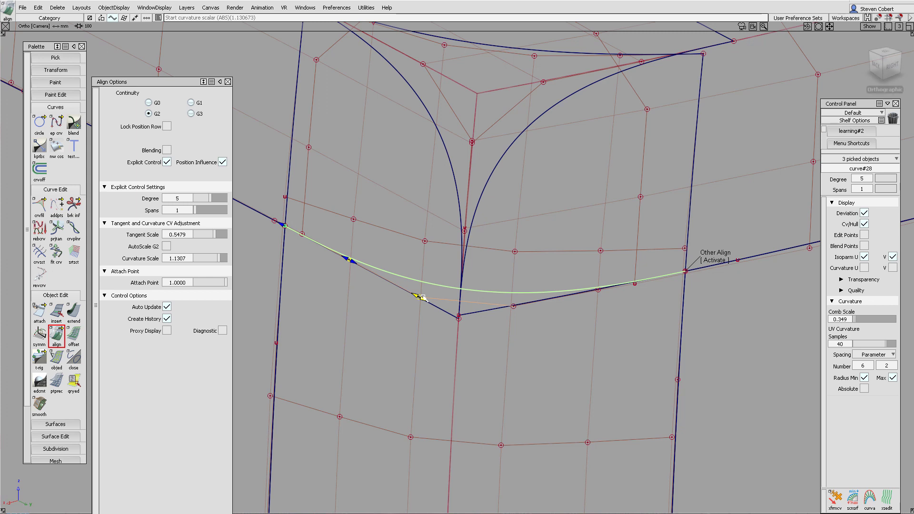
Step: Add a curve-to-surface deviation locator between the aligned curve and the vertical fillet surface
{"action": "left_click", "coordinate": [74, 108]}
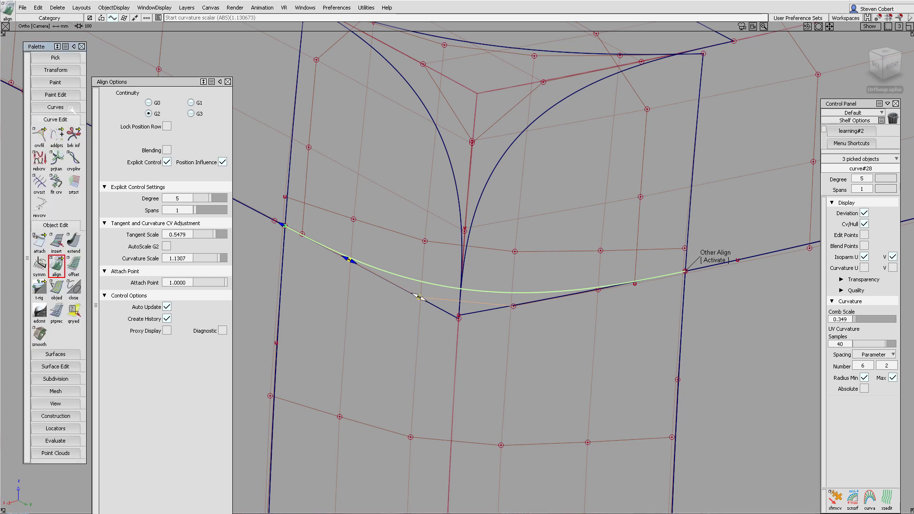
{"action": "left_click", "coordinate": [62, 119]}
{"action": "left_click", "coordinate": [56, 132]}
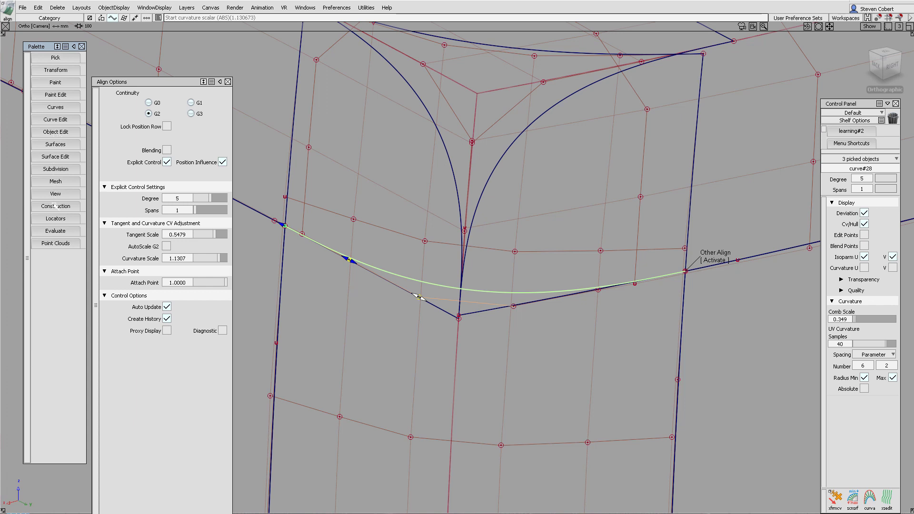
{"action": "left_click", "coordinate": [54, 219]}
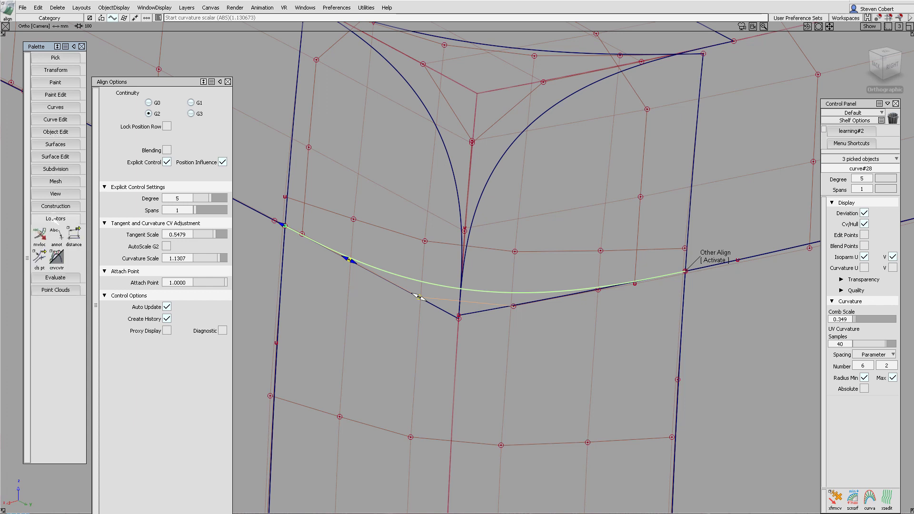
{"action": "left_click", "coordinate": [39, 257]}
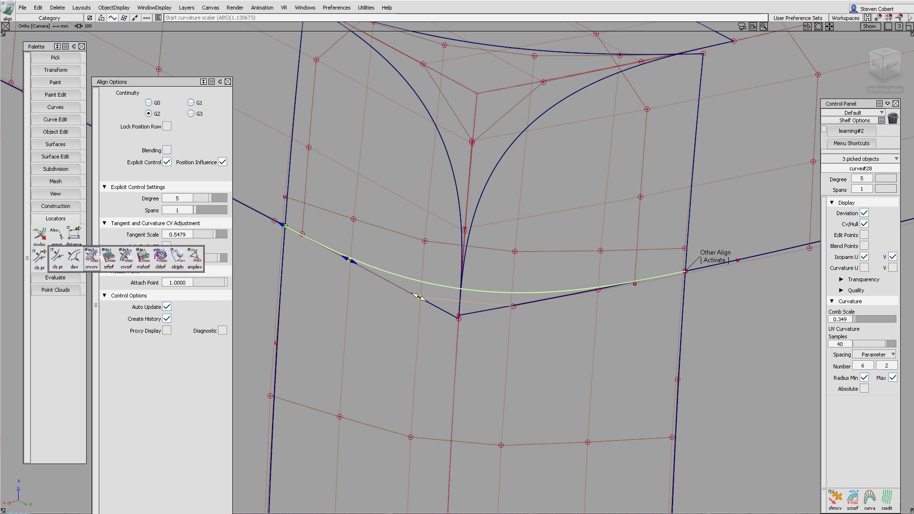
{"action": "left_click", "coordinate": [126, 257]}
{"action": "left_click", "coordinate": [382, 272]}
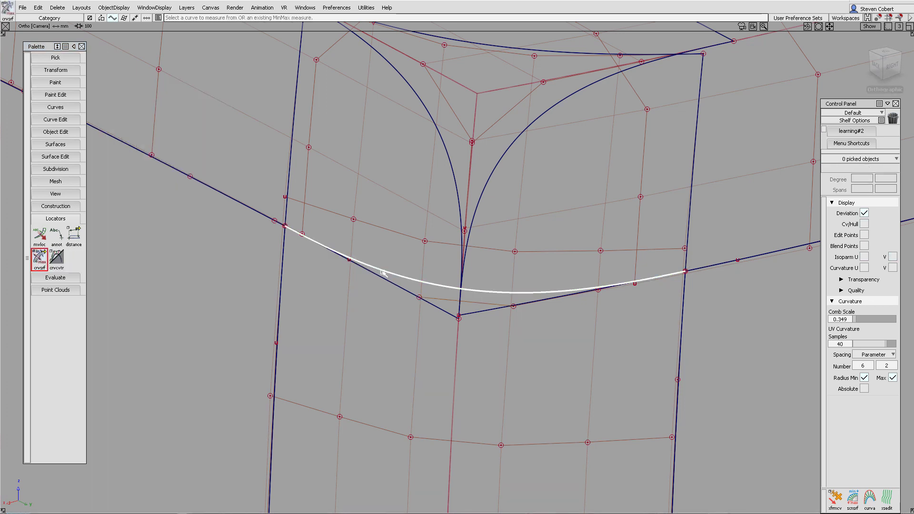
{"action": "left_click", "coordinate": [418, 323]}
Step: Fine-tune the aligned curve against the deviation locator, ending with tangent scale 0.5801 and curvature scale 1.1593 at its left end
{"action": "left_click_drag", "start_coordinate": [415, 296], "coordinate": [415, 291]}
{"action": "left_click_drag", "start_coordinate": [348, 258], "coordinate": [353, 261]}
{"action": "left_click", "coordinate": [709, 261]}
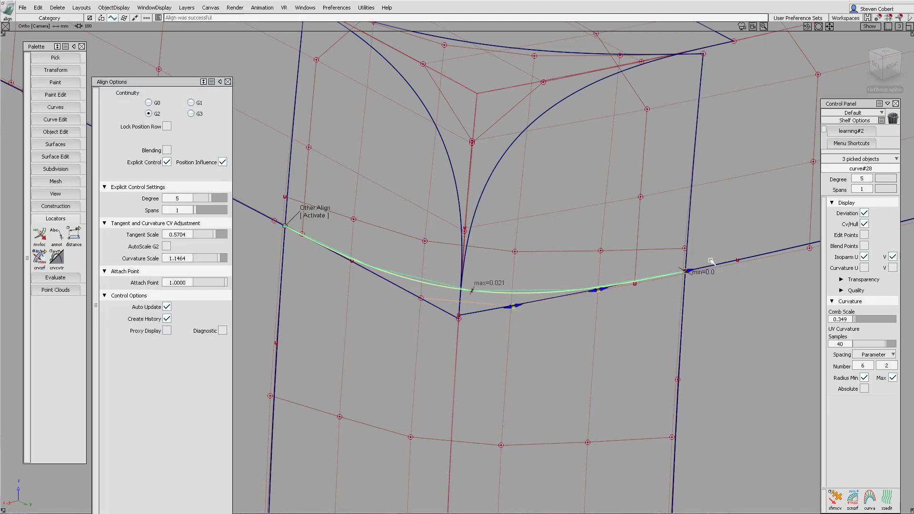
{"action": "left_click", "coordinate": [315, 215]}
{"action": "left_click_drag", "start_coordinate": [422, 299], "coordinate": [425, 300]}
{"action": "right_click_drag", "start_coordinate": [433, 246], "coordinate": [450, 361], "text": "alt+shift"}
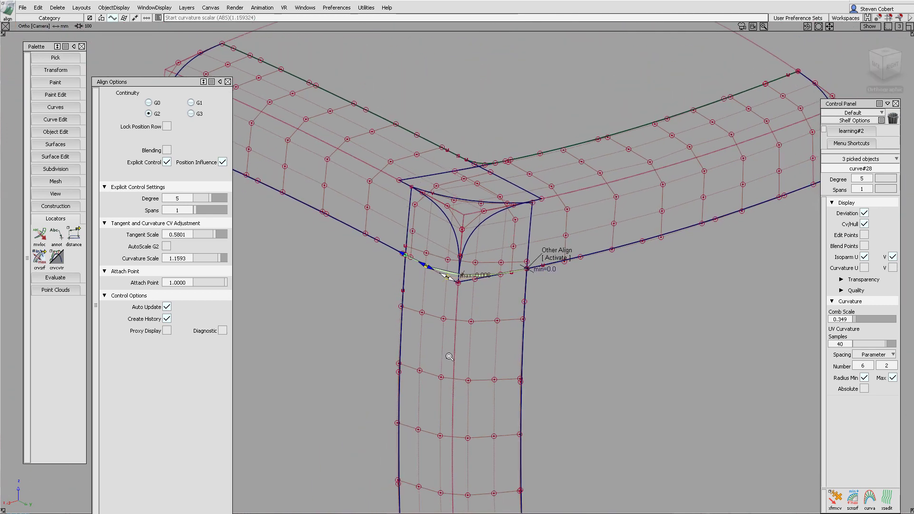
Step: Trim the vertical fillet surface with the aligned curve using projected 3D trimming along the normal, keeping the part below it
{"action": "left_click", "coordinate": [56, 156]}
{"action": "left_click", "coordinate": [56, 174]}
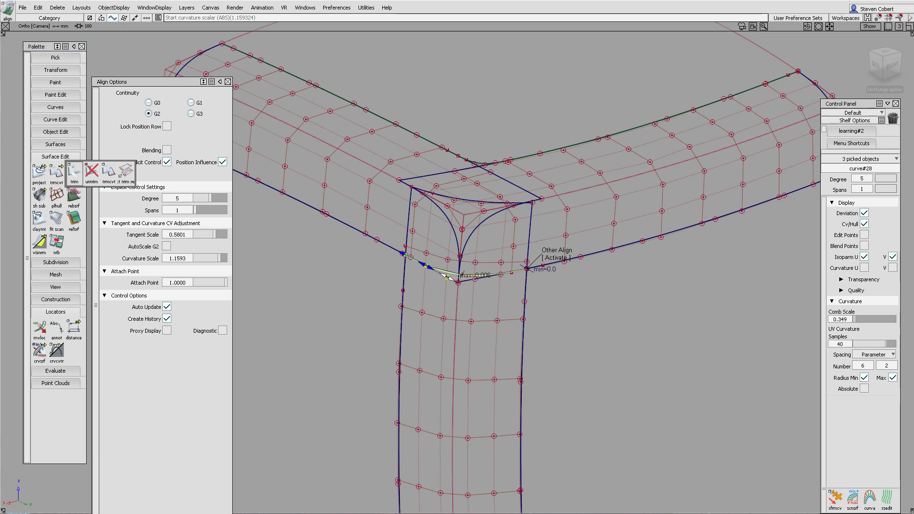
{"action": "left_click", "coordinate": [74, 172]}
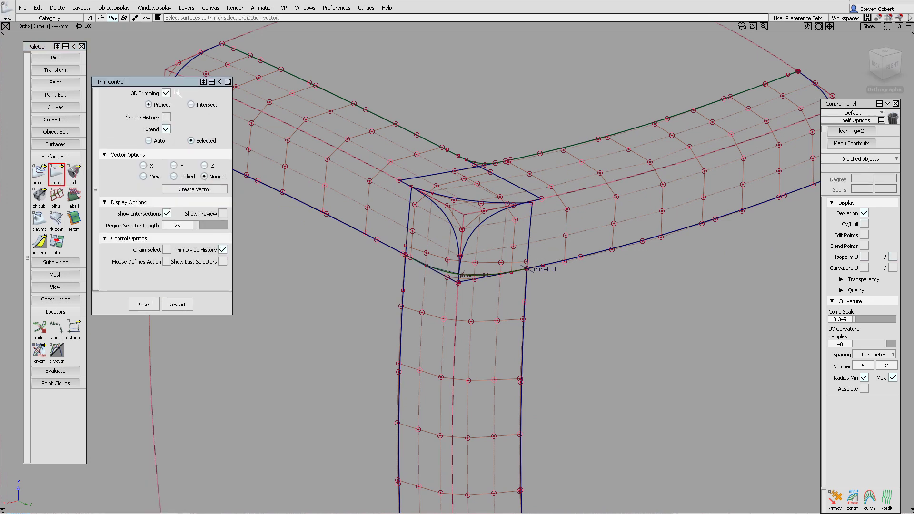
{"action": "left_click", "coordinate": [428, 312]}
{"action": "key", "text": "space"}
Step: Trim-convert the trimmed vertical fillet using degree 3 and 5 spans in both directions, keeping the original
{"action": "left_click_drag", "start_coordinate": [56, 174], "coordinate": [108, 173]}
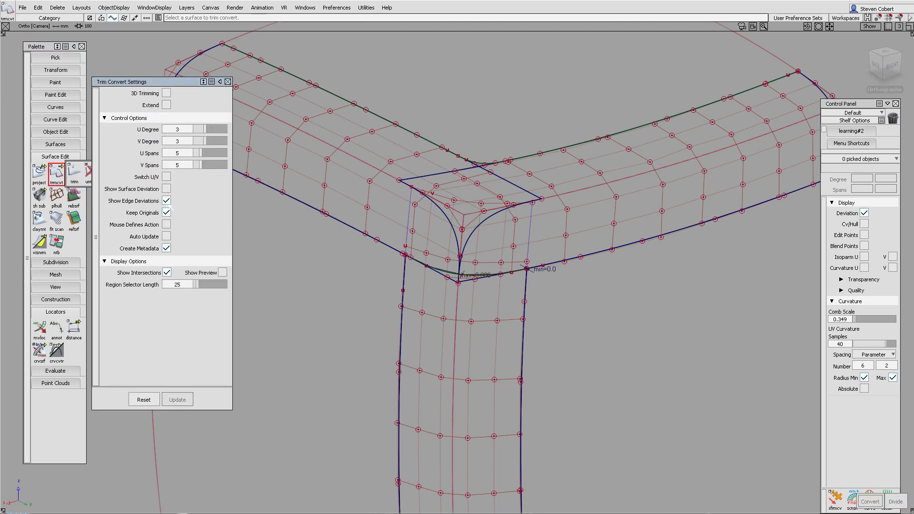
{"action": "left_click", "coordinate": [414, 310]}
{"action": "right_click_drag", "start_coordinate": [460, 285], "coordinate": [424, 160], "text": "alt+shift"}
{"action": "left_click_drag", "start_coordinate": [408, 164], "coordinate": [376, 152], "text": "ctrl+shift"}
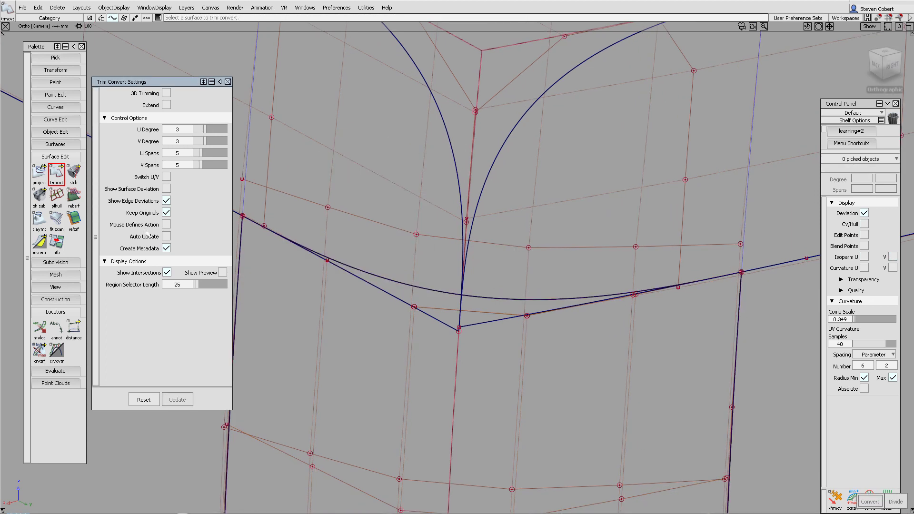
Step: Check G2 curvature continuity along the upper edge of the converted vertical fillet
{"action": "left_click", "coordinate": [55, 371]}
{"action": "double_click", "coordinate": [39, 368]}
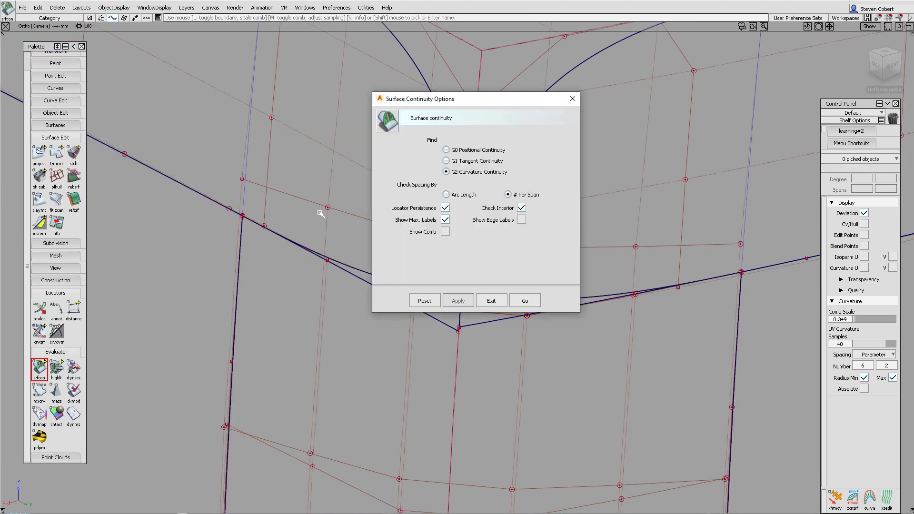
{"action": "left_click", "coordinate": [524, 301]}
{"action": "left_click", "coordinate": [440, 293]}
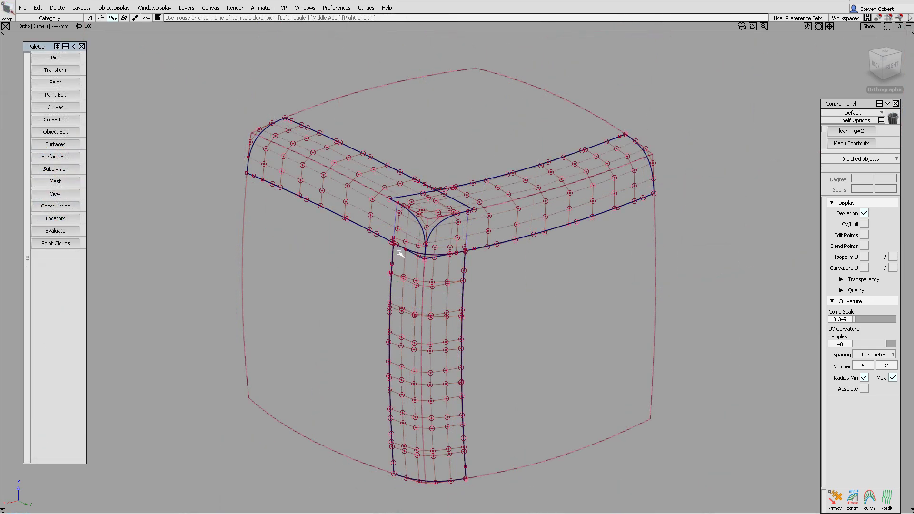
Step: Pick the eight boundary curves around the corner and hide everything else
{"action": "left_click_drag", "start_coordinate": [318, 214], "coordinate": [331, 226], "text": "ctrl+shift"}
{"action": "left_click_drag", "start_coordinate": [334, 147], "coordinate": [406, 210]}
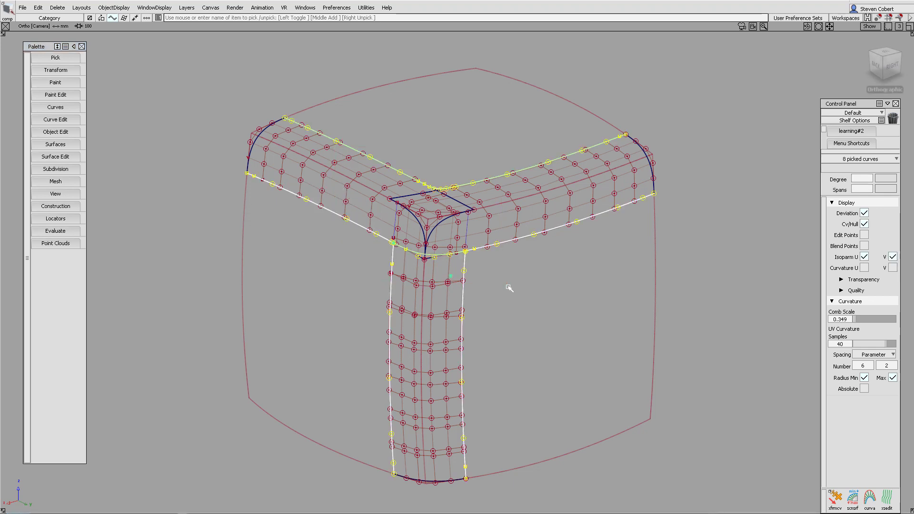
{"action": "key", "text": "alt+h"}
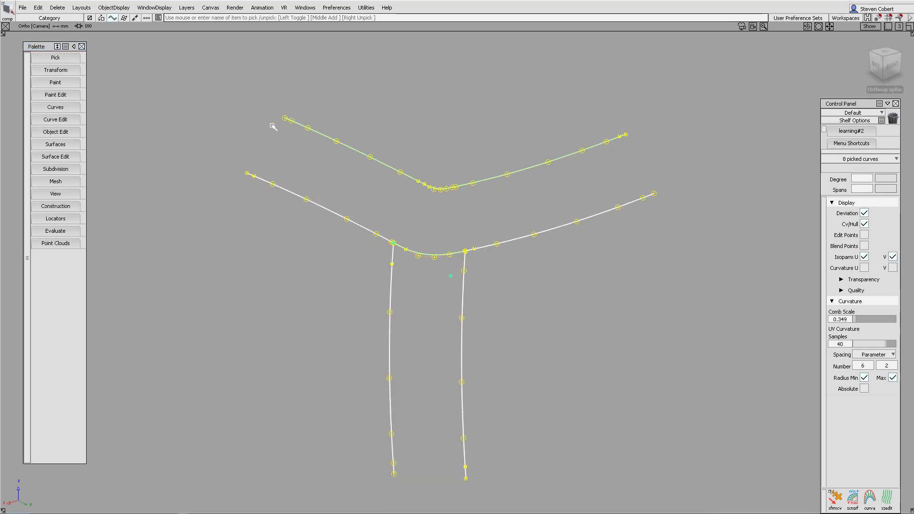
Step: Extend the left vertical curve linearly upward from its top end by about 11.2 mm, without merging
{"action": "left_click", "coordinate": [56, 132]}
{"action": "left_click", "coordinate": [75, 149]}
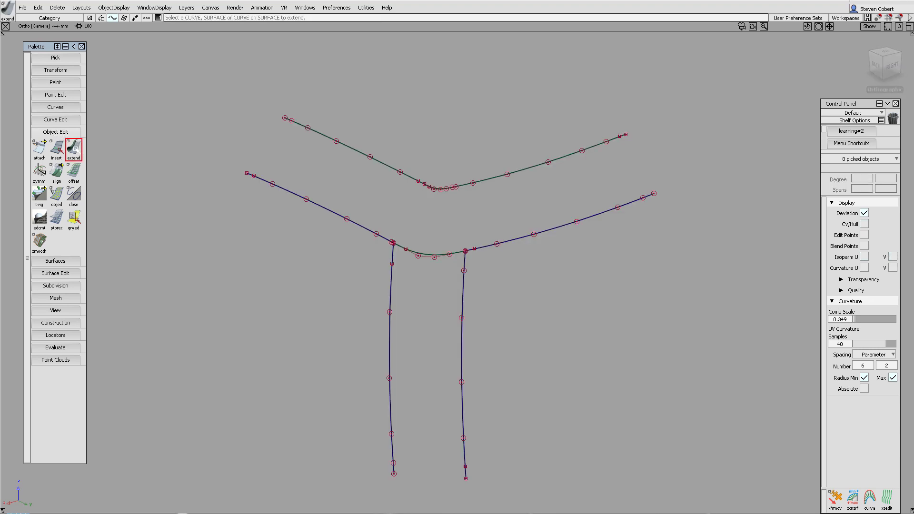
{"action": "double_click", "coordinate": [75, 149]}
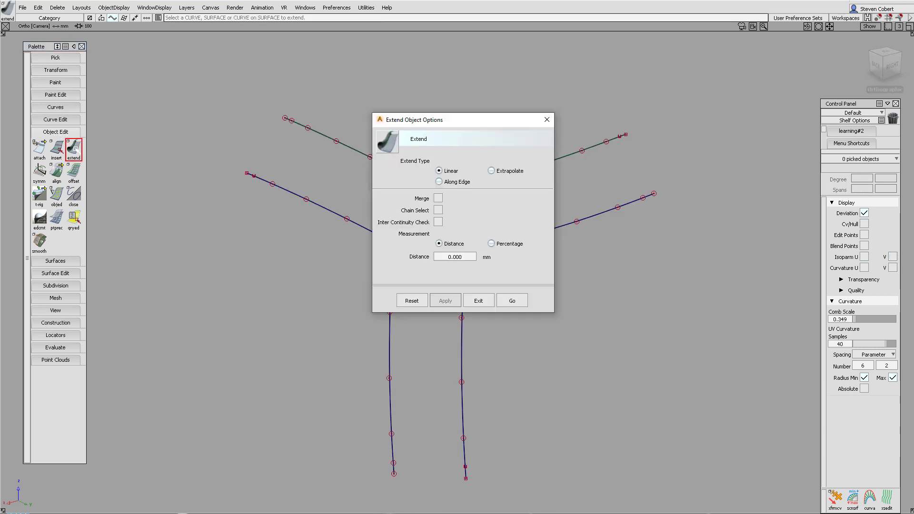
{"action": "left_click", "coordinate": [513, 301]}
{"action": "left_click", "coordinate": [393, 254]}
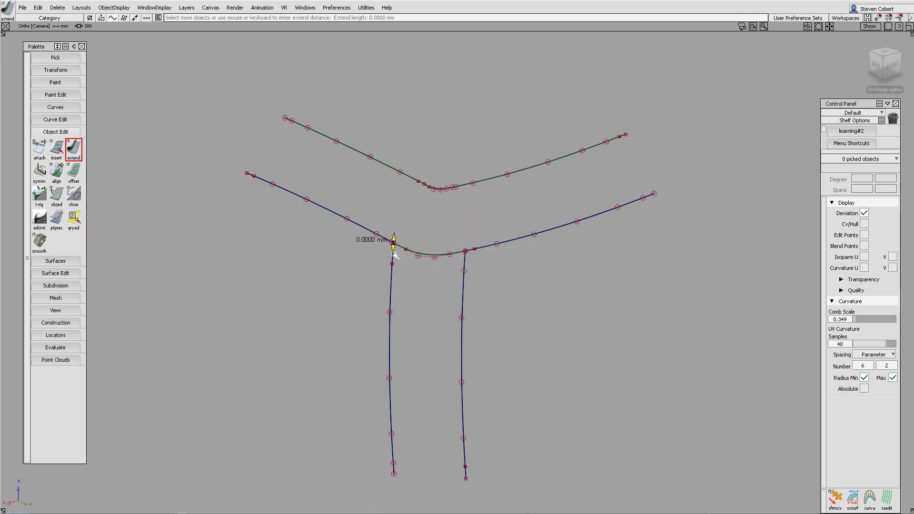
{"action": "left_click_drag", "start_coordinate": [394, 241], "coordinate": [395, 174]}
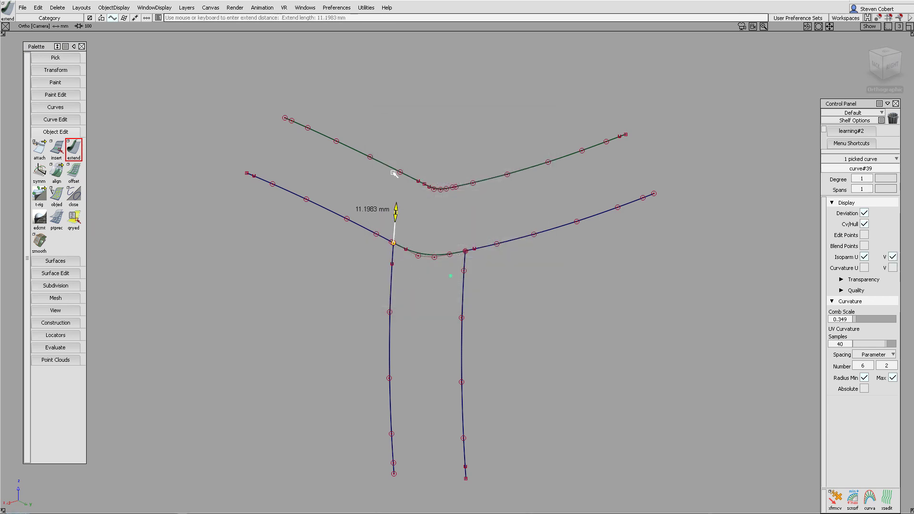
Step: Draw a degree 1 CV curve from the end of the extension to the near end of the upper curve fillet
{"action": "left_click", "coordinate": [70, 107]}
{"action": "left_click", "coordinate": [56, 124]}
{"action": "left_click", "coordinate": [402, 208], "text": "ctrl+alt"}
{"action": "left_click_drag", "start_coordinate": [434, 192], "coordinate": [418, 179], "text": "ctrl+alt"}
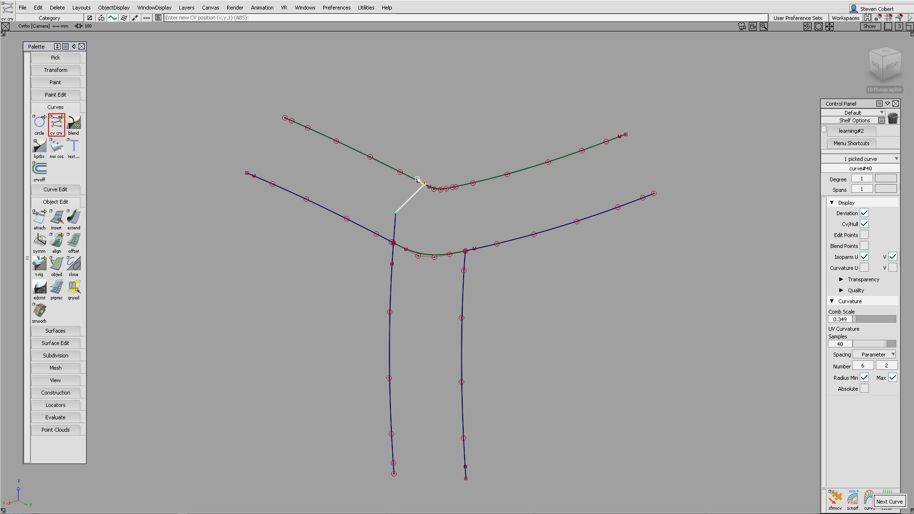
Step: Build a monorail surface with the straight CV curve as generation curve and the extension line as rail, both at G0
{"action": "left_click", "coordinate": [66, 331]}
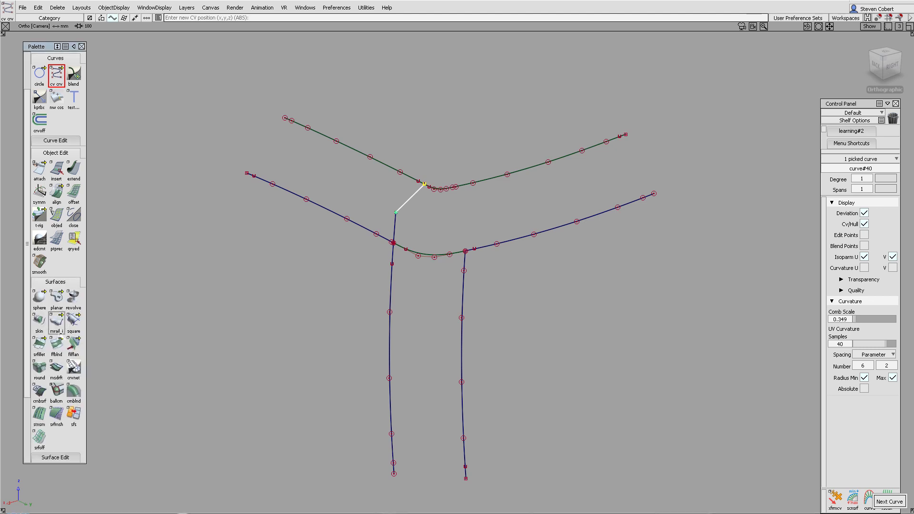
{"action": "left_click", "coordinate": [57, 322]}
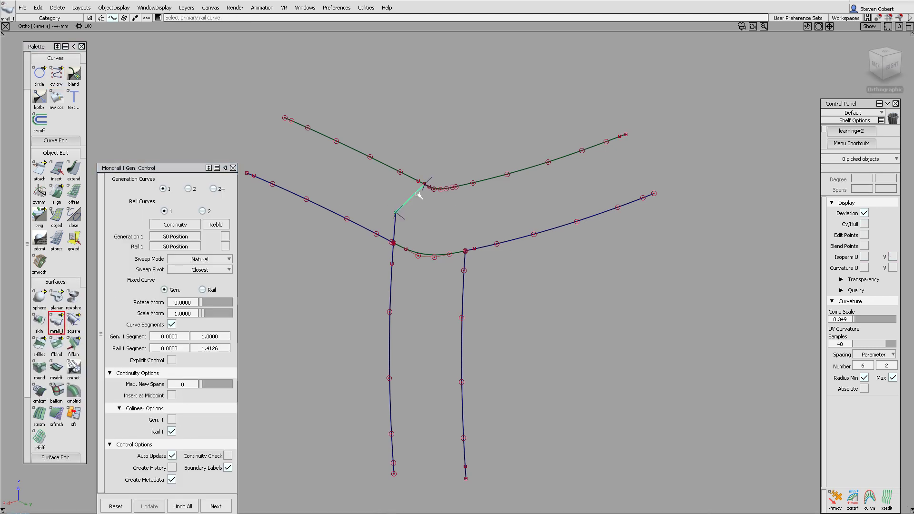
{"action": "left_click", "coordinate": [396, 231]}
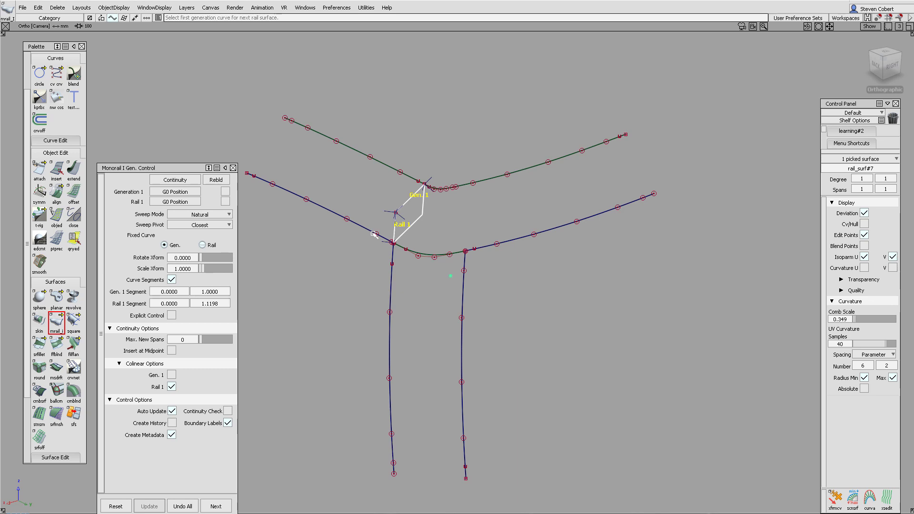
Step: Isolate the left fillet surface and the cutting plane, hiding all other geometry
{"action": "middle_click", "coordinate": [342, 244], "text": "ctrl+shift"}
{"action": "middle_click_drag", "start_coordinate": [342, 245], "coordinate": [385, 265], "text": "ctrl+shift"}
{"action": "left_click_drag", "start_coordinate": [364, 292], "coordinate": [335, 200]}
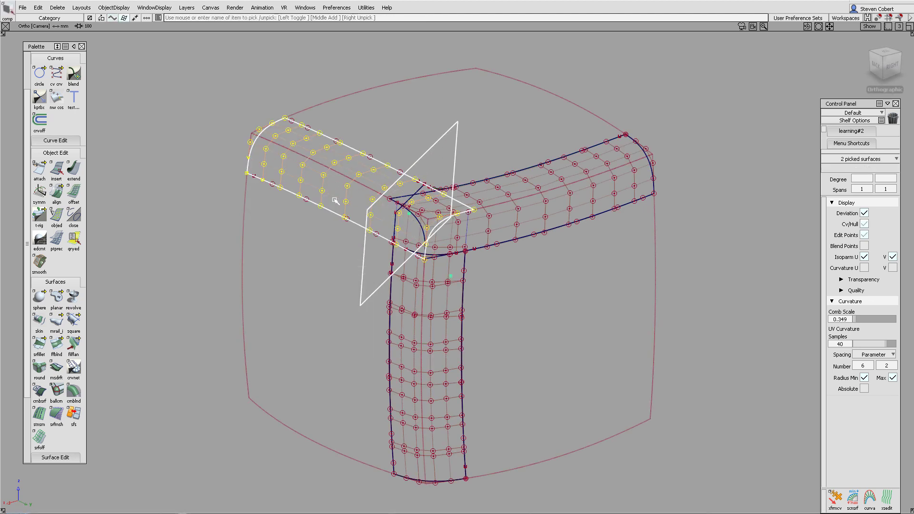
{"action": "key", "text": "alt+h"}
{"action": "left_click_drag", "start_coordinate": [285, 312], "coordinate": [274, 283], "text": "ctrl+shift"}
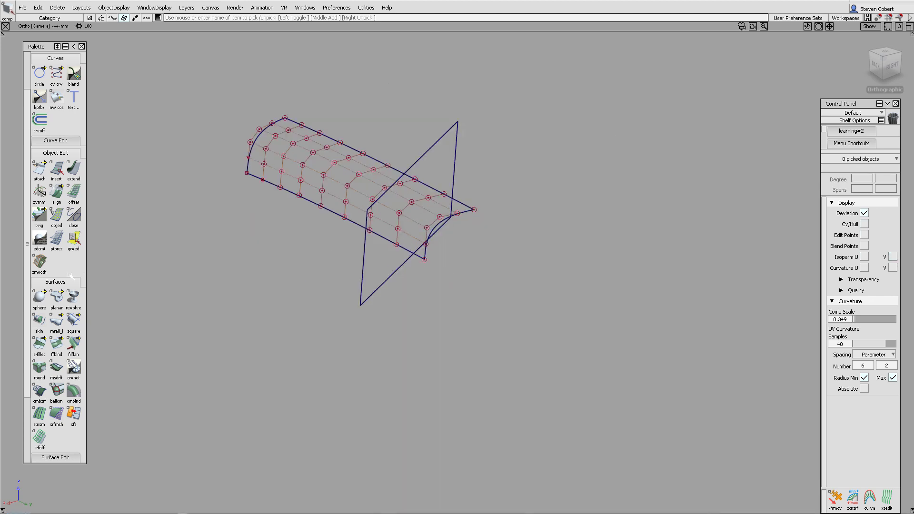
Step: Trim the left fillet surface where it intersects the cutting plane, keeping the long outer portion
{"action": "left_click", "coordinate": [60, 283]}
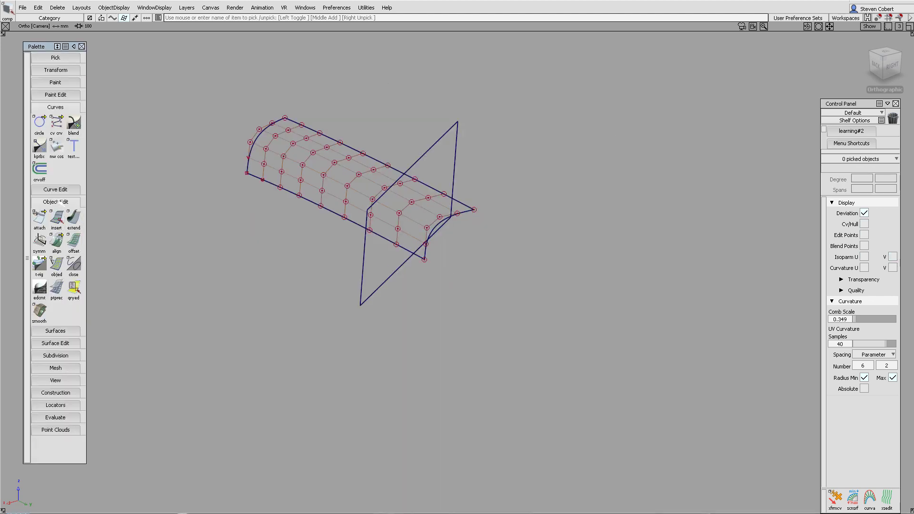
{"action": "left_click", "coordinate": [56, 343]}
{"action": "left_click_drag", "start_coordinate": [56, 360], "coordinate": [72, 363]}
{"action": "left_click", "coordinate": [329, 176]}
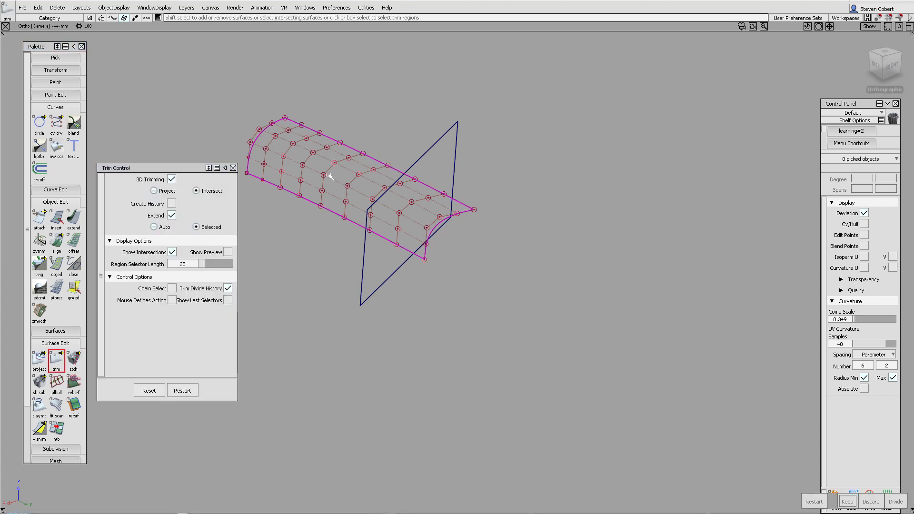
{"action": "left_click", "coordinate": [361, 174]}
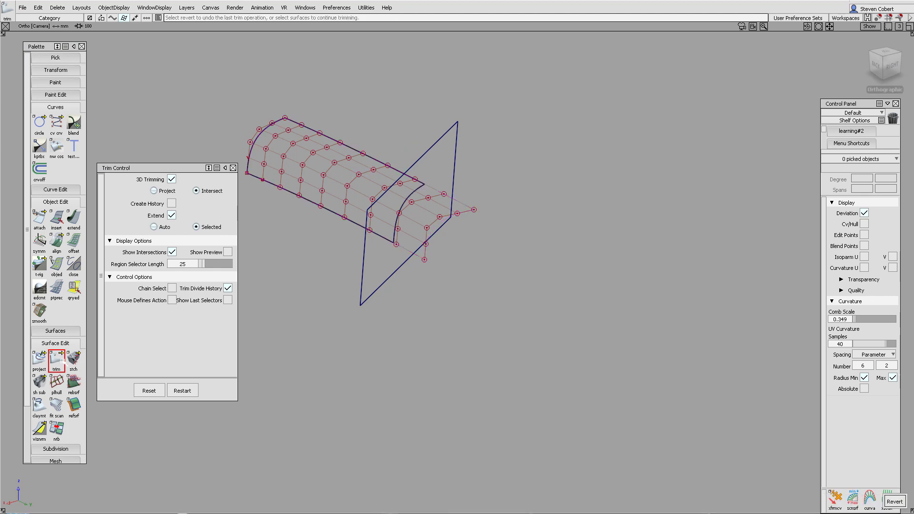
Step: Trim Convert the trimmed left fillet into a natural untrimmed surface, keeping the original, and clear the selection
{"action": "left_click_drag", "start_coordinate": [57, 362], "coordinate": [56, 362]}
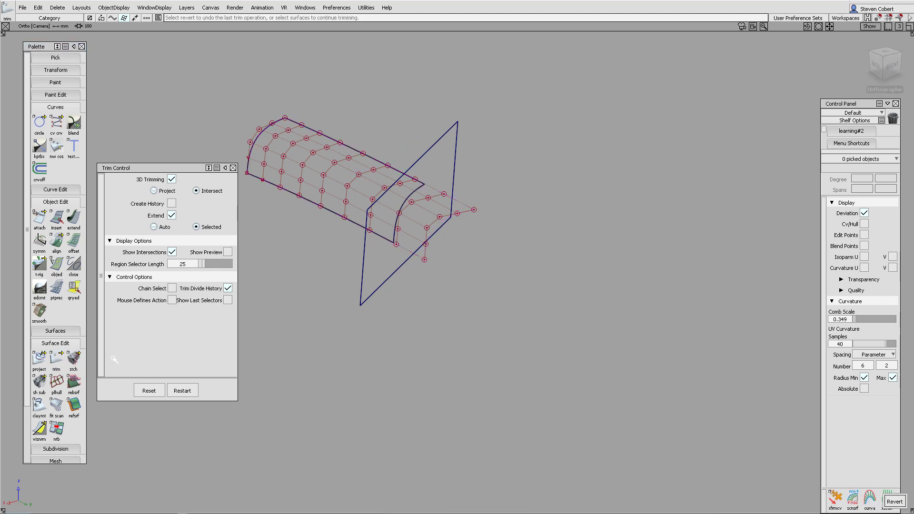
{"action": "left_click", "coordinate": [109, 358]}
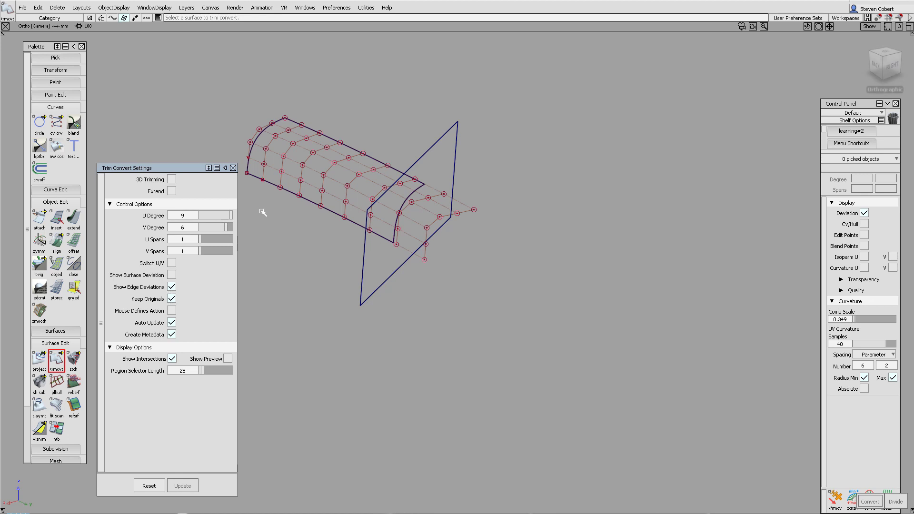
{"action": "left_click", "coordinate": [316, 174]}
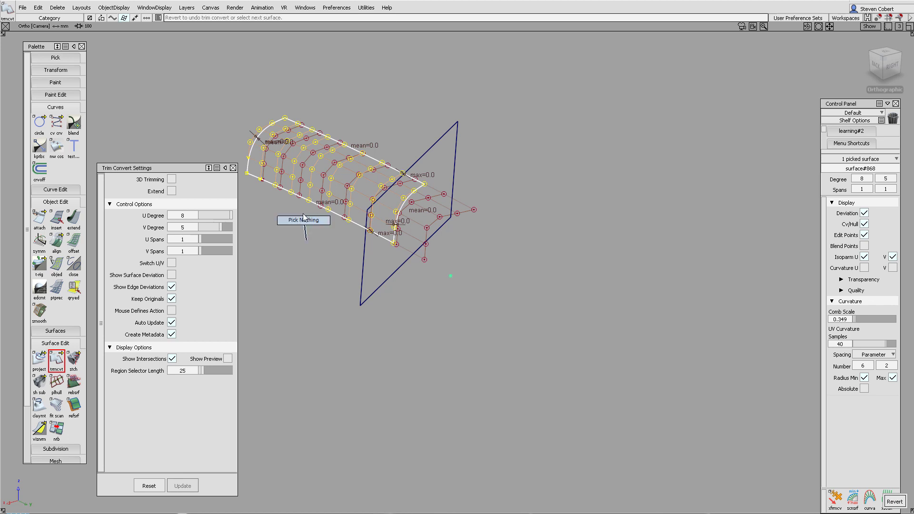
{"action": "left_click", "coordinate": [306, 231]}
Step: Run a G2 surface continuity check on the left fillet, delete its cutting plane and show the hidden geometry
{"action": "left_click", "coordinate": [60, 341]}
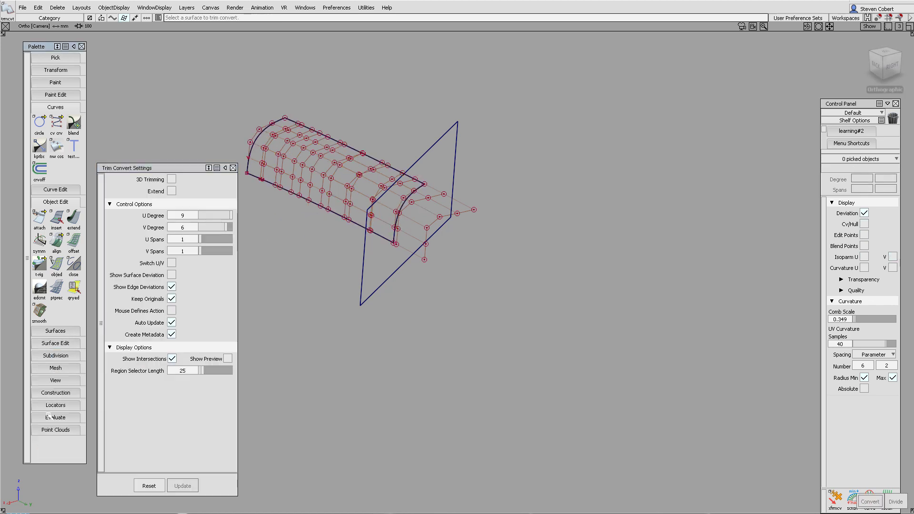
{"action": "left_click", "coordinate": [48, 417]}
{"action": "double_click", "coordinate": [39, 368]}
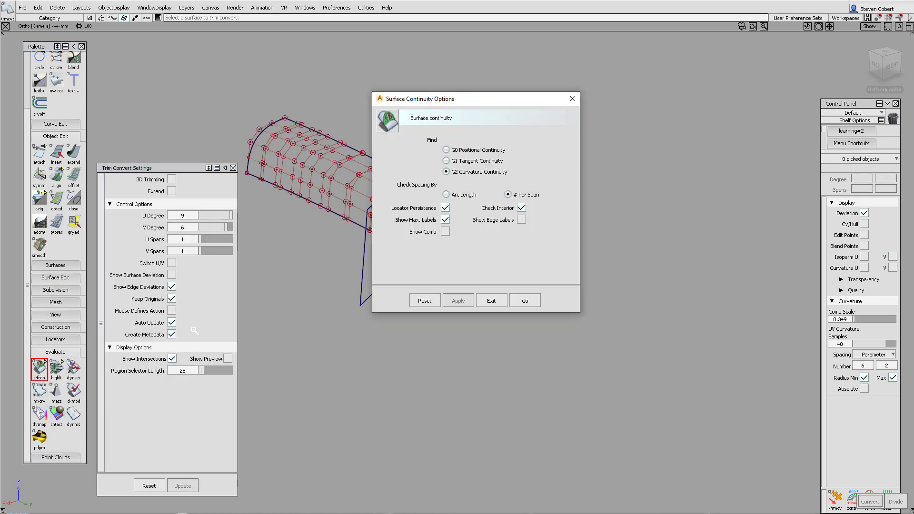
{"action": "left_click", "coordinate": [489, 301]}
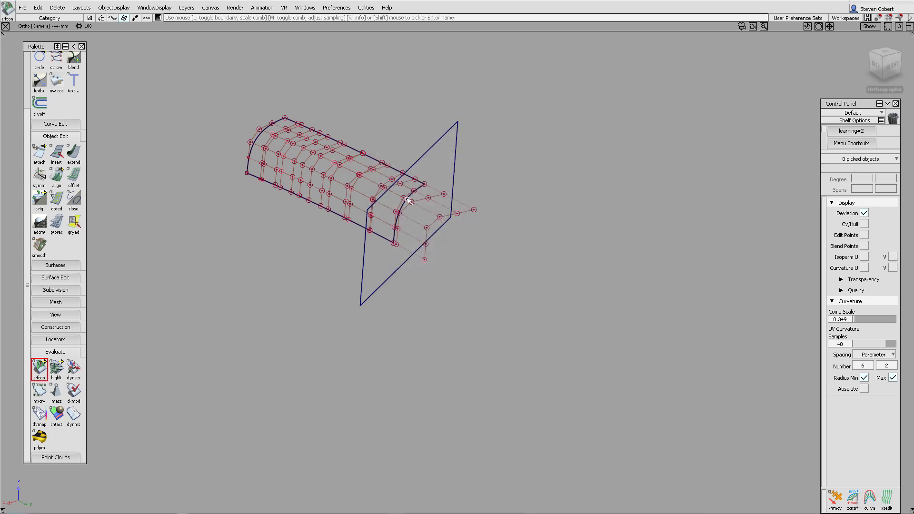
{"action": "left_click_drag", "start_coordinate": [414, 202], "coordinate": [400, 213], "text": "ctrl+shift"}
{"action": "left_click", "coordinate": [440, 158]}
{"action": "key", "text": "Delete"}
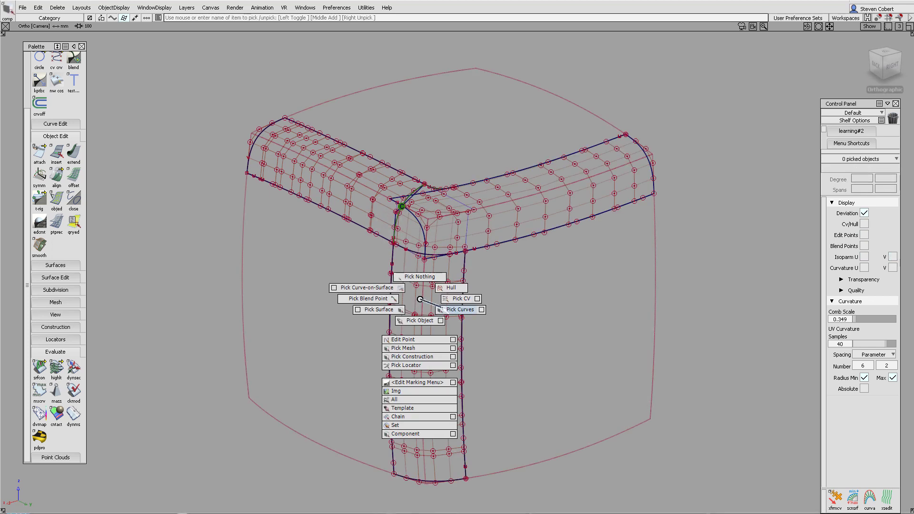
Step: Isolate the curves and extend the right vertical curve upward from its top end
{"action": "left_click_drag", "start_coordinate": [408, 286], "coordinate": [531, 281], "text": "ctrl+shift"}
{"action": "key", "text": "alt+h"}
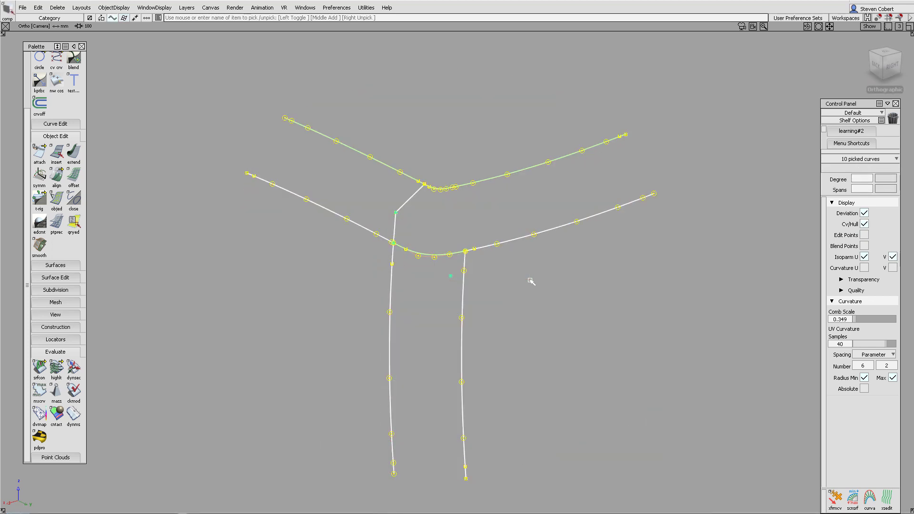
{"action": "left_click", "coordinate": [512, 301]}
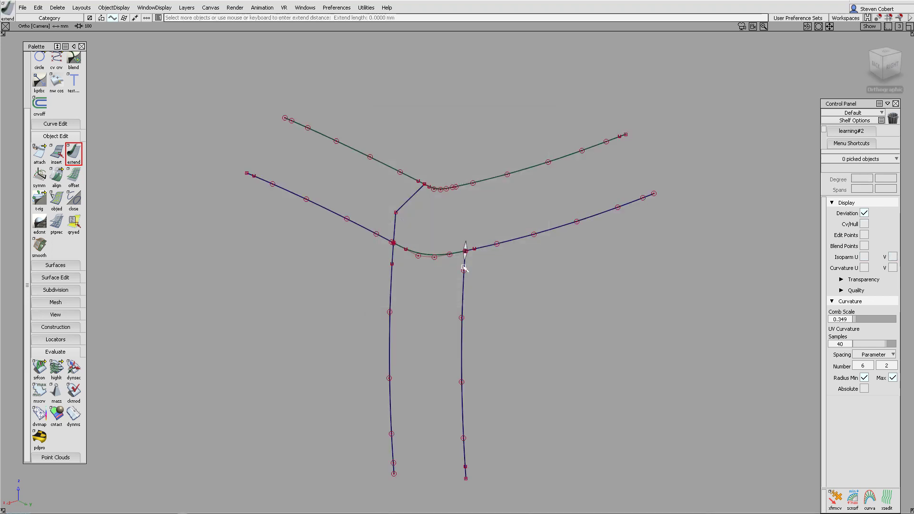
{"action": "left_click_drag", "start_coordinate": [466, 259], "coordinate": [467, 179]}
Step: Draw a degree 1 CV curve from the extension to the upper curve fillet's right end and build a monorail surface along the extension
{"action": "left_click", "coordinate": [468, 217]}
{"action": "left_click", "coordinate": [452, 187]}
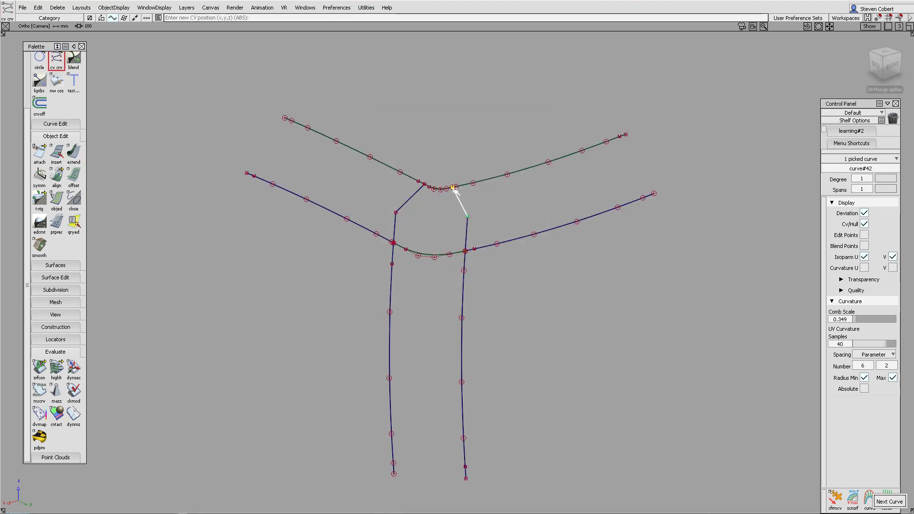
{"action": "left_click", "coordinate": [55, 265]}
{"action": "left_click", "coordinate": [56, 304]}
{"action": "left_click", "coordinate": [466, 212]}
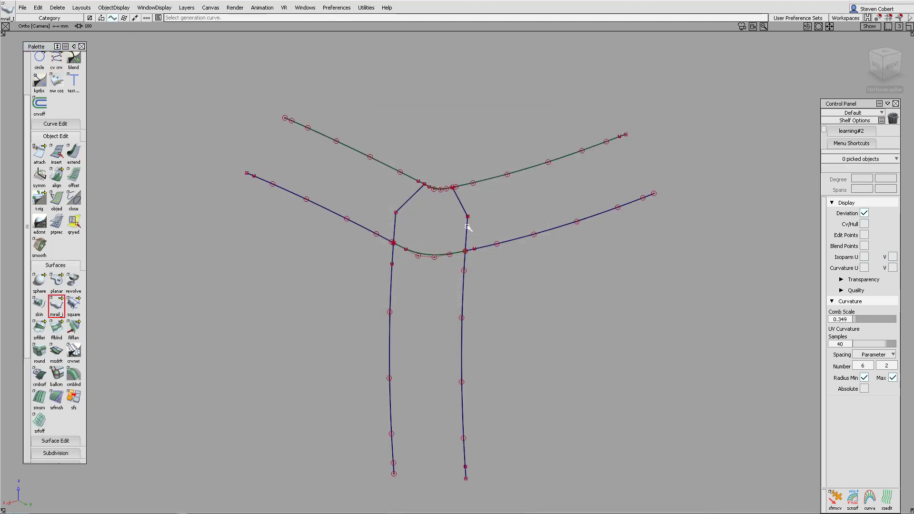
{"action": "left_click", "coordinate": [467, 227]}
Step: Isolate the right fillet surface and its new cutting plane, hiding all other geometry
{"action": "middle_click_drag", "start_coordinate": [464, 158], "coordinate": [488, 168], "text": "ctrl+shift"}
{"action": "middle_click_drag", "start_coordinate": [482, 161], "coordinate": [510, 164], "text": "ctrl+shift"}
{"action": "left_click_drag", "start_coordinate": [510, 164], "coordinate": [473, 153]}
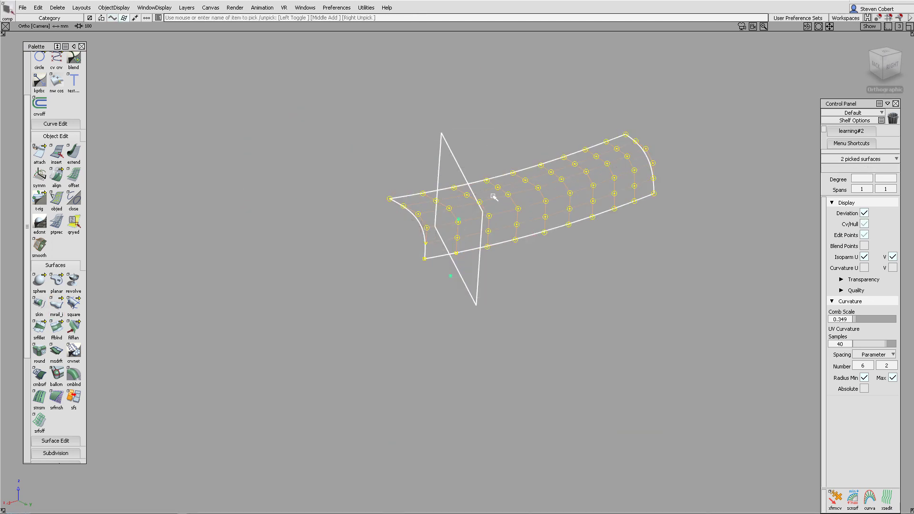
Step: Trim the right fillet surface where it intersects the cutting plane, keeping the long outer portion
{"action": "left_click", "coordinate": [56, 441]}
{"action": "left_click", "coordinate": [56, 369]}
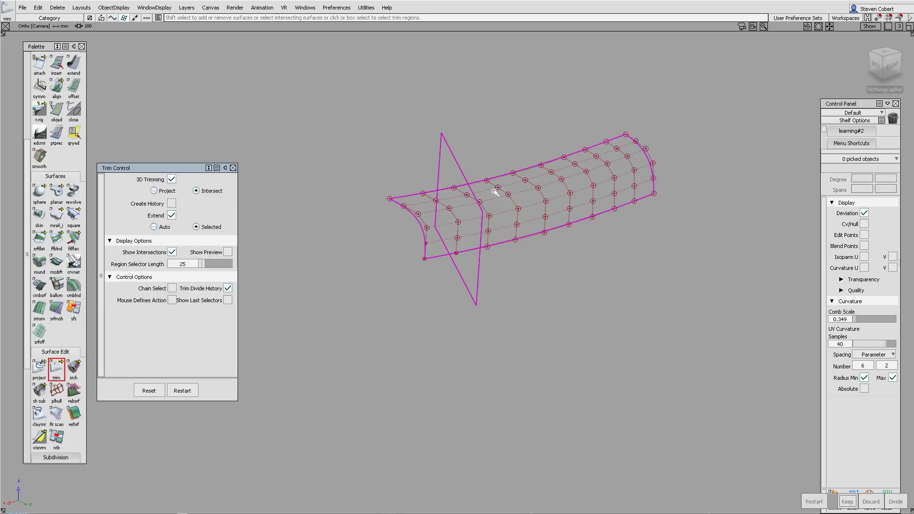
{"action": "left_click", "coordinate": [458, 166], "text": "shift"}
{"action": "left_click", "coordinate": [523, 185]}
{"action": "key", "text": "space"}
Step: Trim Convert the trimmed right fillet into a natural untrimmed surface and clear the selection
{"action": "left_click_drag", "start_coordinate": [56, 369], "coordinate": [110, 370]}
{"action": "left_click", "coordinate": [499, 196]}
{"action": "right_click_drag", "start_coordinate": [538, 254], "coordinate": [460, 126], "text": "alt+shift"}
{"action": "middle_click_drag", "start_coordinate": [460, 127], "coordinate": [574, 238], "text": "alt+shift"}
{"action": "left_click", "coordinate": [227, 227]}
{"action": "left_click", "coordinate": [233, 168]}
{"action": "left_click_drag", "start_coordinate": [273, 309], "coordinate": [268, 237], "text": "ctrl+shift"}
Step: Check the surface continuity of the converted right fillet and delete its cutting plane
{"action": "left_click", "coordinate": [56, 352]}
{"action": "double_click", "coordinate": [36, 443]}
{"action": "left_click", "coordinate": [492, 301]}
{"action": "left_click", "coordinate": [436, 242]}
{"action": "left_click_drag", "start_coordinate": [410, 291], "coordinate": [381, 200], "text": "ctrl+shift"}
{"action": "left_click", "coordinate": [362, 127]}
{"action": "key", "text": "Delete"}
Step: Pick the left, right and lower fillet surfaces and turn on their control vertex display
{"action": "left_click", "coordinate": [415, 297]}
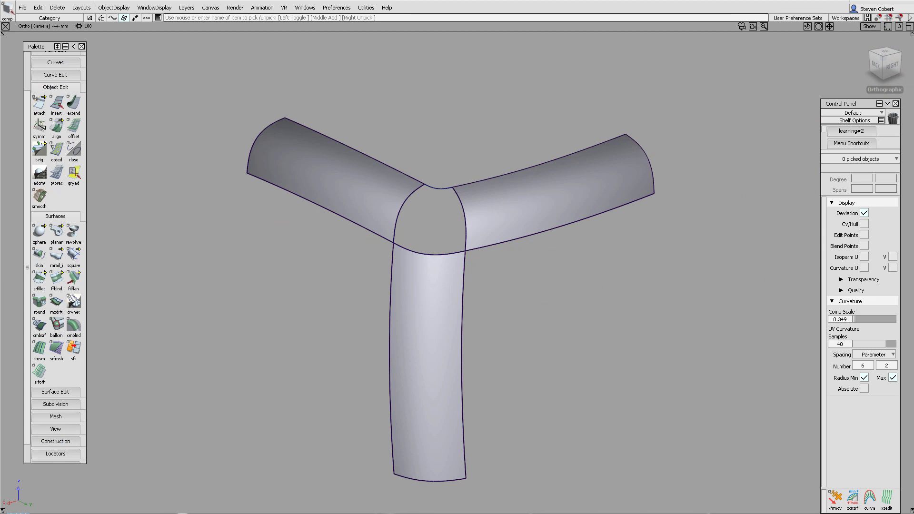
{"action": "left_click_drag", "start_coordinate": [335, 294], "coordinate": [317, 308], "text": "ctrl+shift"}
{"action": "left_click", "coordinate": [362, 194]}
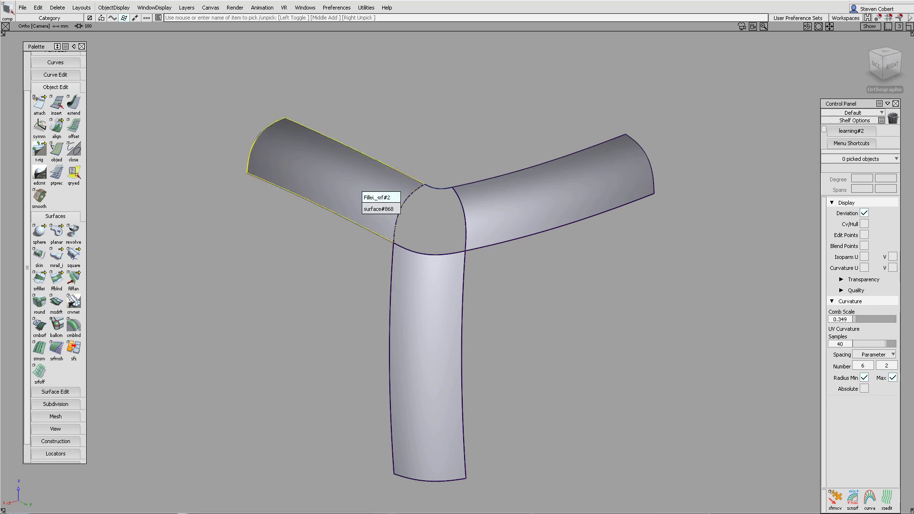
{"action": "left_click", "coordinate": [497, 214]}
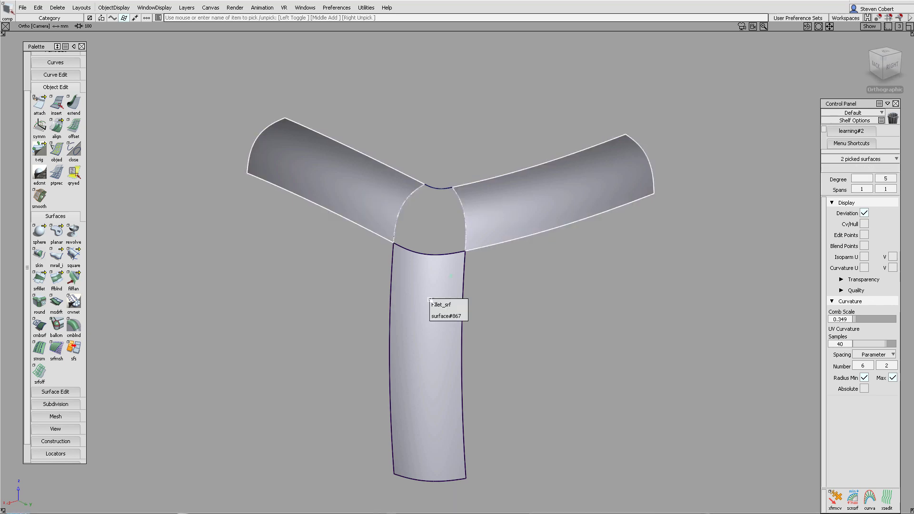
{"action": "left_click", "coordinate": [441, 307]}
Step: Set the Square tool's boundary 1 to G2 Curvature and boundary 2 to G0 Position, with colinear off for boundary 2 and on for boundary 4
{"action": "left_click", "coordinate": [74, 256]}
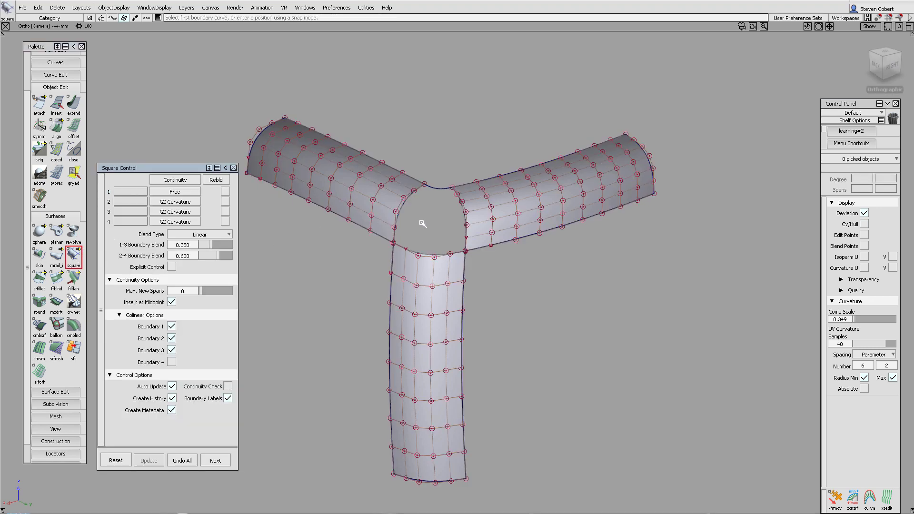
{"action": "right_click_drag", "start_coordinate": [423, 224], "coordinate": [443, 154], "text": "alt+shift"}
{"action": "middle_click_drag", "start_coordinate": [443, 155], "coordinate": [494, 234], "text": "alt+shift"}
{"action": "right_click_drag", "start_coordinate": [494, 235], "coordinate": [466, 228], "text": "alt+shift"}
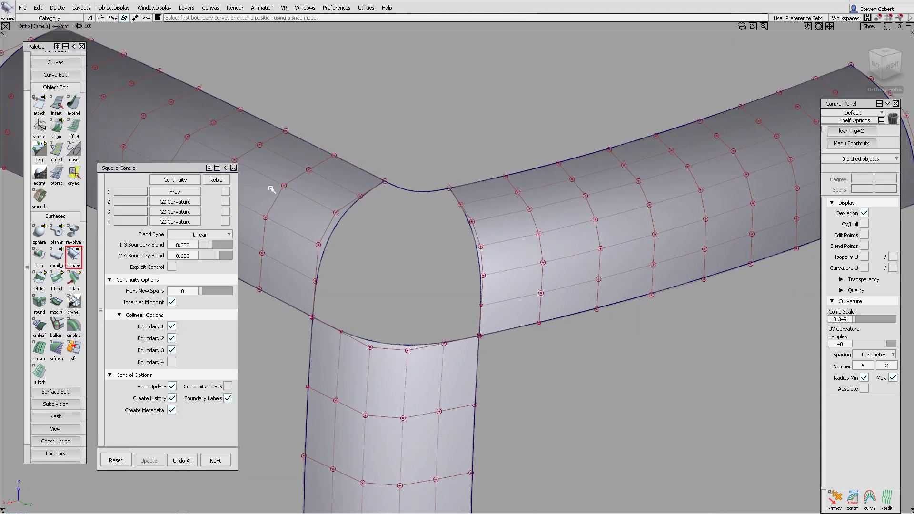
{"action": "left_click", "coordinate": [175, 192]}
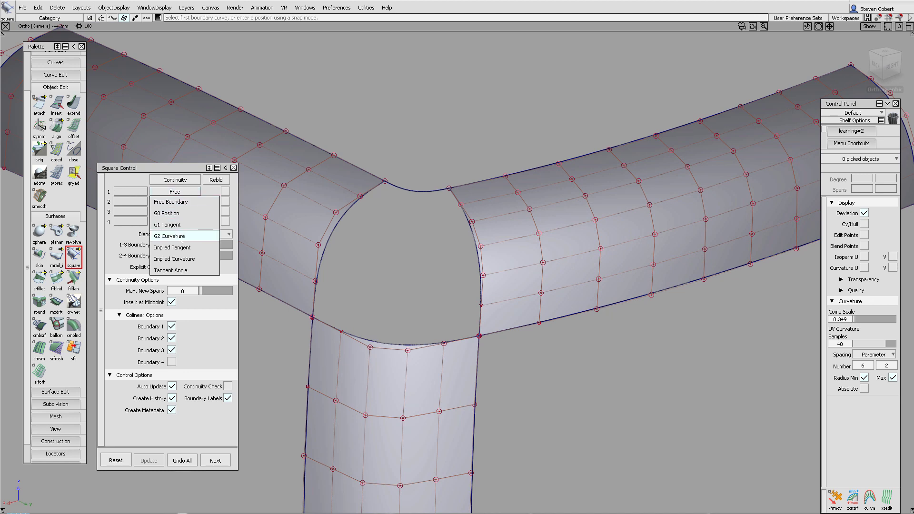
{"action": "left_click", "coordinate": [178, 236]}
{"action": "left_click", "coordinate": [182, 203]}
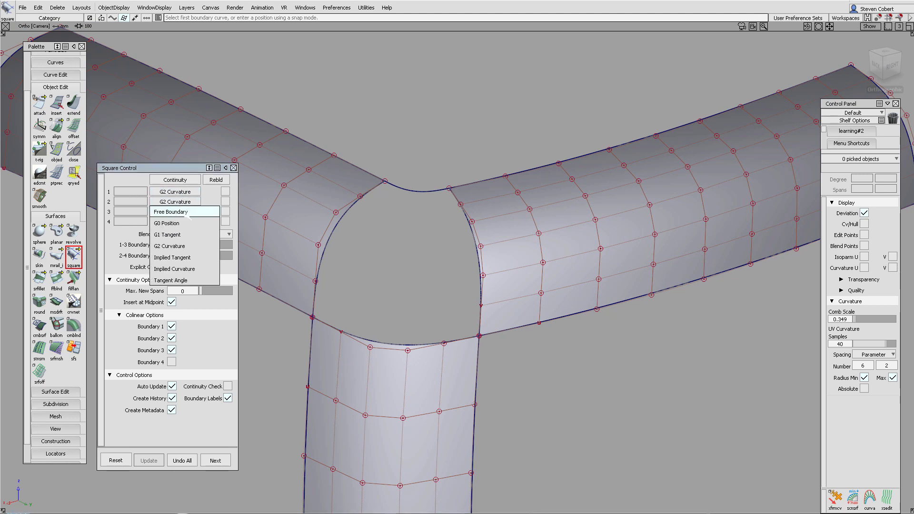
{"action": "left_click", "coordinate": [184, 215]}
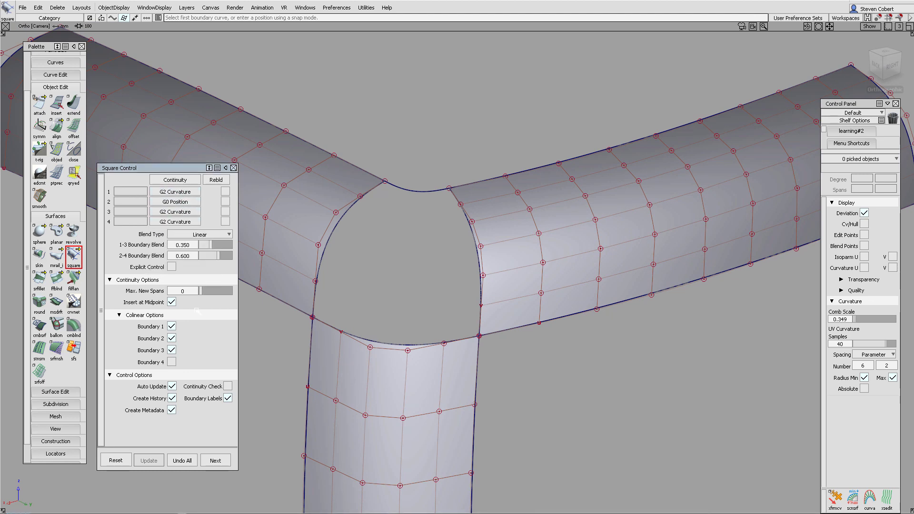
{"action": "left_click", "coordinate": [172, 338]}
{"action": "left_click", "coordinate": [171, 362]}
Step: Build the square corner surface from the left fillet edge, upper fillet curve, right fillet edge and lower fillet edge, in that order
{"action": "left_click", "coordinate": [343, 220]}
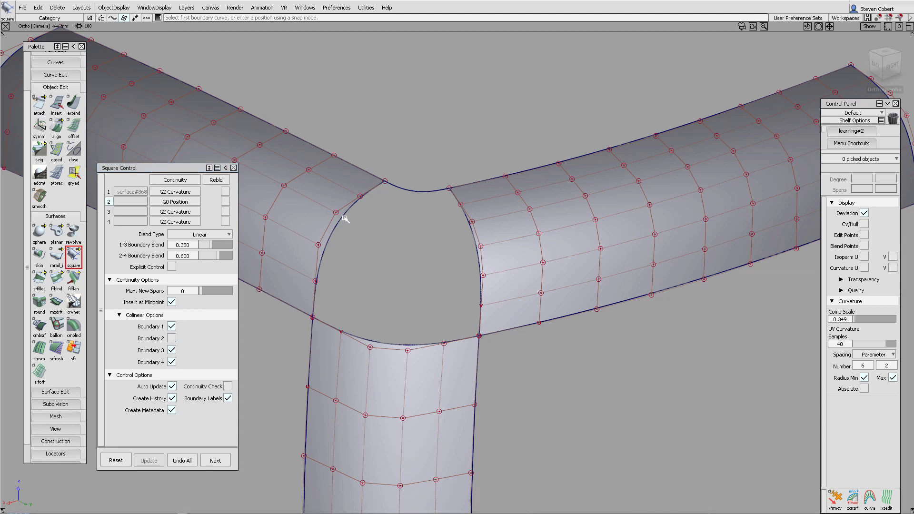
{"action": "left_click", "coordinate": [429, 192]}
{"action": "left_click", "coordinate": [474, 232]}
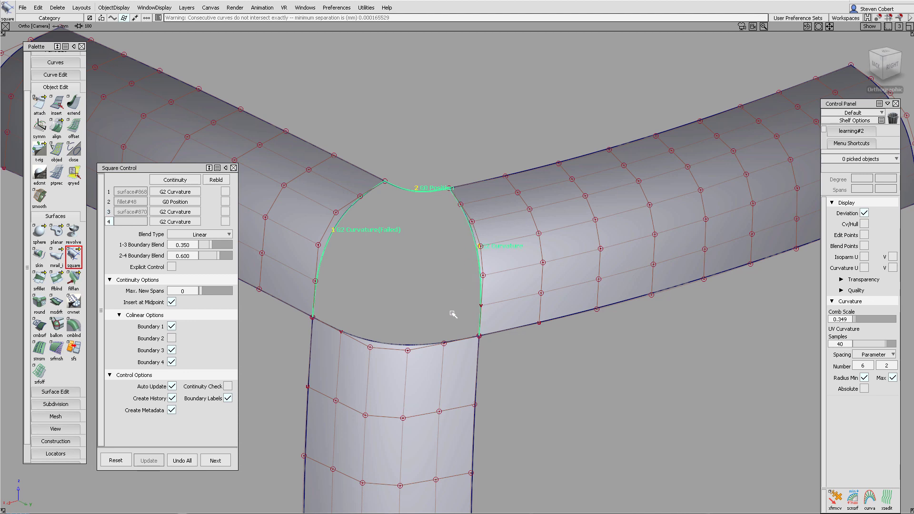
{"action": "left_click", "coordinate": [405, 344]}
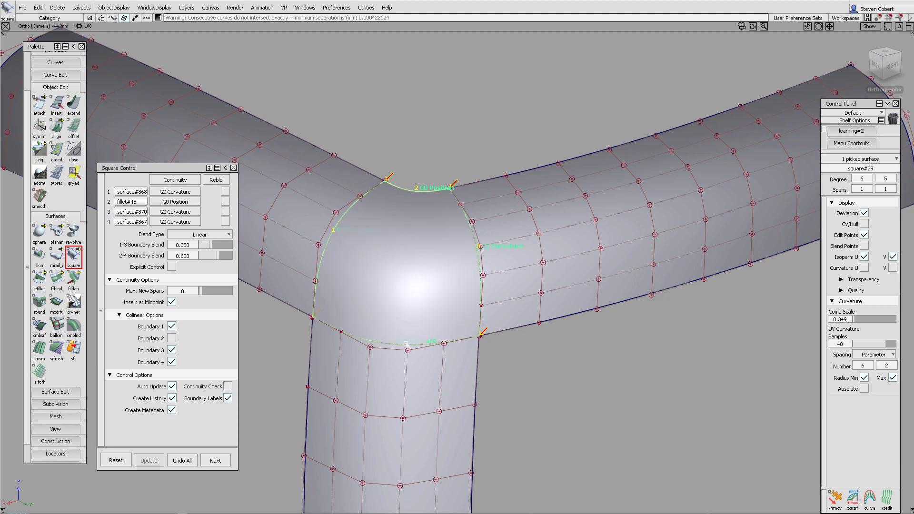
Step: Show the corner surface's CVs without shading and set its 1-3 Boundary Blend to 0.550 and 2-4 Boundary Blend to 0.250
{"action": "left_click", "coordinate": [863, 224]}
{"action": "key", "text": "alt+grave"}
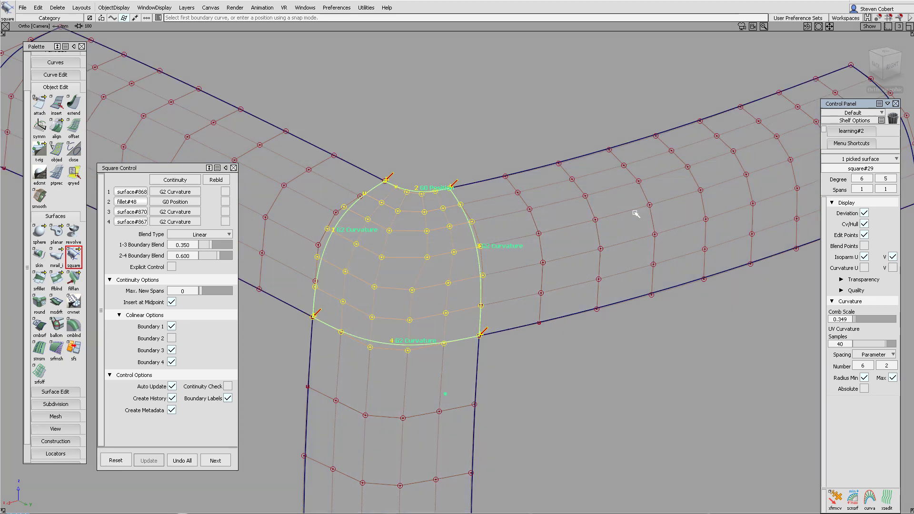
{"action": "left_click", "coordinate": [212, 244]}
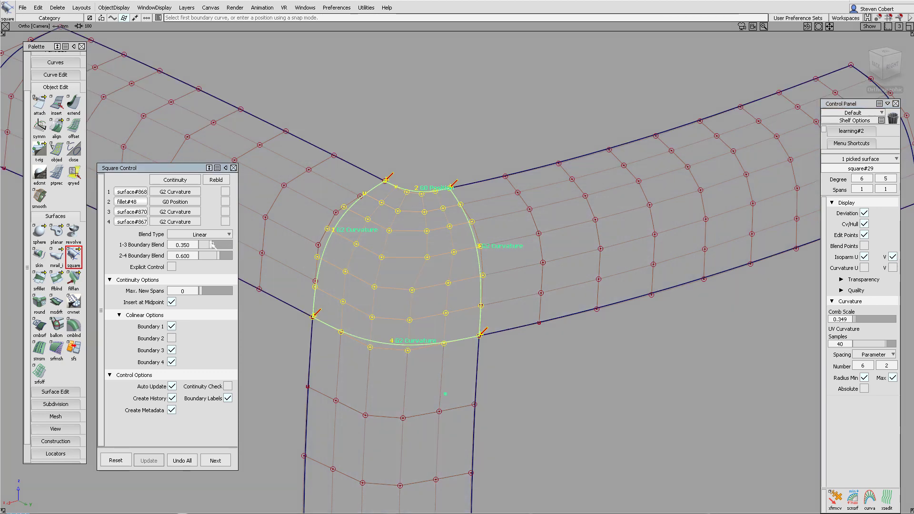
{"action": "left_click_drag", "start_coordinate": [213, 245], "coordinate": [208, 262]}
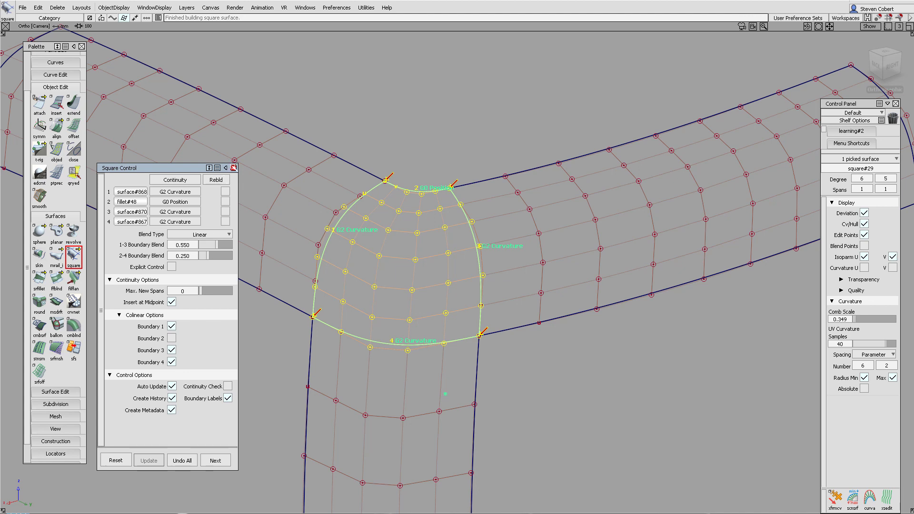
{"action": "left_click", "coordinate": [233, 167]}
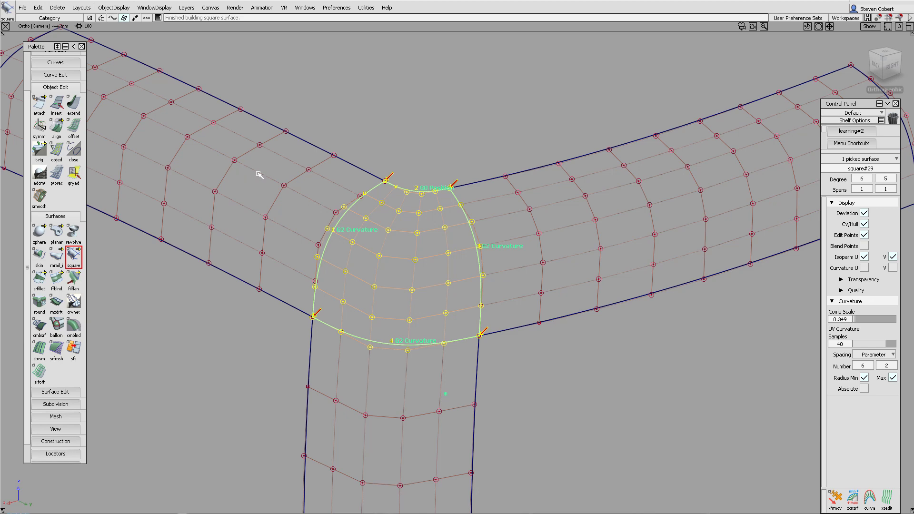
{"action": "left_click_drag", "start_coordinate": [271, 211], "coordinate": [342, 210], "text": "ctrl+shift"}
Step: Align the corner surface's lower edge to the lower fillet at G2, using edge alignment with explicit control
{"action": "middle_click_drag", "start_coordinate": [422, 229], "coordinate": [475, 179], "text": "alt+shift"}
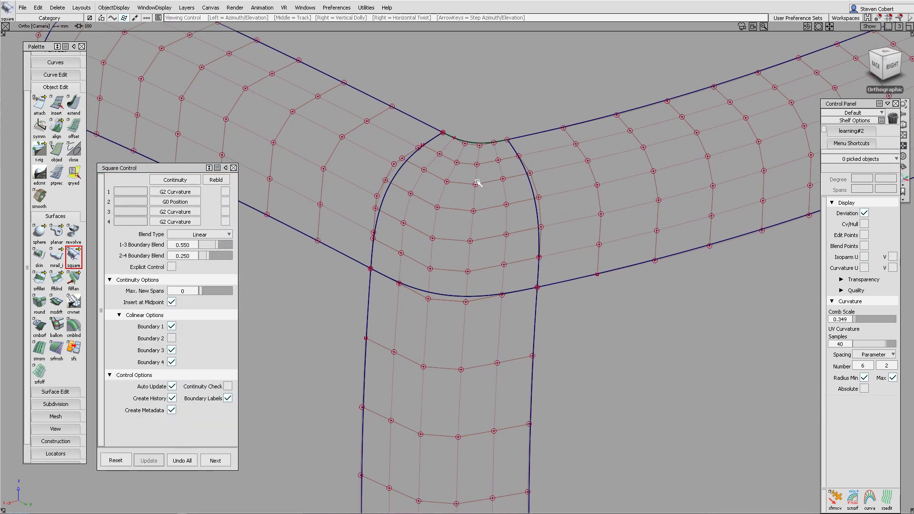
{"action": "left_click", "coordinate": [57, 127]}
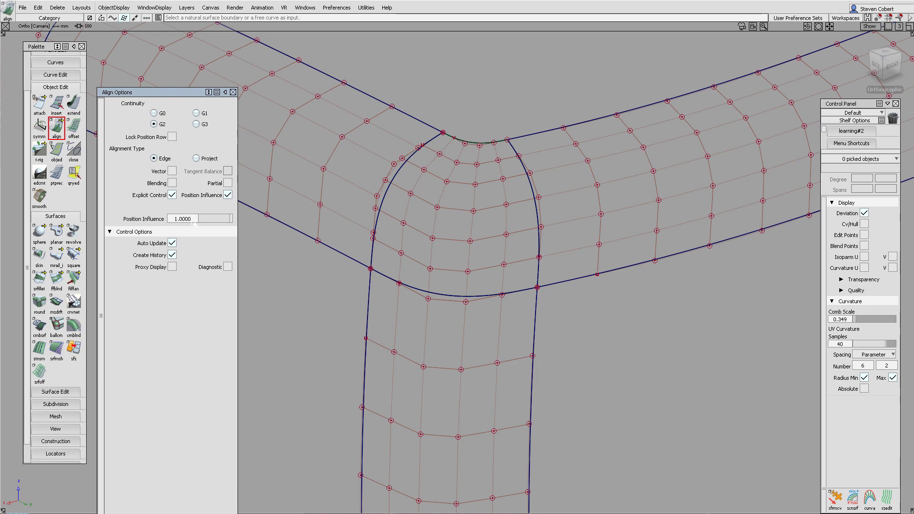
{"action": "left_click", "coordinate": [432, 283]}
{"action": "left_click", "coordinate": [422, 301]}
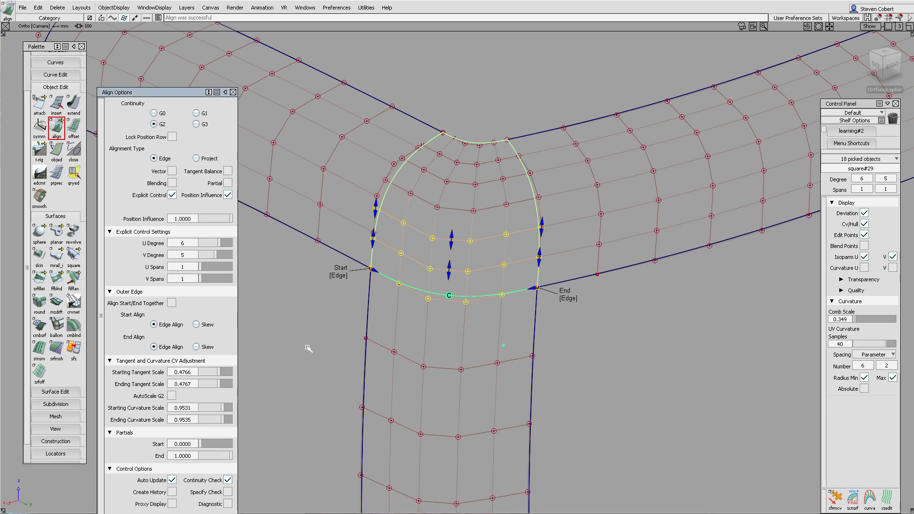
Step: Align the corner surface's left and right edges to the neighbouring edge fillets at G2
{"action": "left_click_drag", "start_coordinate": [377, 321], "coordinate": [391, 229], "text": "ctrl+shift"}
{"action": "left_click", "coordinate": [405, 190]}
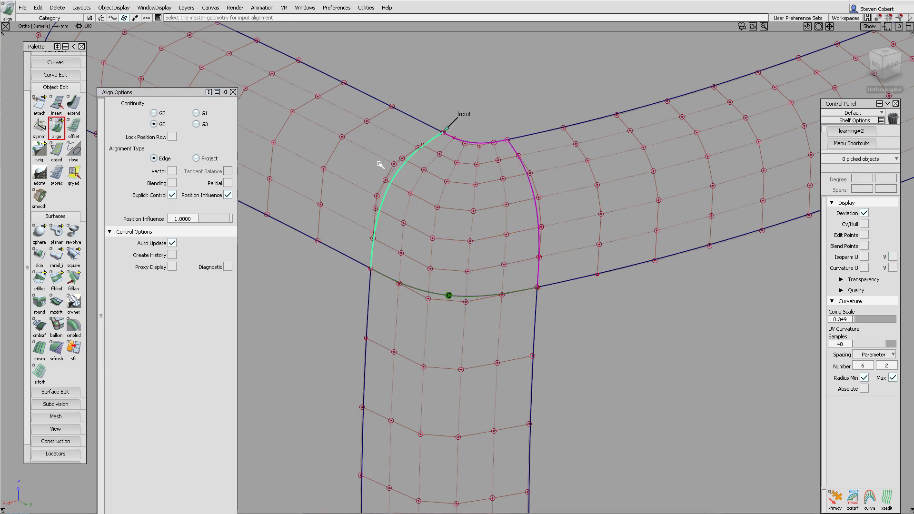
{"action": "left_click", "coordinate": [379, 157]}
{"action": "left_click_drag", "start_coordinate": [514, 218], "coordinate": [514, 173], "text": "ctrl+shift"}
{"action": "left_click", "coordinate": [530, 177]}
{"action": "left_click", "coordinate": [553, 171]}
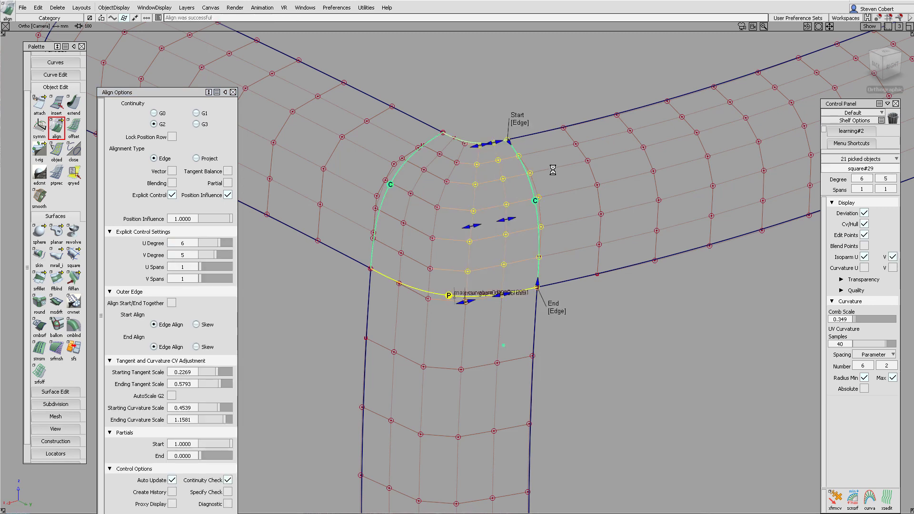
Step: Realign the corner surface's lower edge to the lower fillet, trying G1 with a Curvature continuity check and settling on G2
{"action": "left_click", "coordinate": [204, 114]}
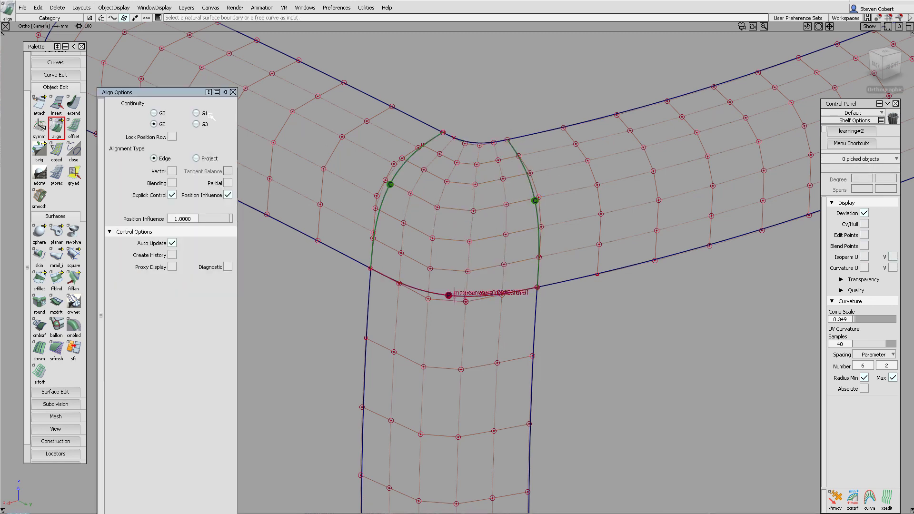
{"action": "left_click", "coordinate": [421, 270]}
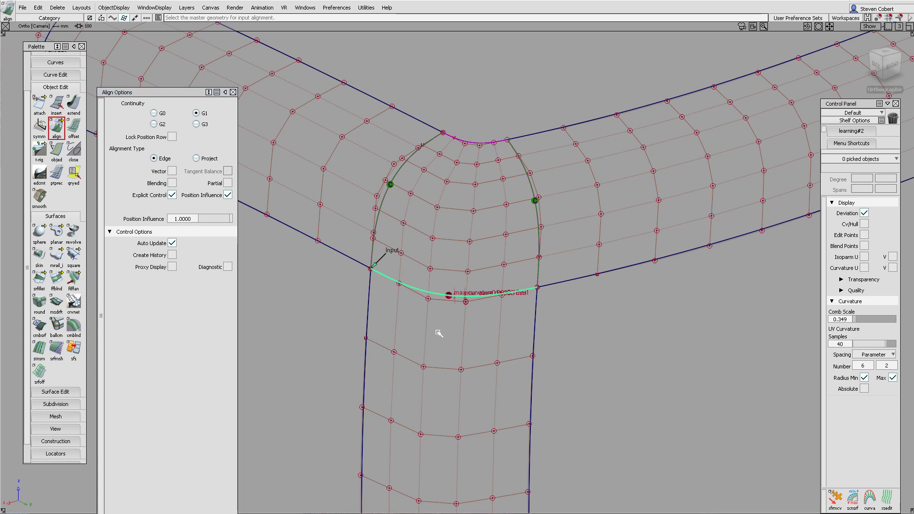
{"action": "left_click", "coordinate": [424, 324]}
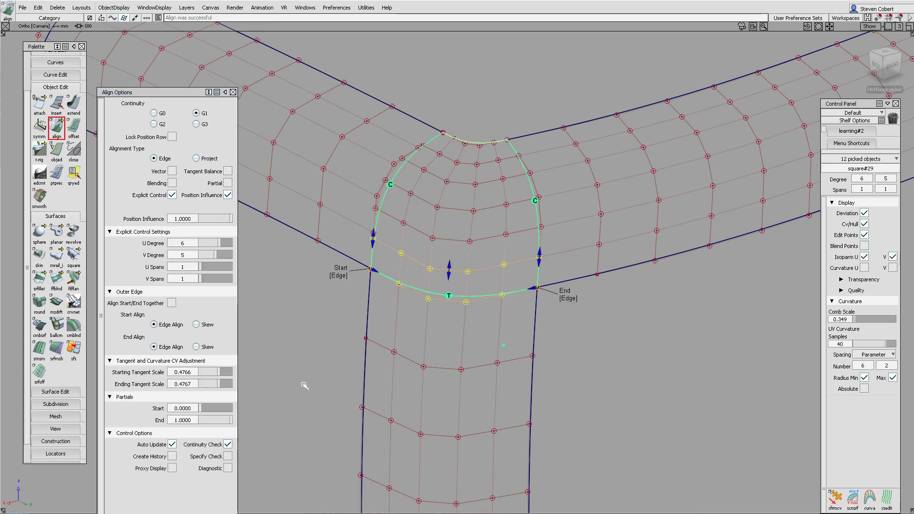
{"action": "left_click", "coordinate": [227, 456]}
{"action": "left_click", "coordinate": [218, 468]}
{"action": "left_click", "coordinate": [210, 502]}
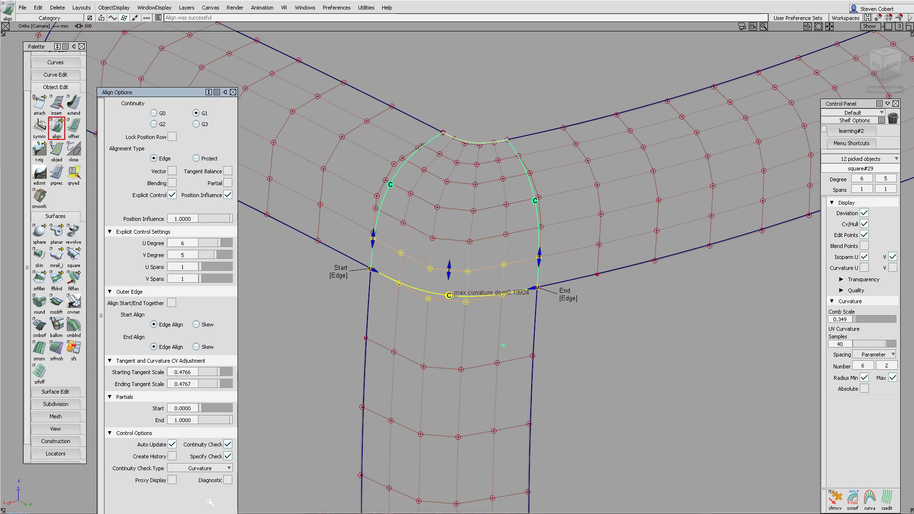
{"action": "left_click", "coordinate": [154, 124]}
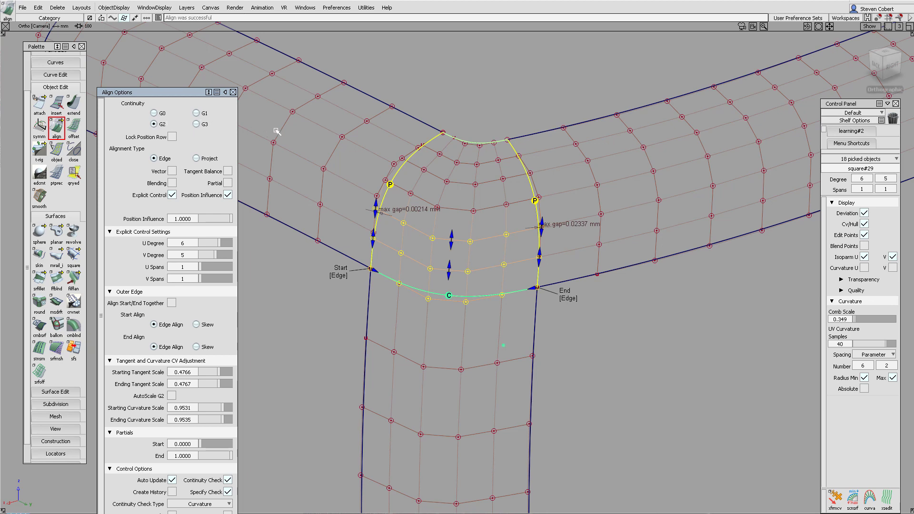
Step: Align the corner surface's left edge to the left fillet at G1, specifying Curvature as the continuity check type
{"action": "left_click", "coordinate": [320, 158]}
{"action": "left_click", "coordinate": [419, 165]}
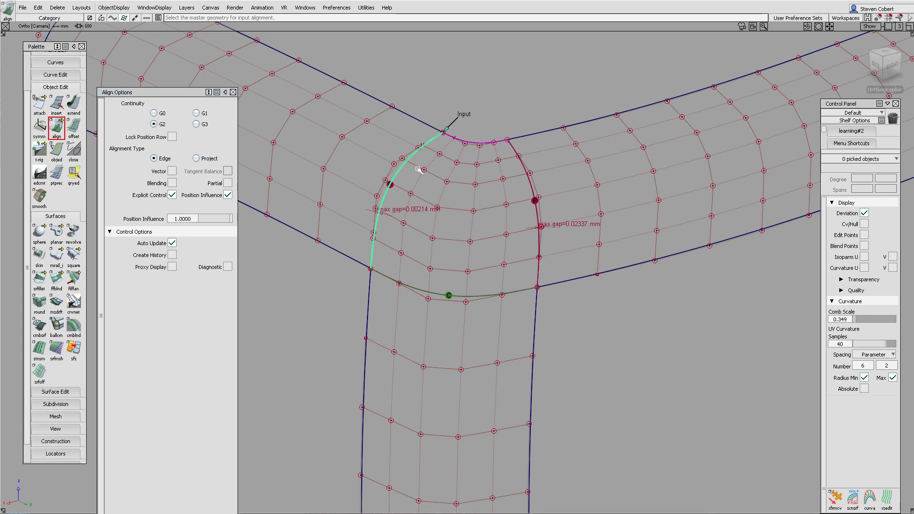
{"action": "left_click", "coordinate": [204, 114]}
{"action": "left_click", "coordinate": [374, 152]}
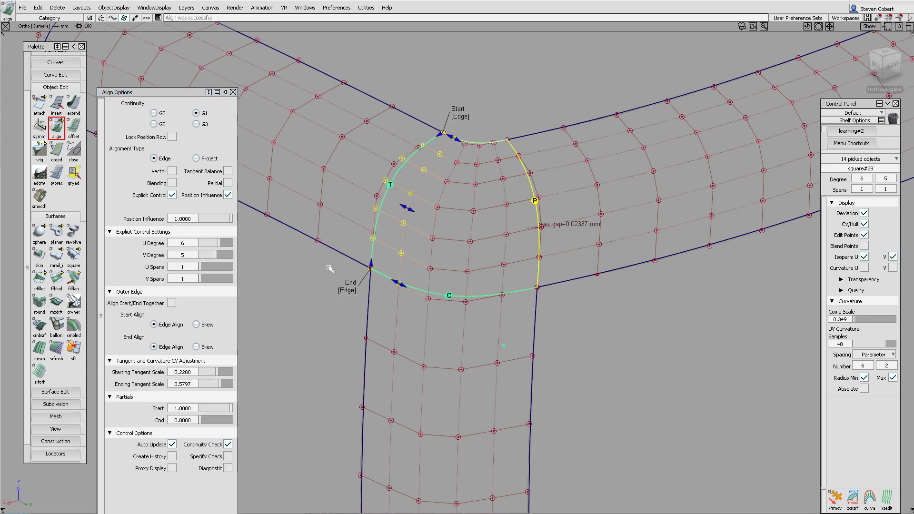
{"action": "left_click", "coordinate": [227, 456]}
{"action": "left_click", "coordinate": [221, 467]}
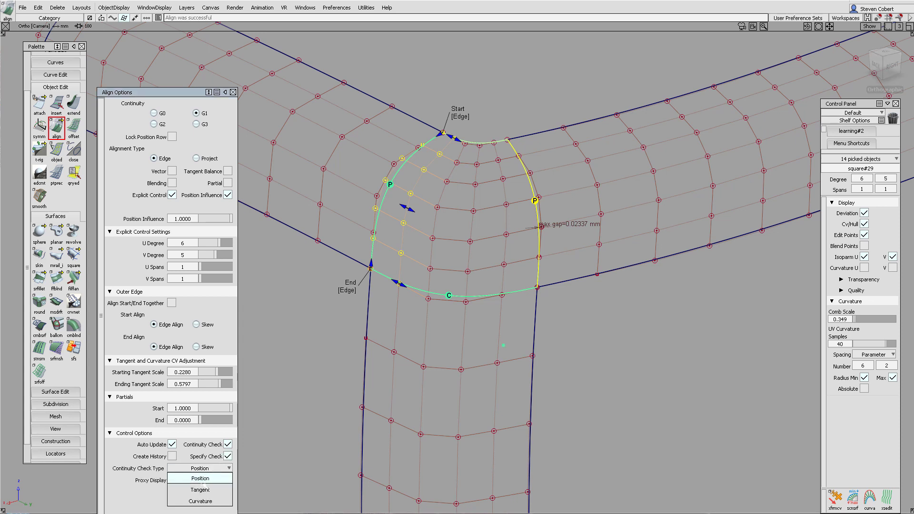
{"action": "left_click", "coordinate": [203, 500]}
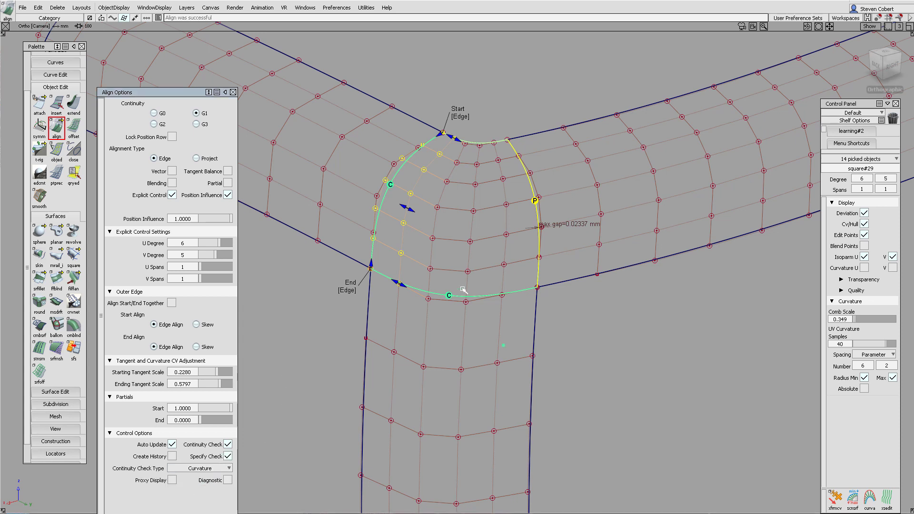
Step: Align the corner surface's right edge to the right fillet at G1, specifying Curvature as the continuity check type
{"action": "left_click", "coordinate": [517, 204]}
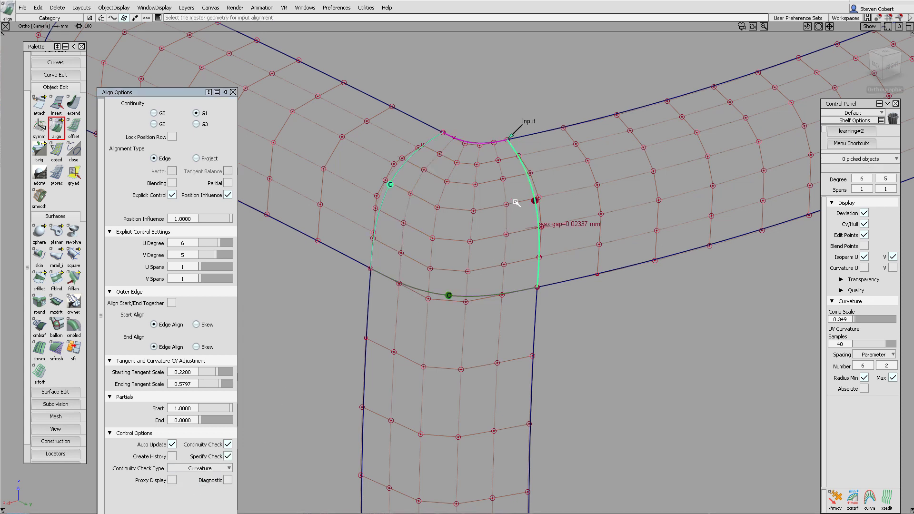
{"action": "left_click", "coordinate": [560, 195]}
{"action": "left_click", "coordinate": [228, 456]}
{"action": "left_click", "coordinate": [213, 468]}
{"action": "left_click", "coordinate": [203, 499]}
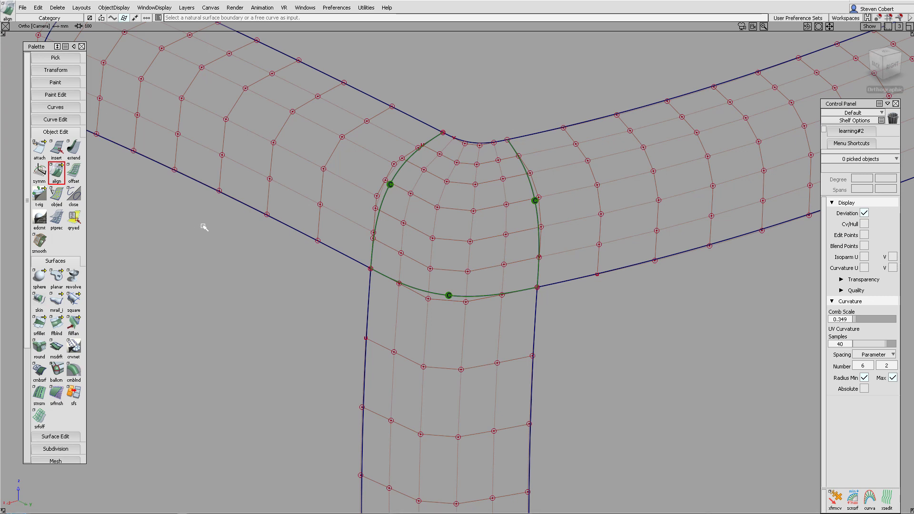
Step: Show the cube's hidden base surfaces and project-align the corner's upper edge to the top surface at G1 with a Curvature continuity check
{"action": "key", "text": "alt+v"}
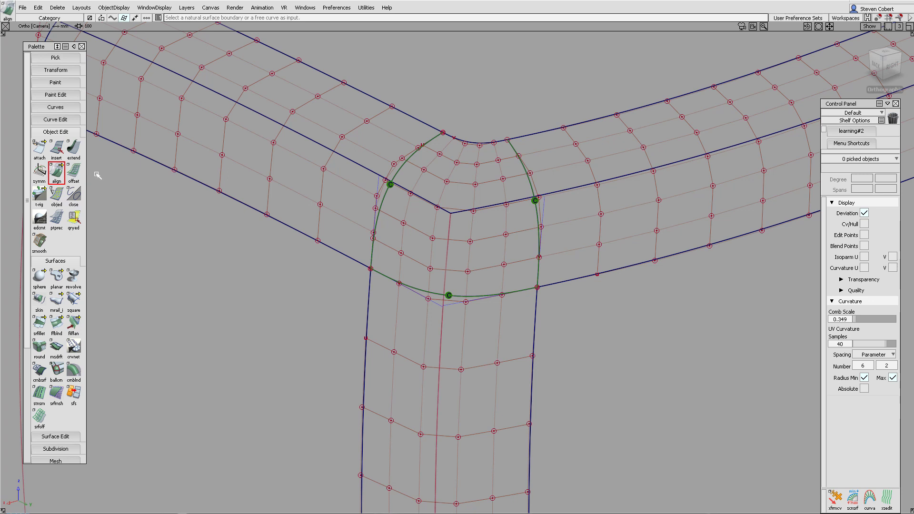
{"action": "double_click", "coordinate": [57, 171]}
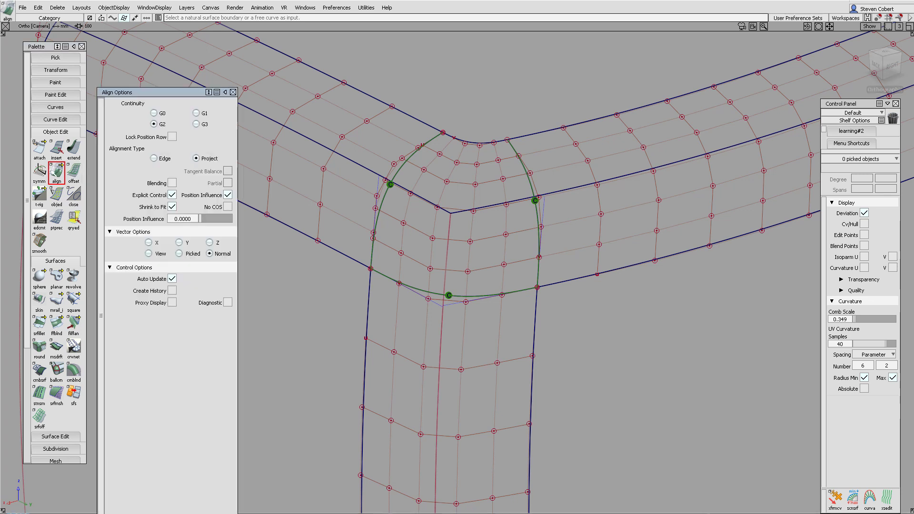
{"action": "left_click", "coordinate": [456, 141]}
{"action": "left_click", "coordinate": [499, 102]}
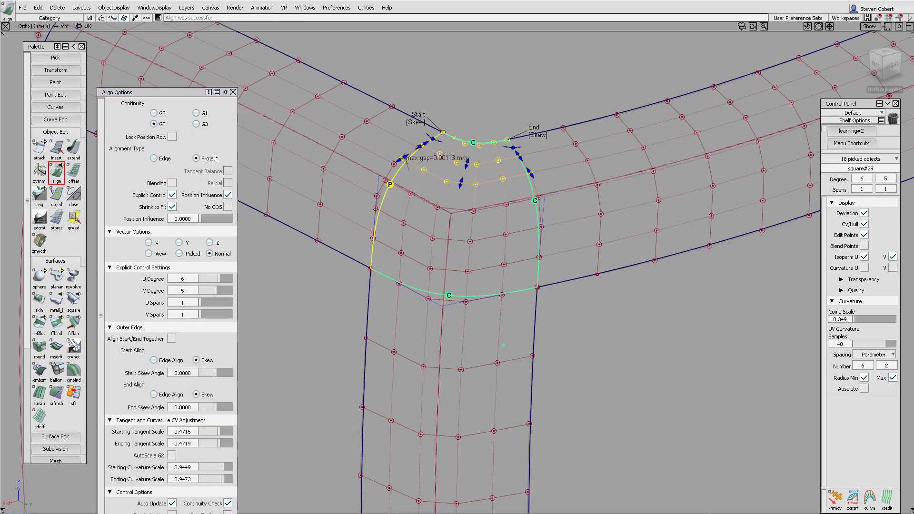
{"action": "left_click", "coordinate": [206, 114]}
{"action": "left_click_drag", "start_coordinate": [187, 92], "coordinate": [217, 40]}
{"action": "left_click", "coordinate": [257, 427]}
{"action": "left_click", "coordinate": [246, 440]}
{"action": "left_click", "coordinate": [231, 473]}
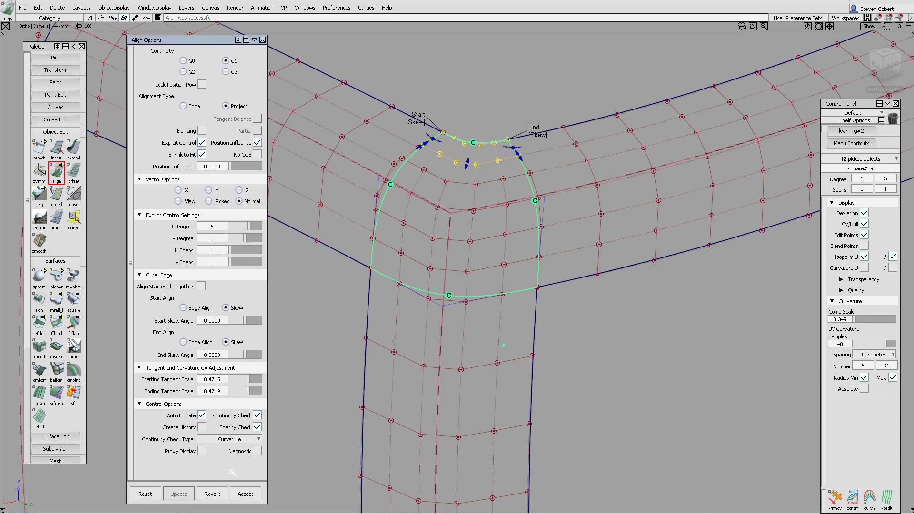
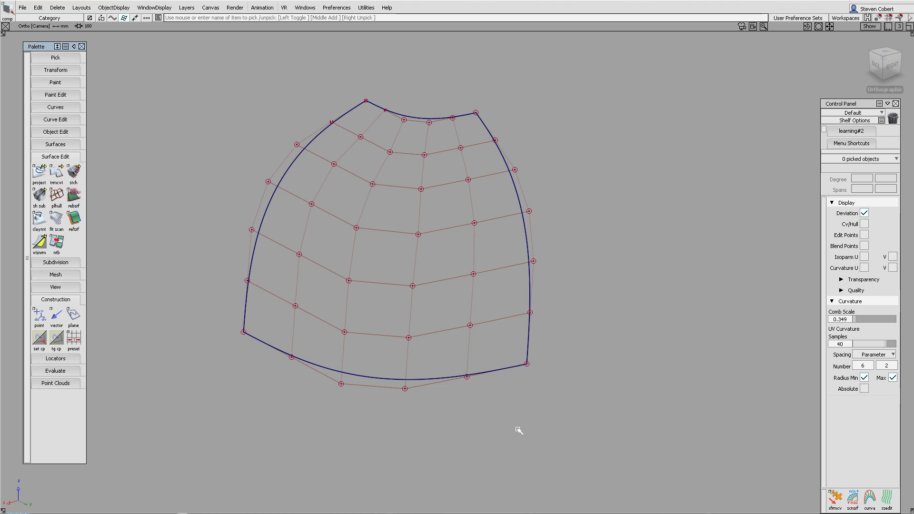
Step: Create a 3 Pt plane from CVs on the second hull row, including both end CVs, and make it the construction plane
{"action": "mouse_move", "coordinate": [349, 284]}
{"action": "left_mouse_down", "text": "alt+shift"}
{"action": "mouse_move", "coordinate": [376, 292]}
{"action": "mouse_move", "coordinate": [247, 288]}
{"action": "left_mouse_up", "text": "alt+shift"}
{"action": "mouse_move", "coordinate": [338, 225]}
{"action": "left_mouse_down", "text": "alt+shift"}
{"action": "mouse_move", "coordinate": [352, 296]}
{"action": "mouse_move", "coordinate": [310, 285]}
{"action": "mouse_move", "coordinate": [379, 291]}
{"action": "mouse_move", "coordinate": [370, 290]}
{"action": "left_mouse_up", "text": "alt+shift"}
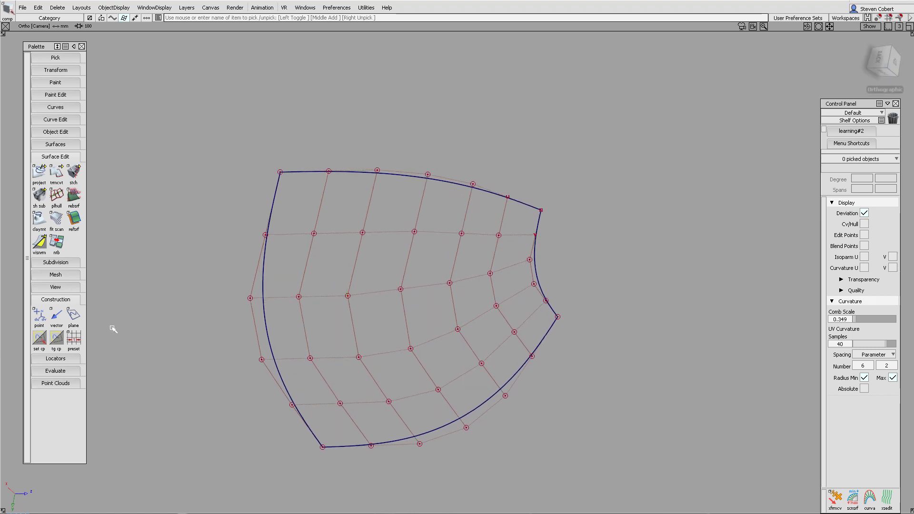
{"action": "double_click", "coordinate": [73, 315]}
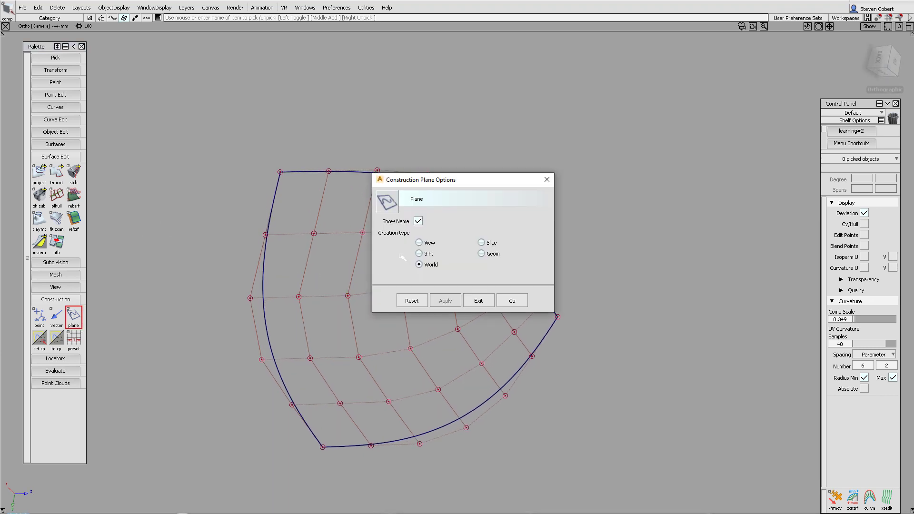
{"action": "left_click", "coordinate": [419, 253]}
{"action": "left_click", "coordinate": [512, 300]}
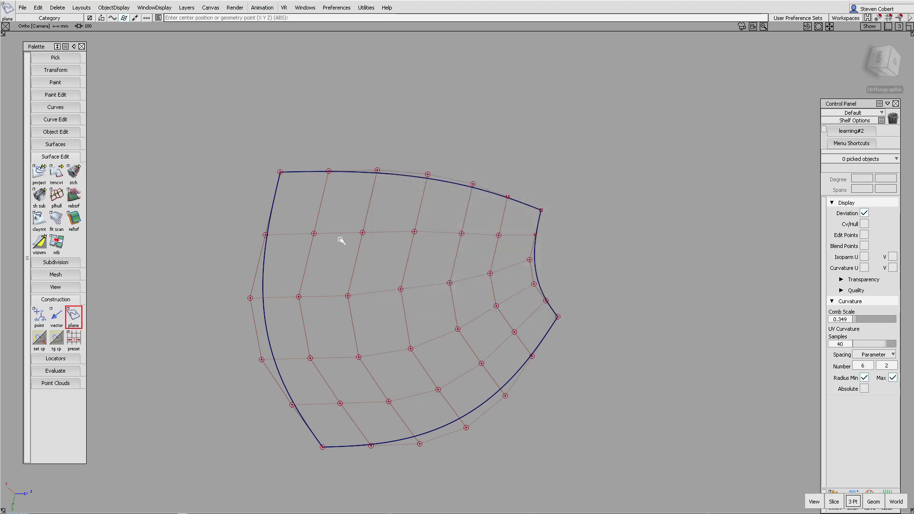
{"action": "left_click", "coordinate": [286, 234]}
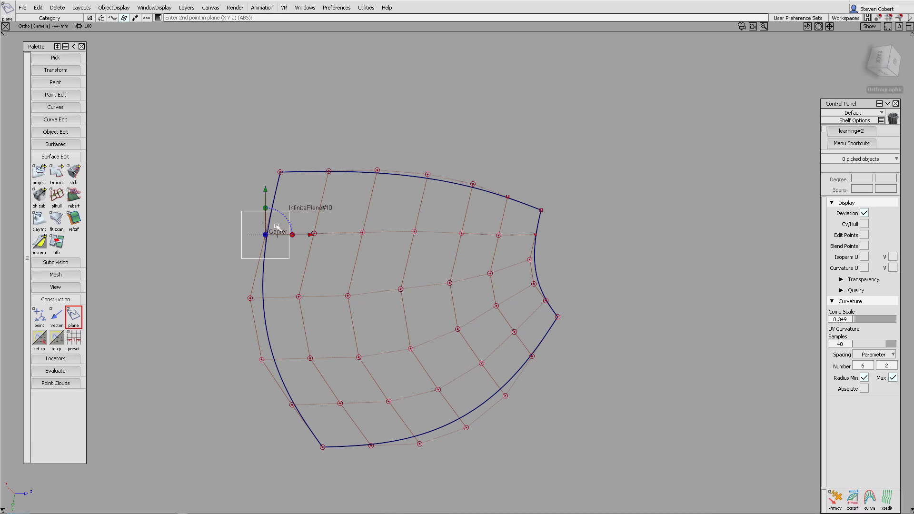
{"action": "left_click", "coordinate": [323, 244]}
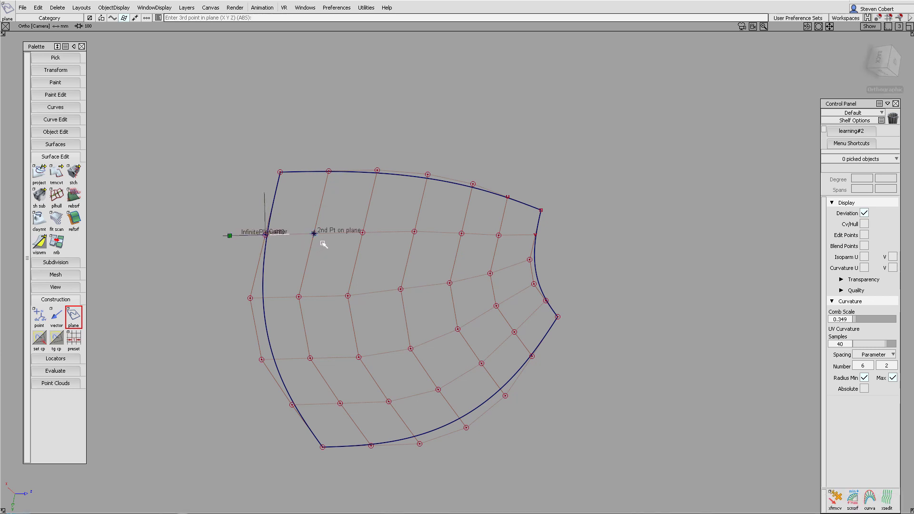
{"action": "left_click", "coordinate": [530, 229]}
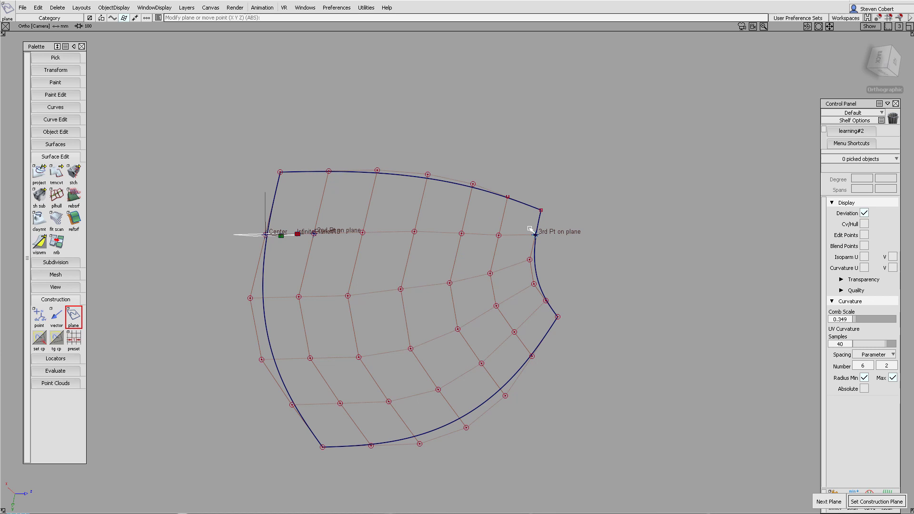
{"action": "key", "text": "space"}
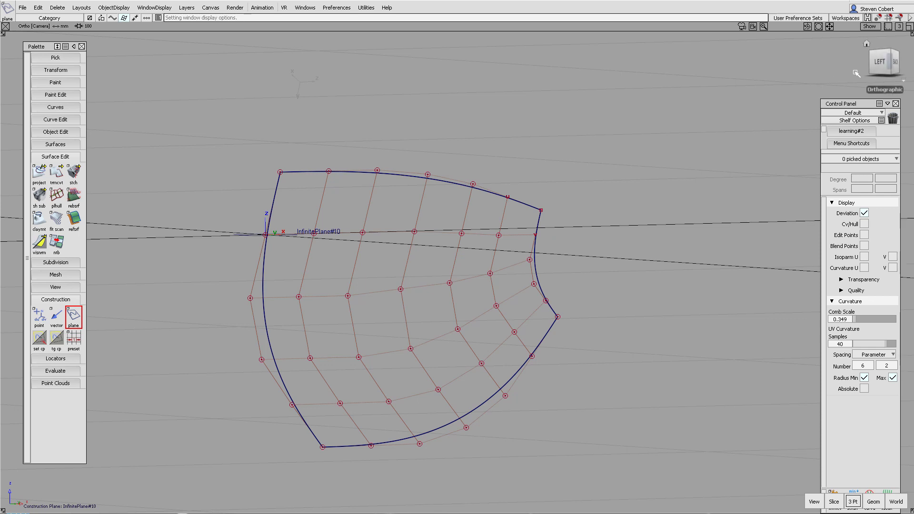
Step: Planarize the second hull row in the construction plane's Left view, using Single type, View based plane and Closest boundary projection
{"action": "left_click", "coordinate": [880, 64]}
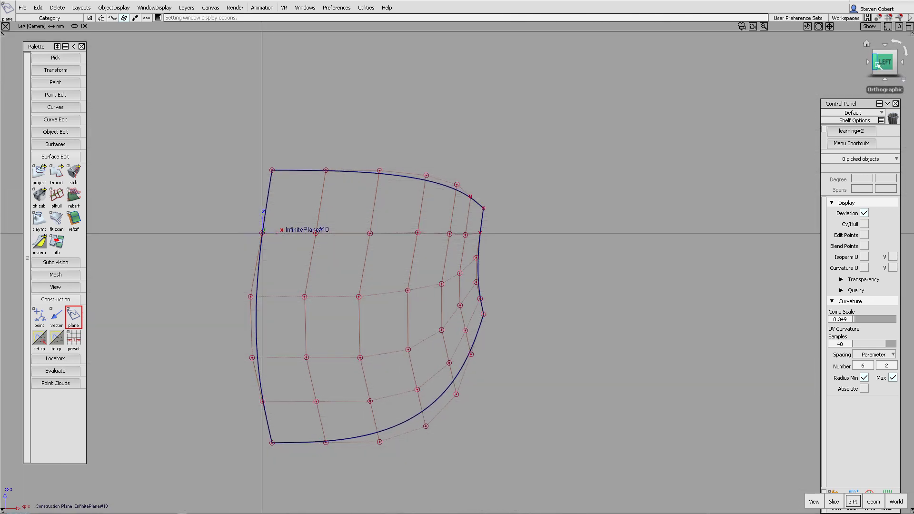
{"action": "right_click_drag", "start_coordinate": [453, 259], "coordinate": [458, 175], "text": "alt+shift"}
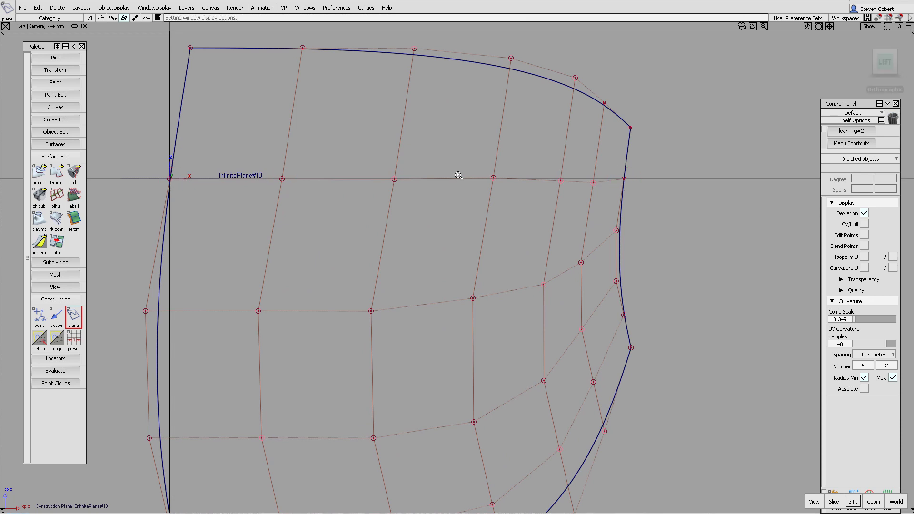
{"action": "double_click", "coordinate": [57, 195]}
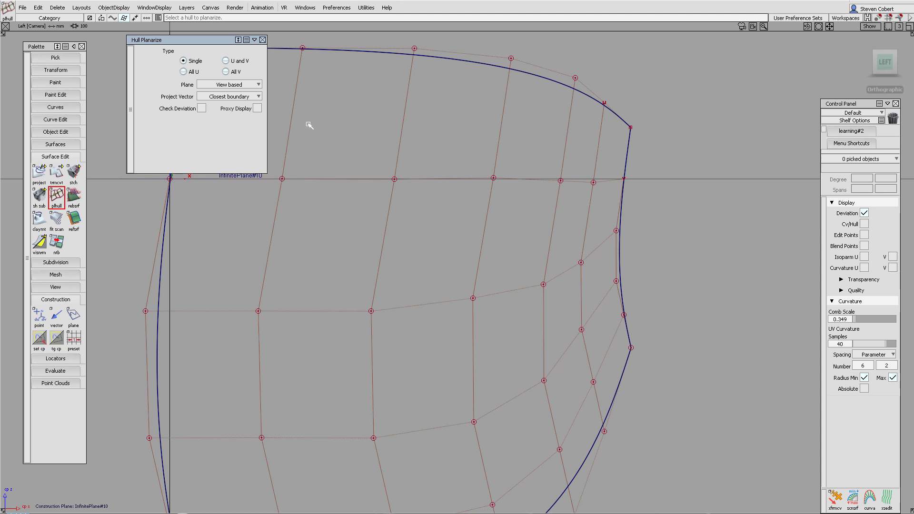
{"action": "left_click", "coordinate": [440, 179]}
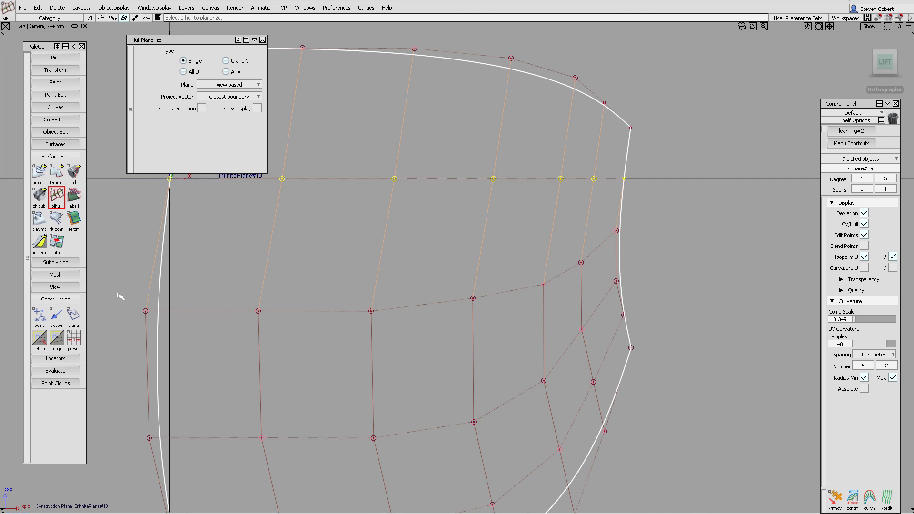
Step: Set a 3 Pt construction plane through the third hull row's first two CVs and its far end CV
{"action": "double_click", "coordinate": [76, 316]}
{"action": "left_click", "coordinate": [512, 301]}
{"action": "left_click", "coordinate": [146, 311]}
{"action": "left_click", "coordinate": [258, 311]}
{"action": "left_click", "coordinate": [616, 231]}
{"action": "key", "text": "space"}
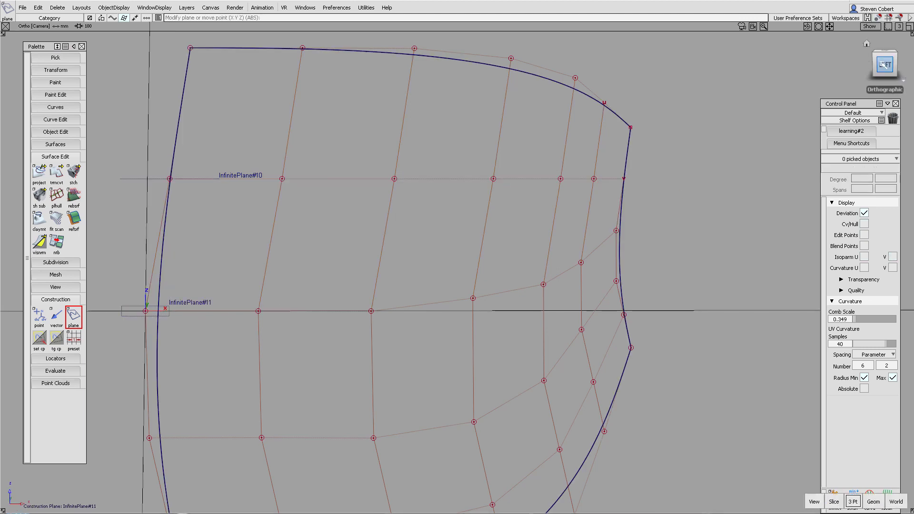
Step: Planarize the third hull row from the new construction plane's Left view
{"action": "left_click", "coordinate": [883, 65]}
{"action": "left_click", "coordinate": [58, 196]}
{"action": "left_click", "coordinate": [452, 300]}
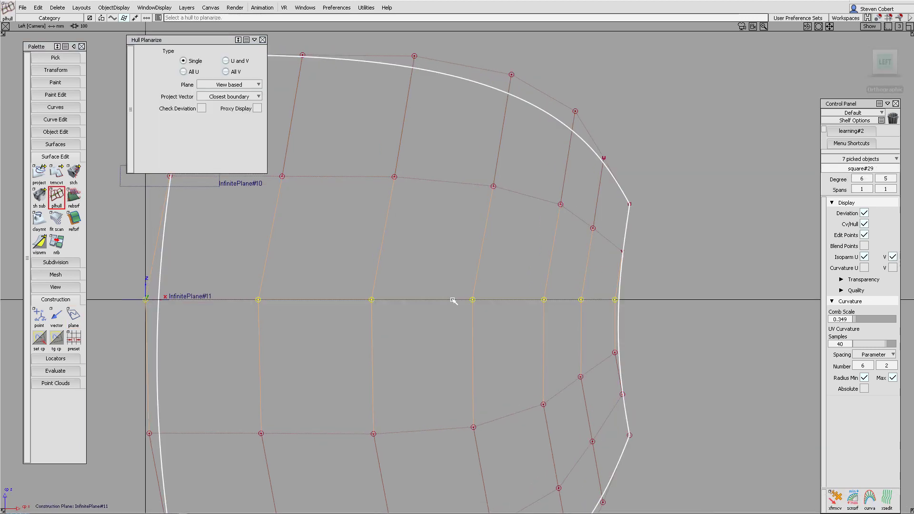
Step: Set a 3 Pt construction plane through the fourth hull row's first two CVs and its far end CV
{"action": "left_click", "coordinate": [75, 315]}
{"action": "left_click", "coordinate": [170, 417]}
{"action": "left_click", "coordinate": [273, 418]}
{"action": "left_click", "coordinate": [602, 347]}
{"action": "key", "text": "space"}
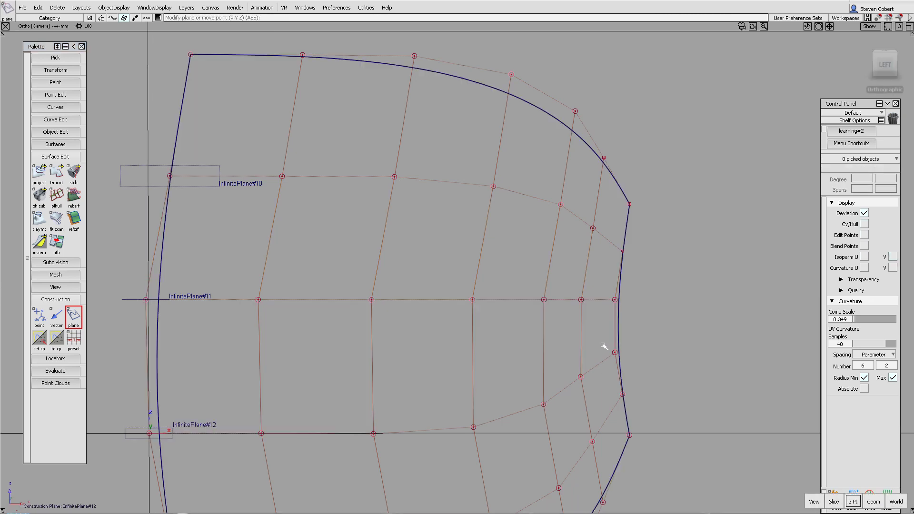
Step: Planarize the fourth hull row from its construction plane's Left view
{"action": "left_click", "coordinate": [884, 66]}
{"action": "left_click", "coordinate": [57, 196]}
{"action": "left_click", "coordinate": [420, 422]}
Step: Set a 3 Pt construction plane through the fifth hull row's first two CVs and its far end CV
{"action": "middle_click_drag", "start_coordinate": [343, 283], "coordinate": [388, 83], "text": "alt+shift"}
{"action": "left_click", "coordinate": [70, 315]}
{"action": "left_click", "coordinate": [216, 347]}
{"action": "left_click", "coordinate": [327, 347]}
{"action": "left_click", "coordinate": [668, 270]}
{"action": "key", "text": "space"}
Step: Planarize the fifth hull row from its construction plane's Left view and return to an angled view
{"action": "left_click", "coordinate": [884, 65]}
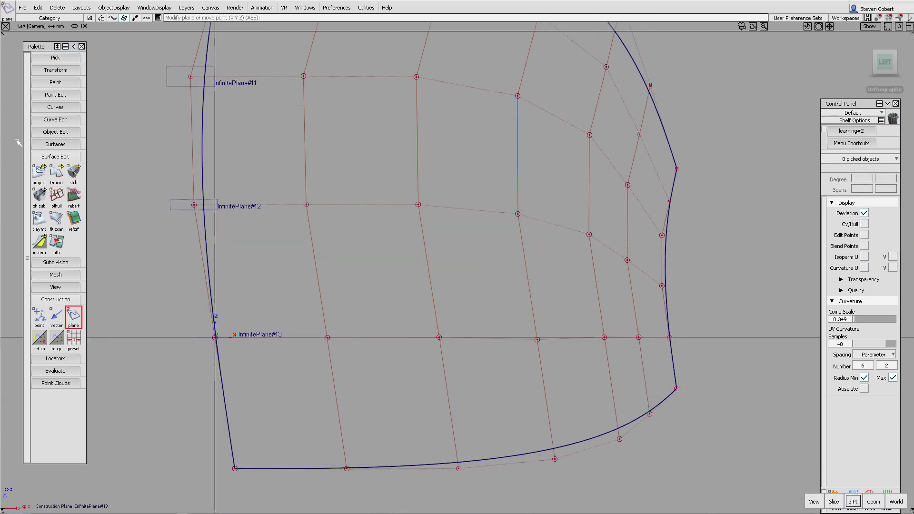
{"action": "left_click", "coordinate": [57, 196]}
{"action": "left_click", "coordinate": [465, 339]}
{"action": "mouse_move", "coordinate": [398, 280]}
{"action": "left_mouse_down", "text": "alt+shift"}
{"action": "mouse_move", "coordinate": [586, 306]}
{"action": "mouse_move", "coordinate": [424, 274]}
{"action": "mouse_move", "coordinate": [504, 358]}
{"action": "mouse_move", "coordinate": [546, 358]}
{"action": "left_mouse_up", "text": "alt+shift"}
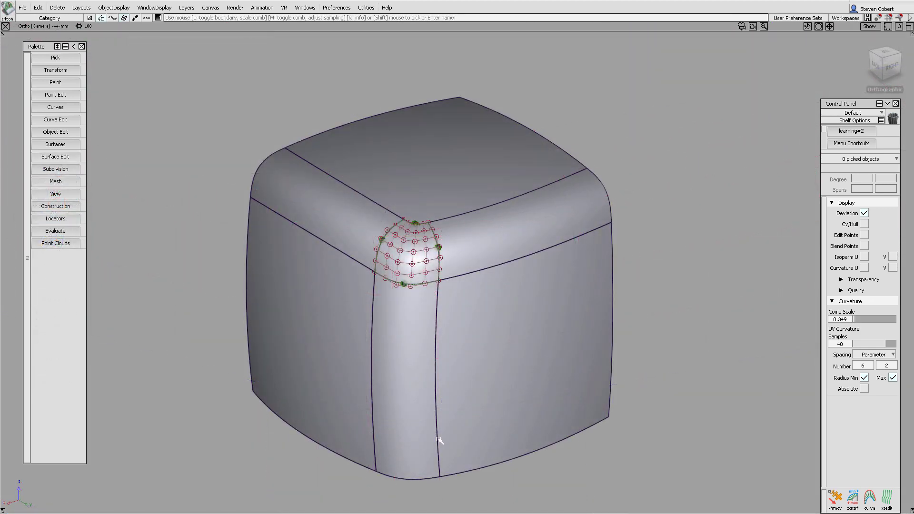
{"action": "right_click_drag", "start_coordinate": [439, 435], "coordinate": [443, 298], "text": "alt+shift"}
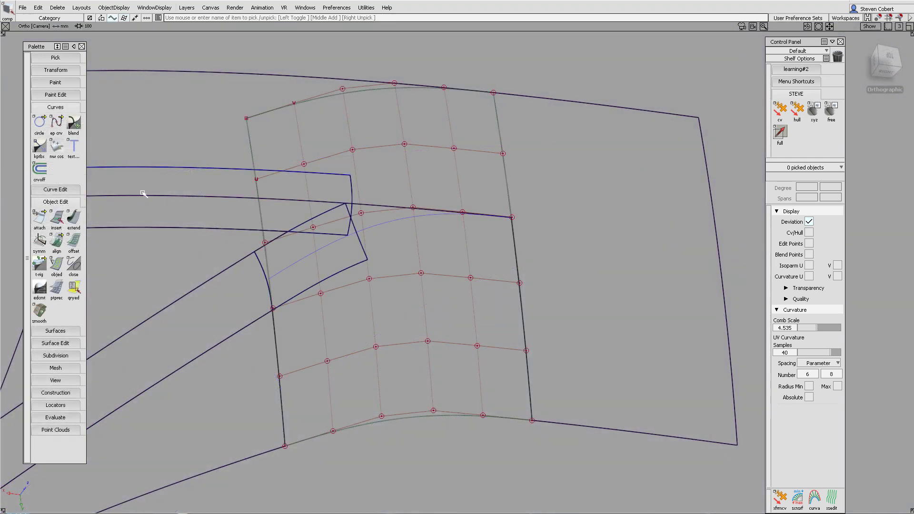
Step: Draw a degree 5 edit point curve with uniform knot spacing from the diagonal fillet's lower corner to the square corner surface's far edge
{"action": "left_click", "coordinate": [59, 121]}
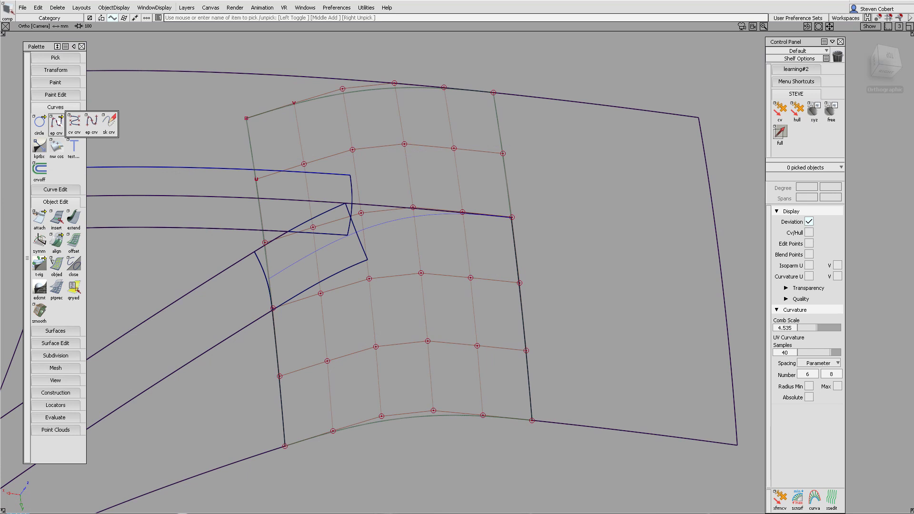
{"action": "double_click", "coordinate": [91, 121]}
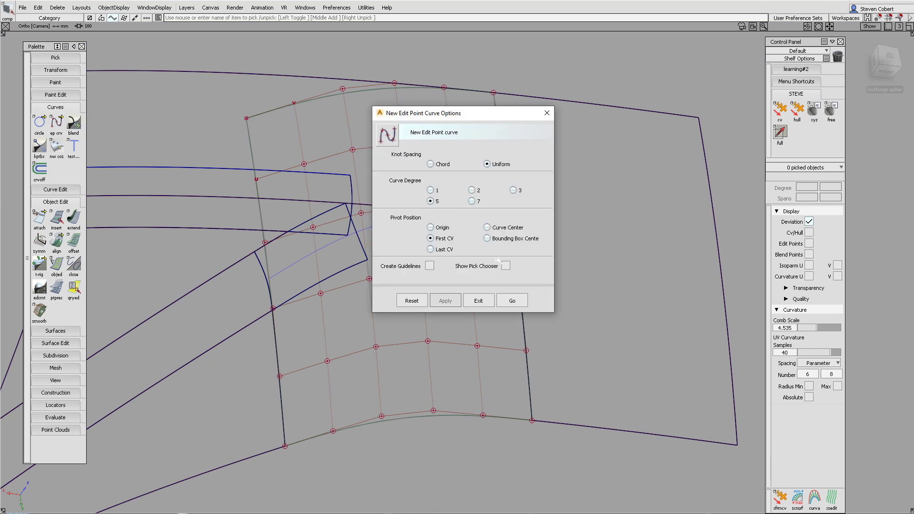
{"action": "left_click", "coordinate": [519, 304]}
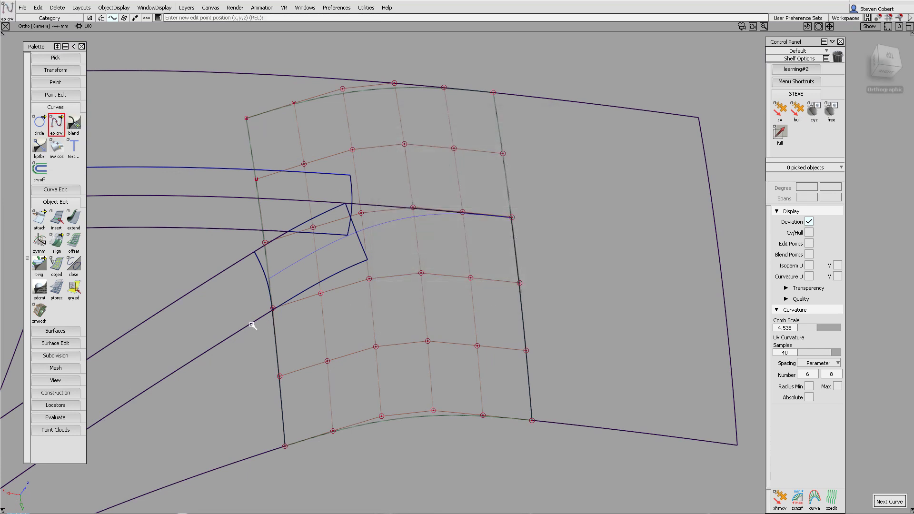
{"action": "left_click", "coordinate": [272, 310]}
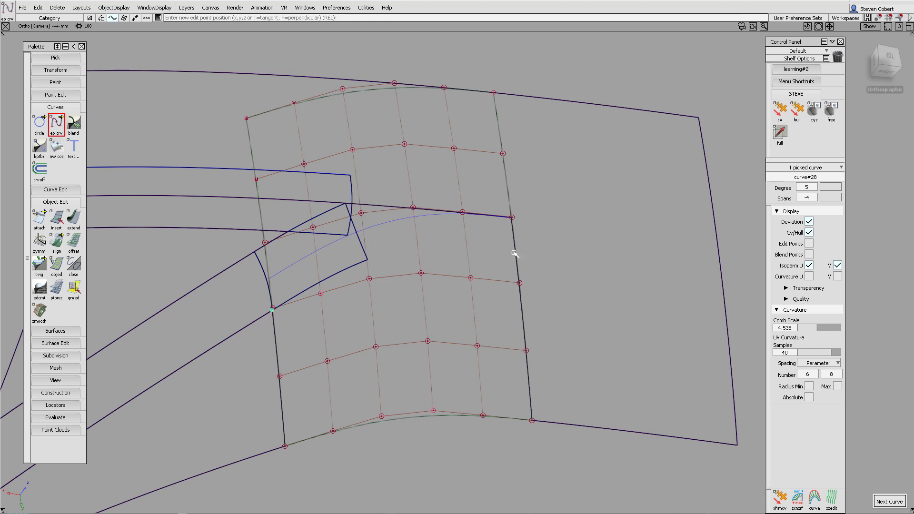
{"action": "left_click_drag", "start_coordinate": [515, 256], "coordinate": [517, 244]}
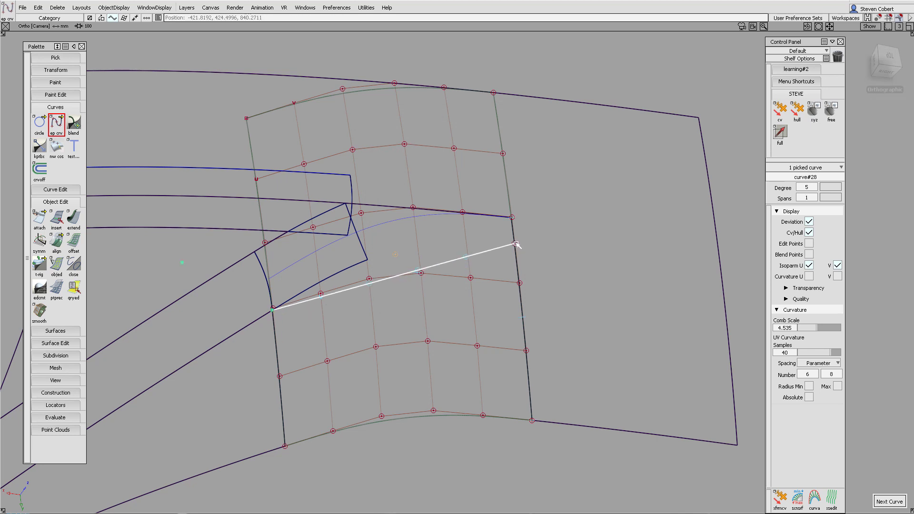
Step: Align the curve's start G2 to the diagonal fillet's lower edge, with tangent scale about 12.49 and curvature scale about 24.56
{"action": "double_click", "coordinate": [56, 241]}
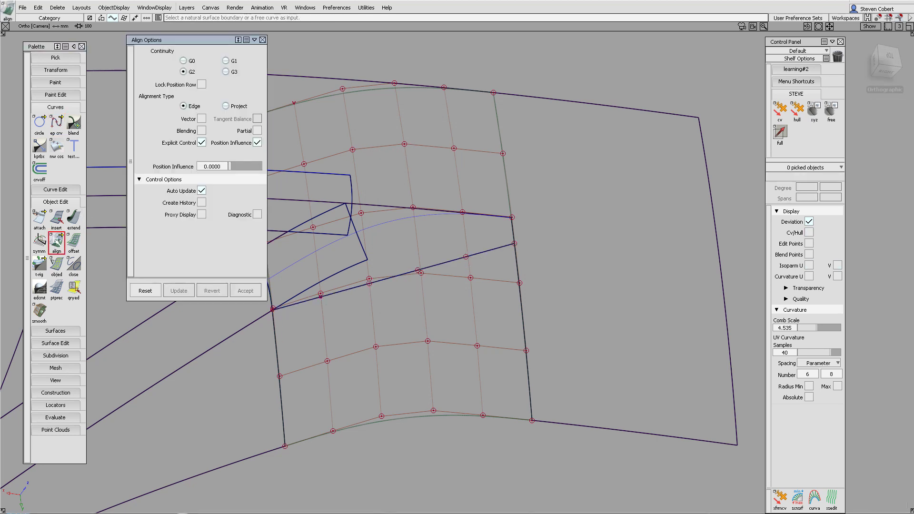
{"action": "left_click", "coordinate": [280, 307]}
{"action": "left_click", "coordinate": [263, 318]}
{"action": "left_click", "coordinate": [263, 320]}
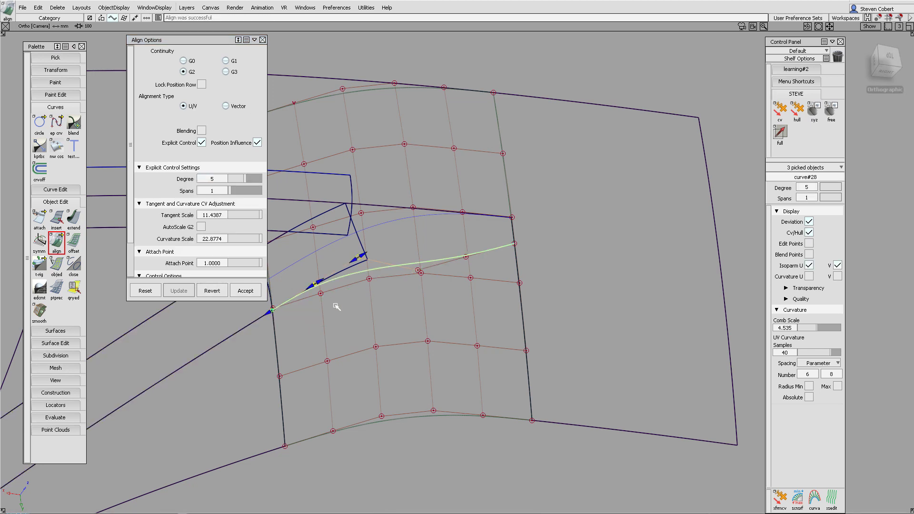
{"action": "right_click_drag", "start_coordinate": [371, 292], "coordinate": [396, 224], "text": "alt+shift"}
{"action": "middle_click_drag", "start_coordinate": [396, 224], "coordinate": [538, 226], "text": "alt+shift"}
{"action": "left_click_drag", "start_coordinate": [362, 289], "coordinate": [368, 284]}
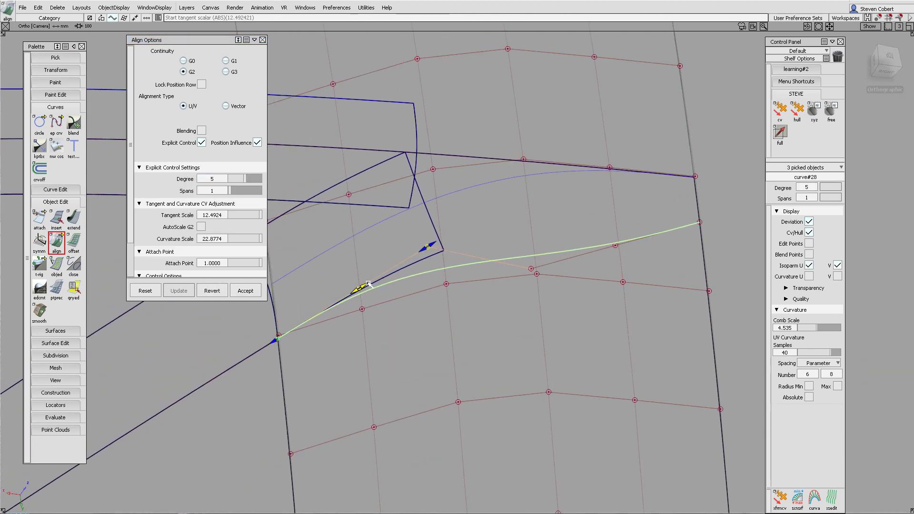
{"action": "left_click_drag", "start_coordinate": [430, 247], "coordinate": [437, 240]}
Step: Adjust the curve's far-end CVs in the Top view so the curve meets the square corner surface's far edge squarely
{"action": "key", "text": "F5"}
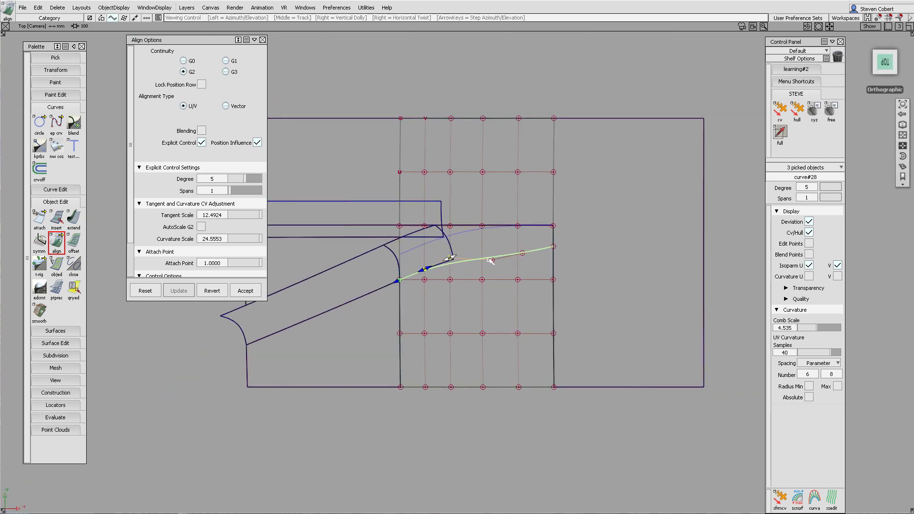
{"action": "right_click_drag", "start_coordinate": [494, 260], "coordinate": [508, 285], "text": "alt+shift"}
{"action": "left_click_drag", "start_coordinate": [508, 285], "coordinate": [471, 227], "text": "ctrl+shift"}
{"action": "left_click_drag", "start_coordinate": [605, 242], "coordinate": [587, 218]}
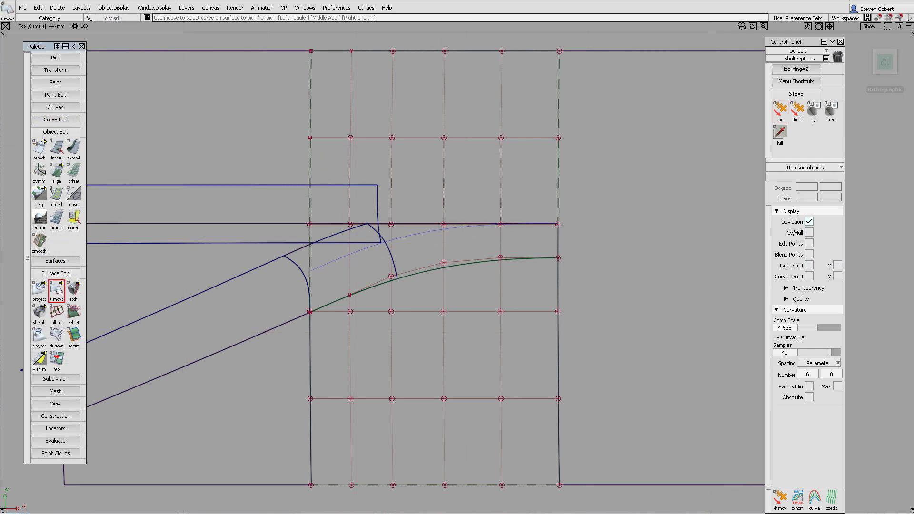
Step: Trim Convert the square corner surface along the curve projected in Z, keeping the region below it with V degree 7
{"action": "double_click", "coordinate": [57, 290]}
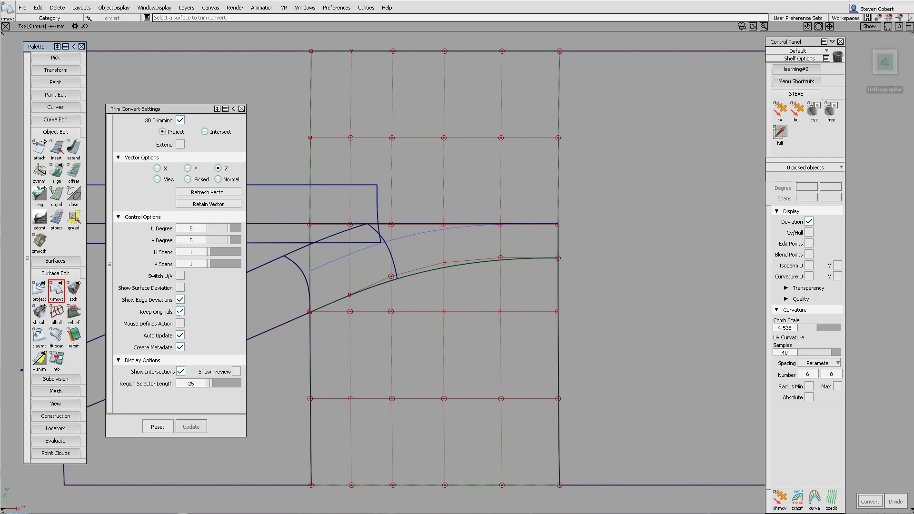
{"action": "left_click", "coordinate": [386, 304]}
{"action": "left_click", "coordinate": [413, 274]}
{"action": "left_click", "coordinate": [428, 295]}
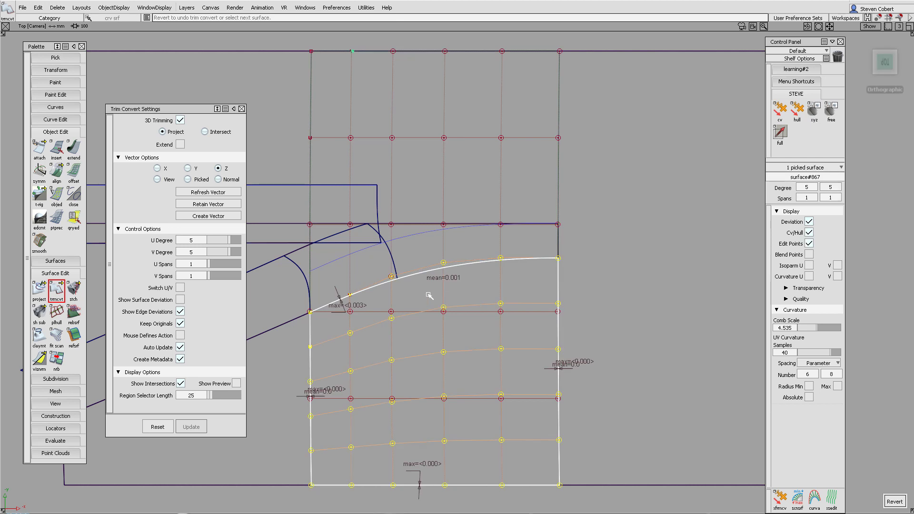
{"action": "left_click", "coordinate": [235, 253]}
{"action": "left_click_drag", "start_coordinate": [234, 253], "coordinate": [239, 254]}
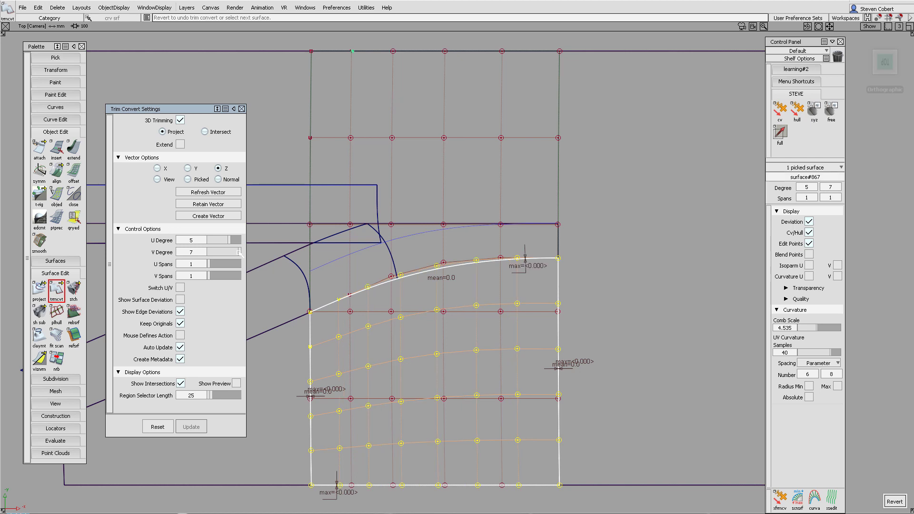
{"action": "left_click", "coordinate": [242, 109]}
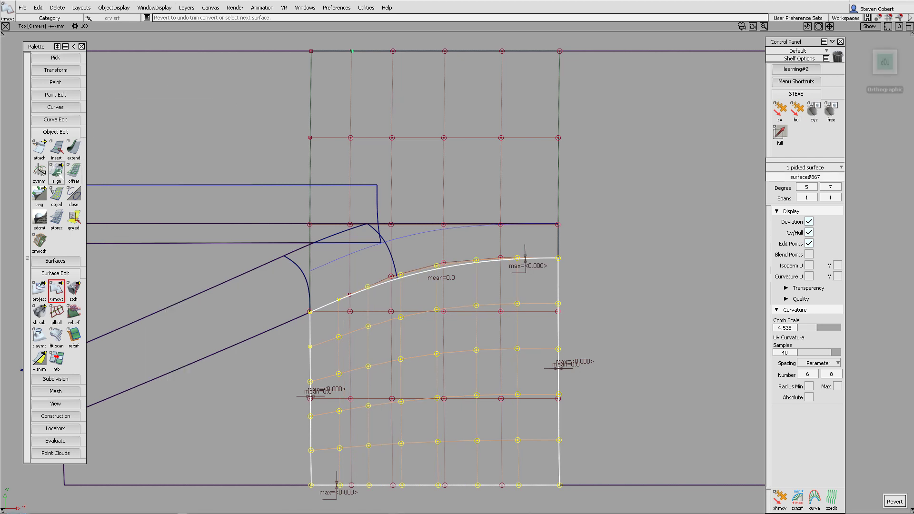
Step: Align the converted surface's edge nearest the fillets with G1 continuity to the adjacent draft surface's trim edge, with history
{"action": "double_click", "coordinate": [58, 174]}
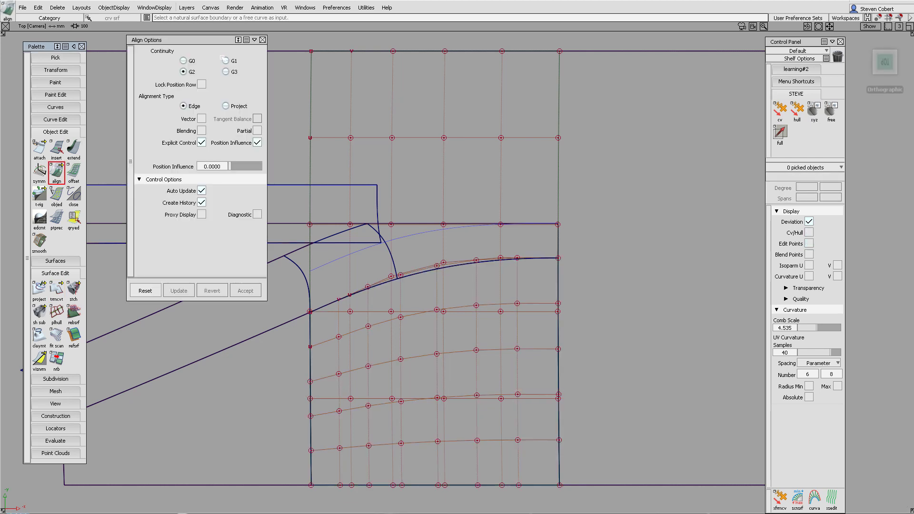
{"action": "left_click", "coordinate": [226, 60]}
{"action": "left_click", "coordinate": [318, 343]}
{"action": "left_click", "coordinate": [310, 355]}
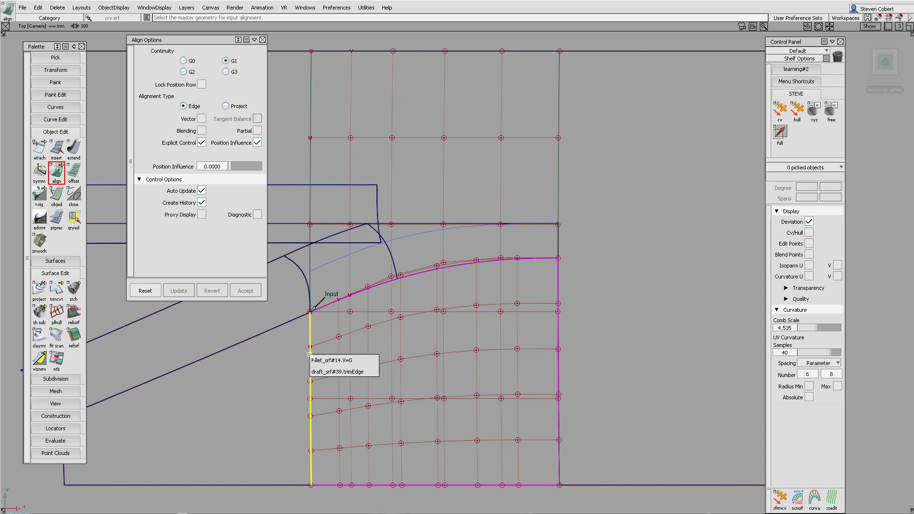
{"action": "left_click", "coordinate": [333, 371]}
{"action": "left_click", "coordinate": [295, 296]}
Step: Measure the surface-to-surface deviation between the converted surface and the original square surface, and delete the measurement
{"action": "left_click", "coordinate": [56, 429]}
{"action": "left_click", "coordinate": [39, 438]}
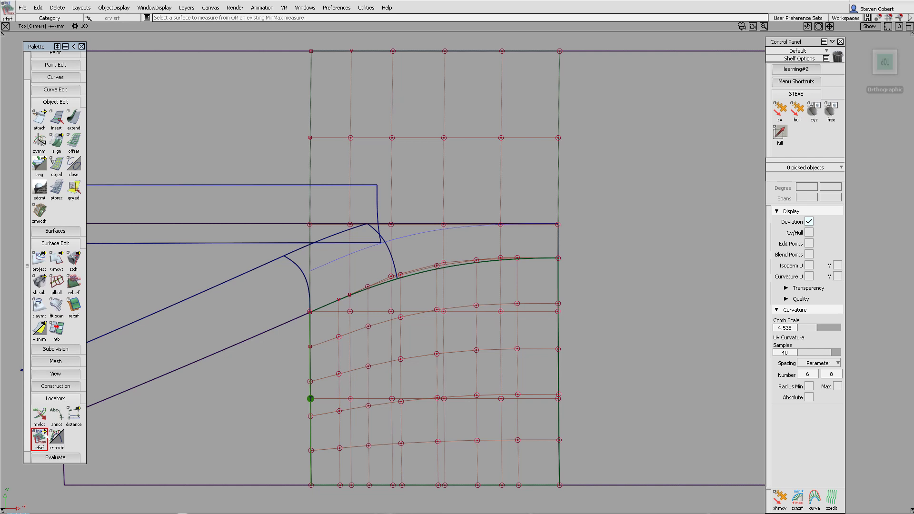
{"action": "left_click", "coordinate": [360, 329]}
{"action": "left_click", "coordinate": [353, 357]}
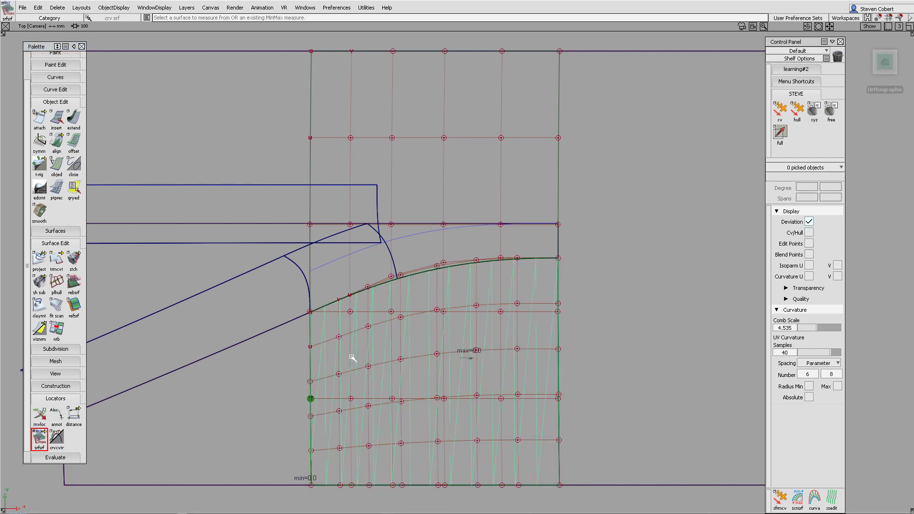
{"action": "key", "text": "Delete"}
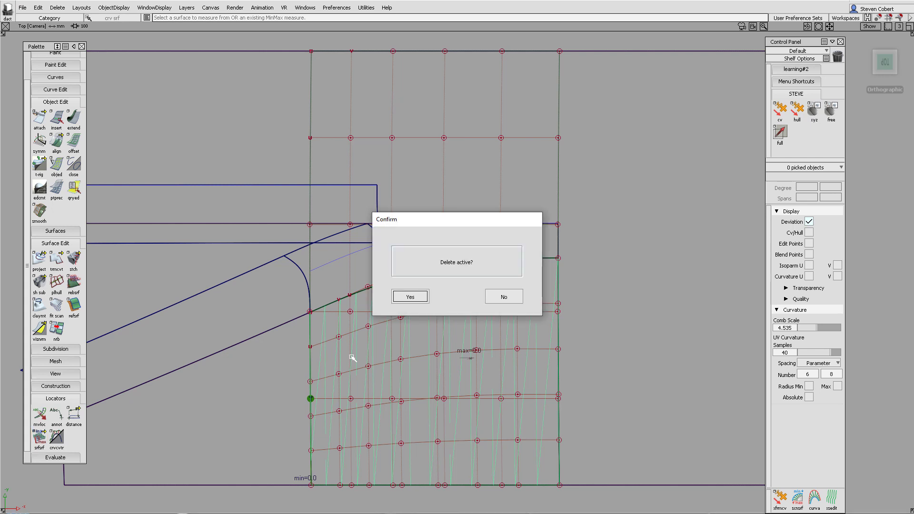
{"action": "left_click", "coordinate": [410, 297]}
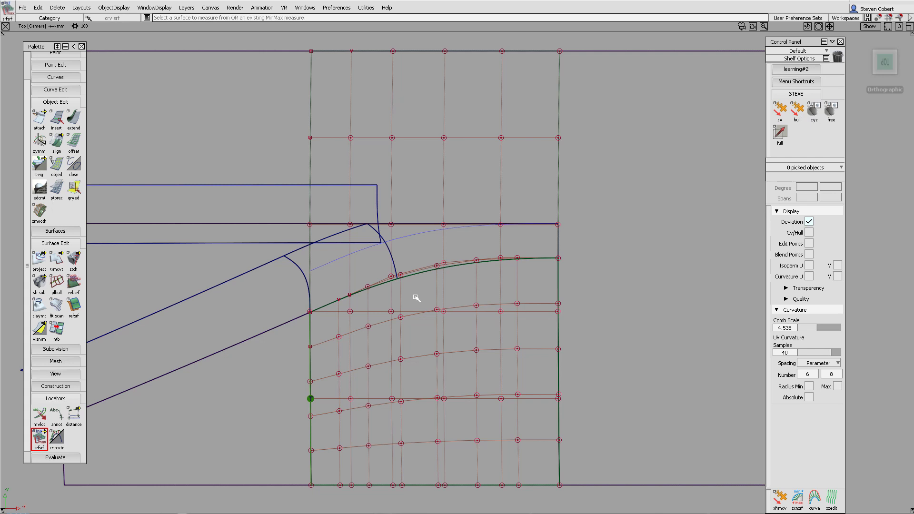
Step: Try to trim the original square surface along the aligned curve using normal projection
{"action": "left_click", "coordinate": [56, 260]}
{"action": "double_click", "coordinate": [56, 261]}
{"action": "left_click", "coordinate": [176, 133]}
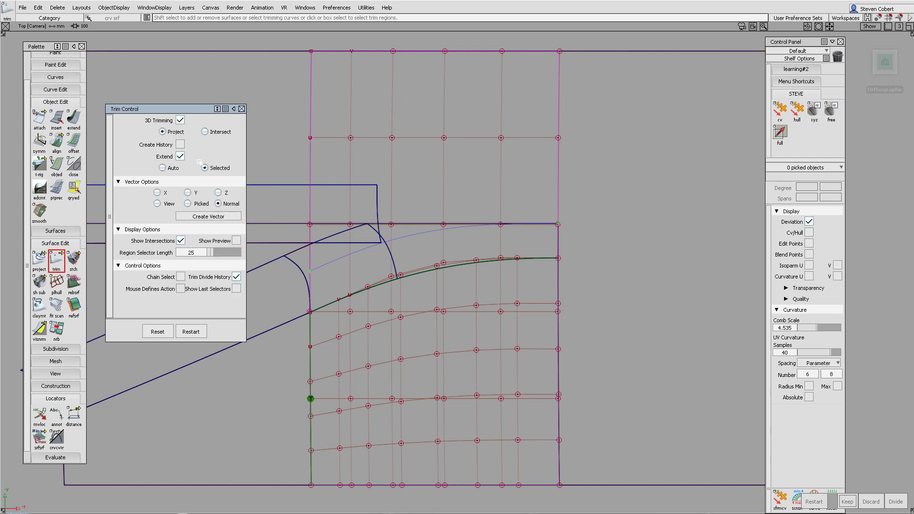
{"action": "left_click", "coordinate": [361, 295]}
{"action": "left_click", "coordinate": [369, 301]}
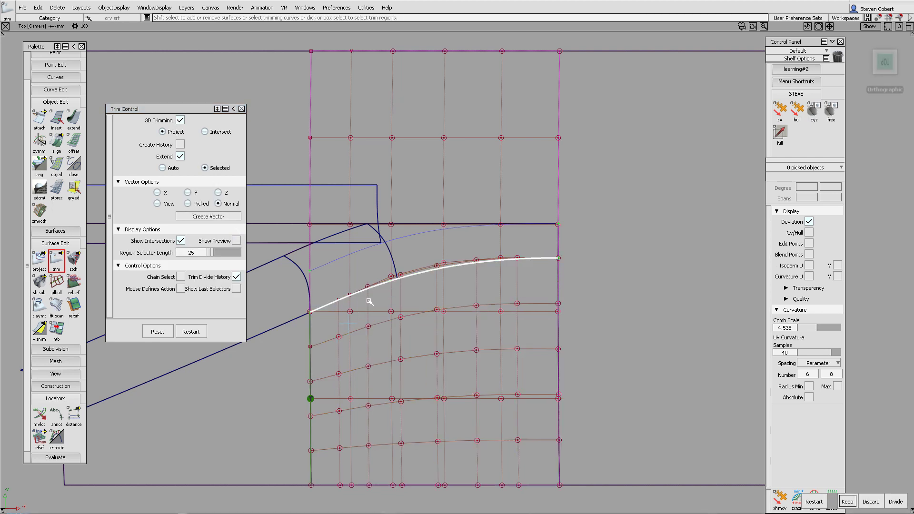
{"action": "key", "text": "space"}
Step: Delete the original square surface and shade the model
{"action": "left_click_drag", "start_coordinate": [361, 318], "coordinate": [349, 315], "text": "ctrl+shift"}
{"action": "left_click", "coordinate": [347, 315]}
{"action": "key", "text": "Delete"}
{"action": "key", "text": "F12"}
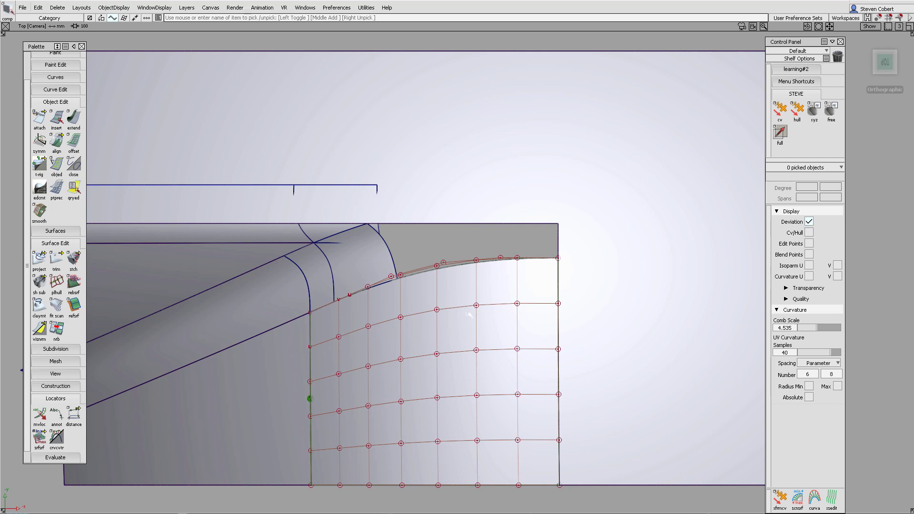
Step: Show the edge fillets' CVs and draw a degree 1 CV curve from the intersection of their edges down across the diagonal fillet
{"action": "left_click_drag", "start_coordinate": [326, 233], "coordinate": [332, 261], "text": "ctrl+shift"}
{"action": "left_click", "coordinate": [324, 267]}
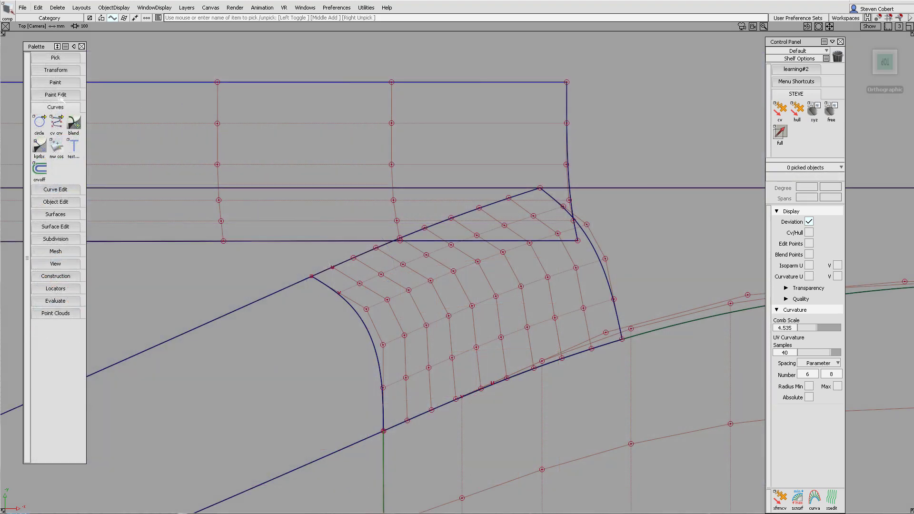
{"action": "left_click", "coordinate": [57, 127]}
{"action": "left_click", "coordinate": [316, 243], "text": "ctrl+alt"}
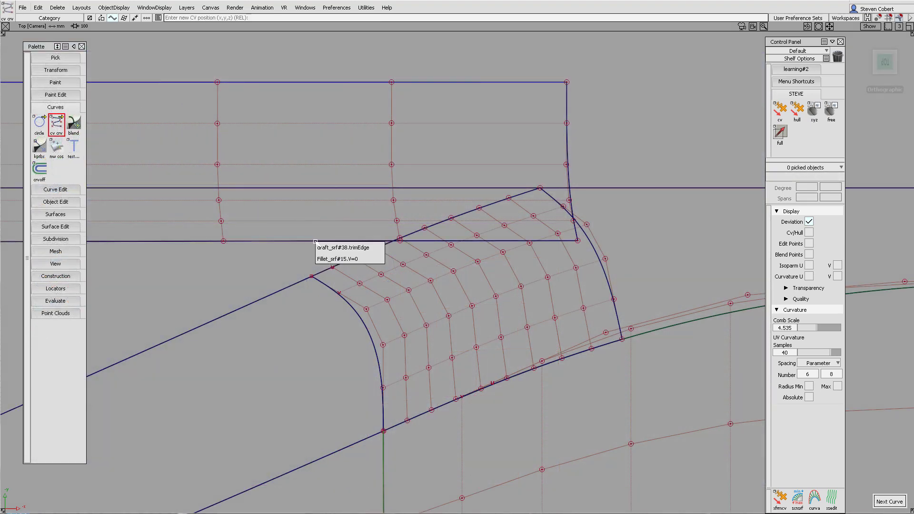
{"action": "left_click", "coordinate": [379, 247]}
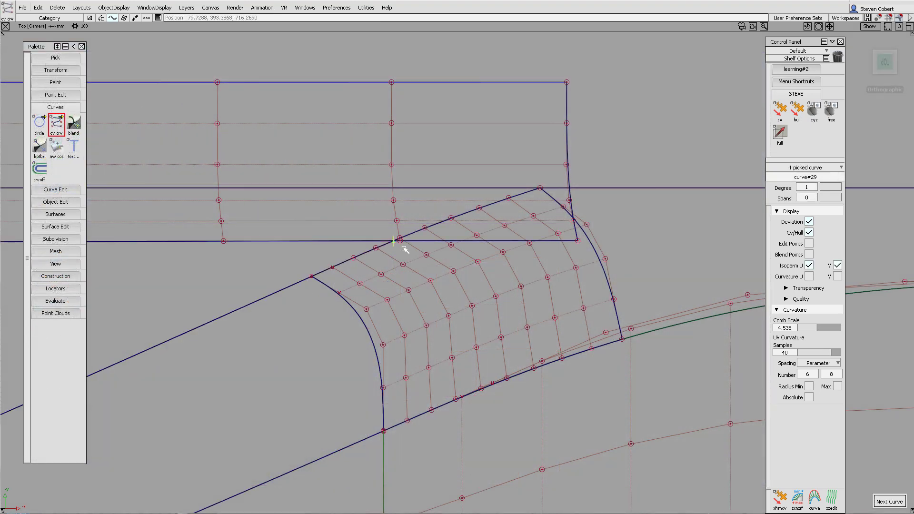
{"action": "left_click_drag", "start_coordinate": [461, 331], "coordinate": [380, 452], "text": "alt+shift"}
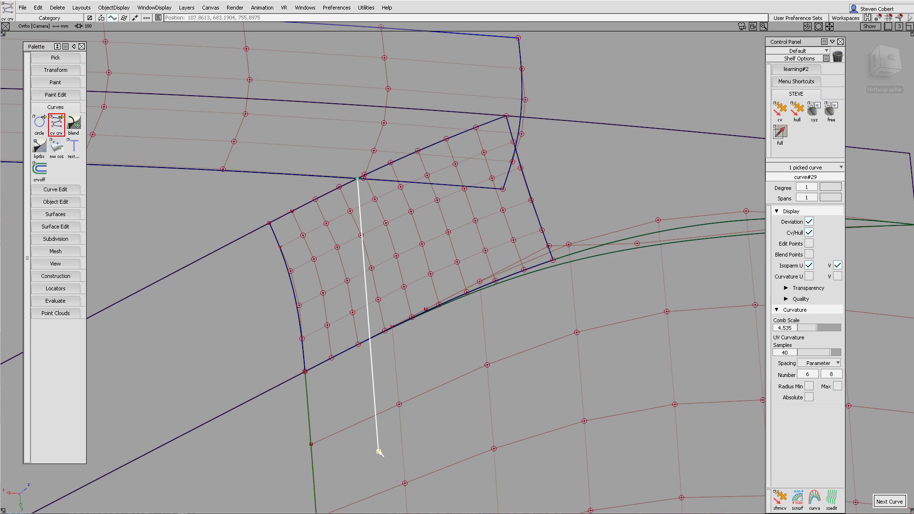
Step: Extend the straight curve by about 235 mm past its start so it crosses the upper edge fillet
{"action": "left_click_drag", "start_coordinate": [402, 237], "coordinate": [431, 226], "text": "alt+shift"}
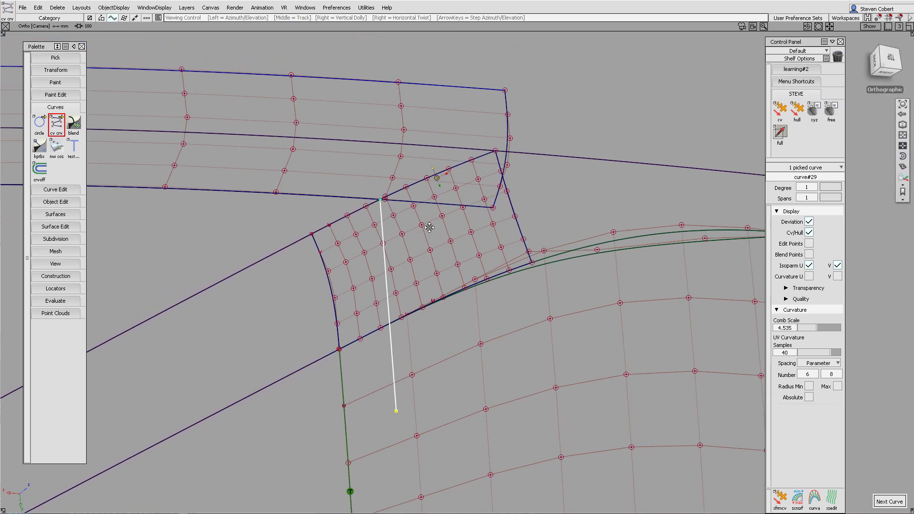
{"action": "middle_click_drag", "start_coordinate": [429, 226], "coordinate": [403, 303], "text": "alt+shift"}
{"action": "left_click_drag", "start_coordinate": [435, 377], "coordinate": [439, 334], "text": "ctrl+shift"}
{"action": "middle_click_drag", "start_coordinate": [444, 273], "coordinate": [382, 261], "text": "ctrl+shift"}
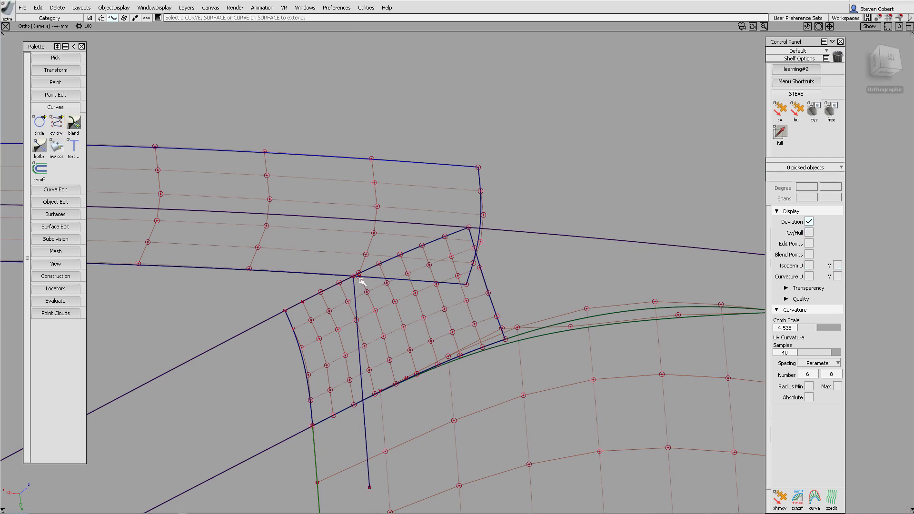
{"action": "left_click_drag", "start_coordinate": [351, 231], "coordinate": [553, 85]}
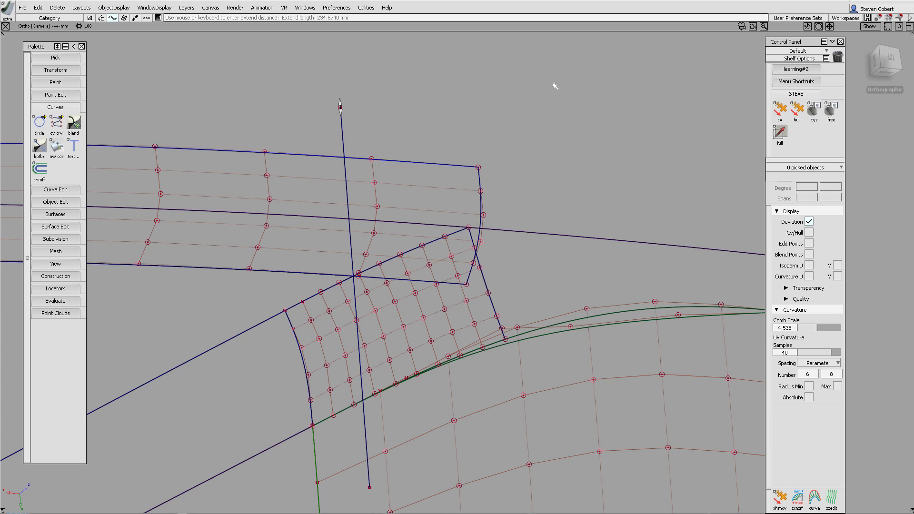
Step: Trim Convert the upper edge fillet along the straight curve projected in the view direction, keeping the part away from the corner with degree 5
{"action": "left_click", "coordinate": [67, 227]}
{"action": "double_click", "coordinate": [57, 243]}
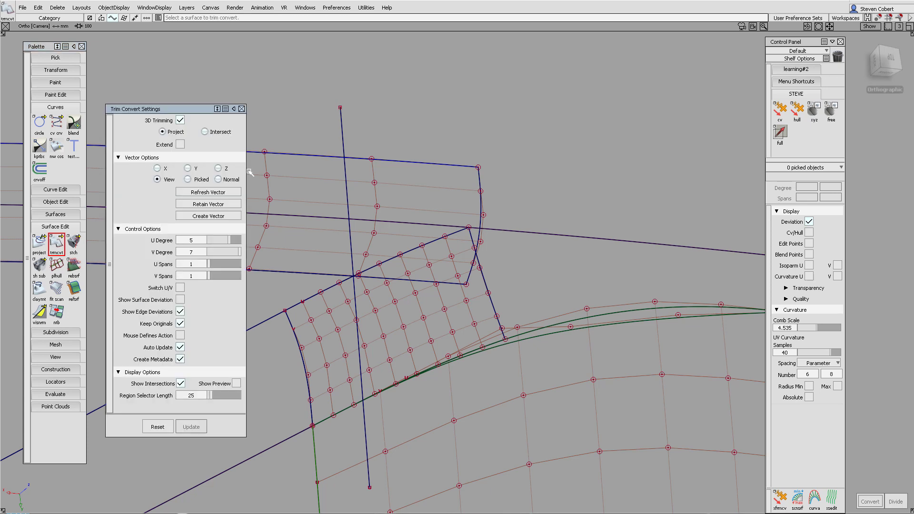
{"action": "left_click", "coordinate": [269, 175]}
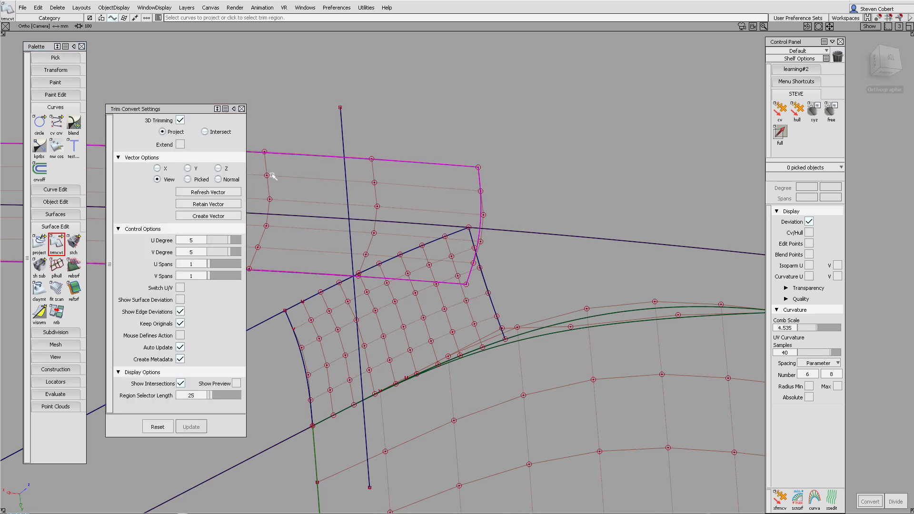
{"action": "left_click", "coordinate": [341, 134]}
{"action": "left_click", "coordinate": [287, 261]}
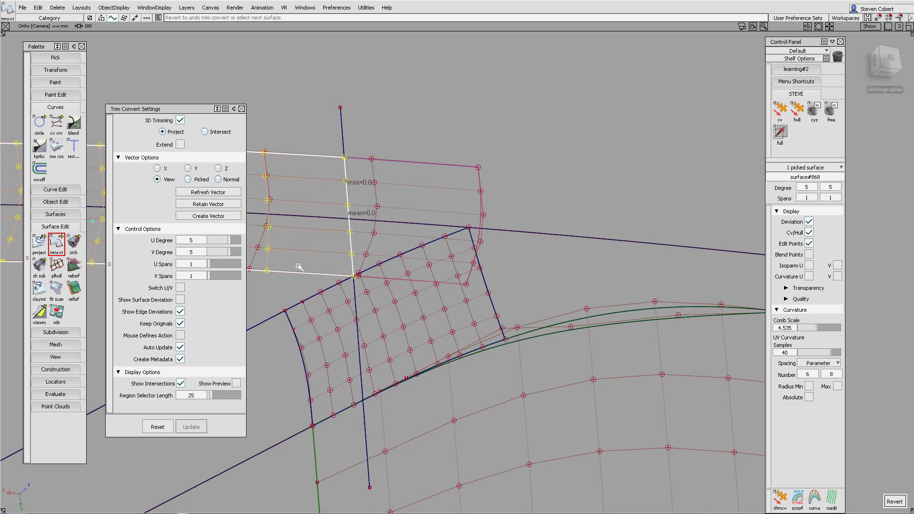
{"action": "left_click", "coordinate": [308, 274]}
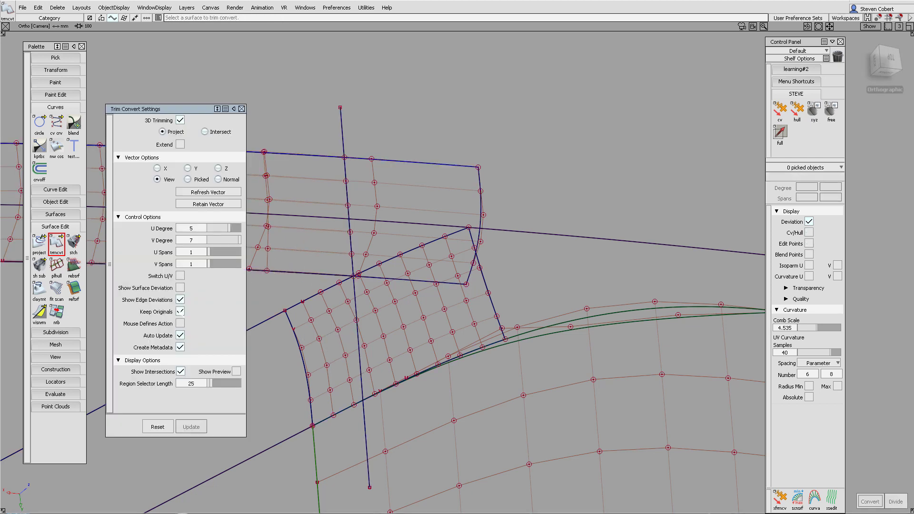
Step: Turn off Keep Originals and Trim Convert the diagonal fillet along the straight curve, keeping the part away from the corner
{"action": "left_click", "coordinate": [180, 311]}
{"action": "left_click", "coordinate": [343, 328]}
{"action": "left_click", "coordinate": [355, 307]}
{"action": "left_click", "coordinate": [324, 303]}
{"action": "left_click_drag", "start_coordinate": [324, 292], "coordinate": [329, 193], "text": "ctrl+shift"}
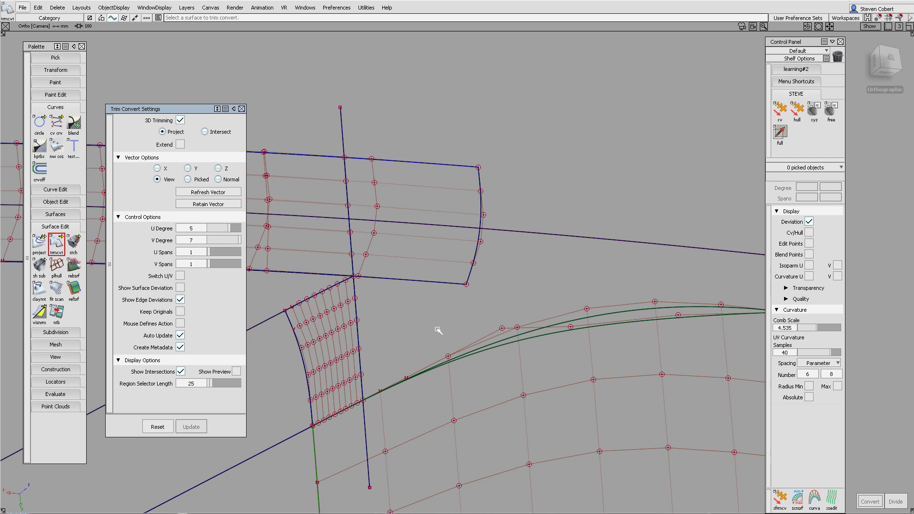
Step: Align the remaining diagonal fillet piece's lower edge beside the corner surface with the adjoining face, using G2 continuity, Edge alignment and Partial
{"action": "left_click", "coordinate": [55, 202]}
{"action": "double_click", "coordinate": [57, 242]}
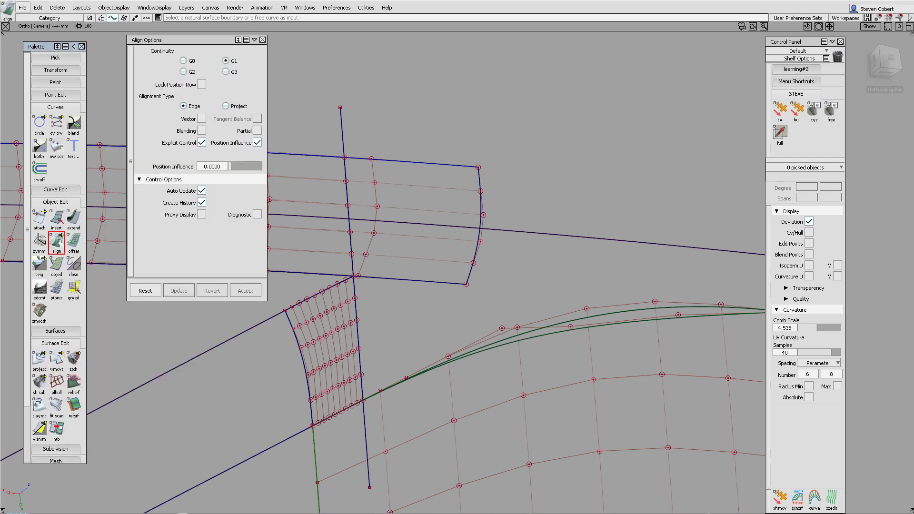
{"action": "left_click", "coordinate": [192, 72]}
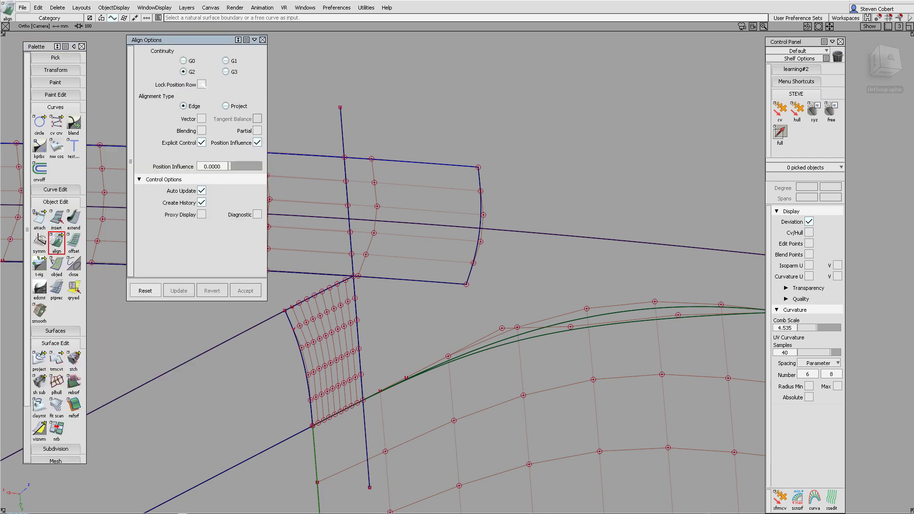
{"action": "left_click", "coordinate": [257, 131]}
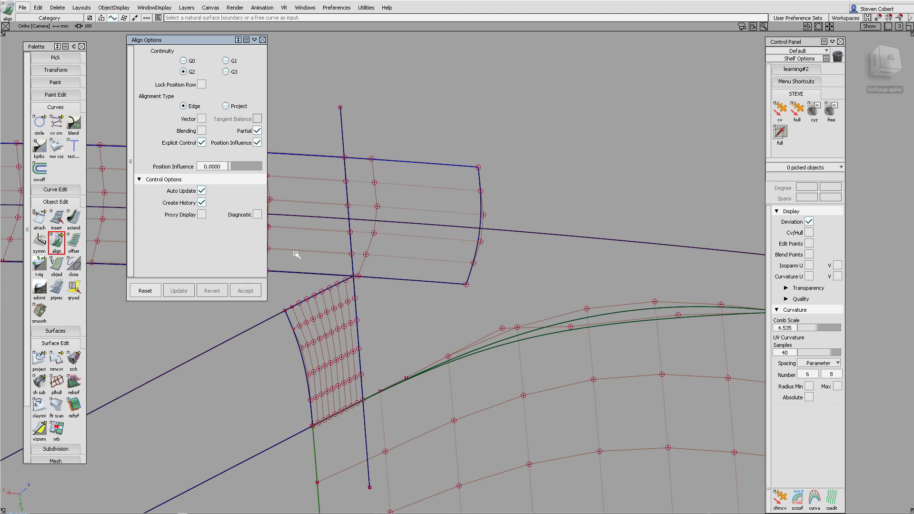
{"action": "left_click", "coordinate": [337, 412]}
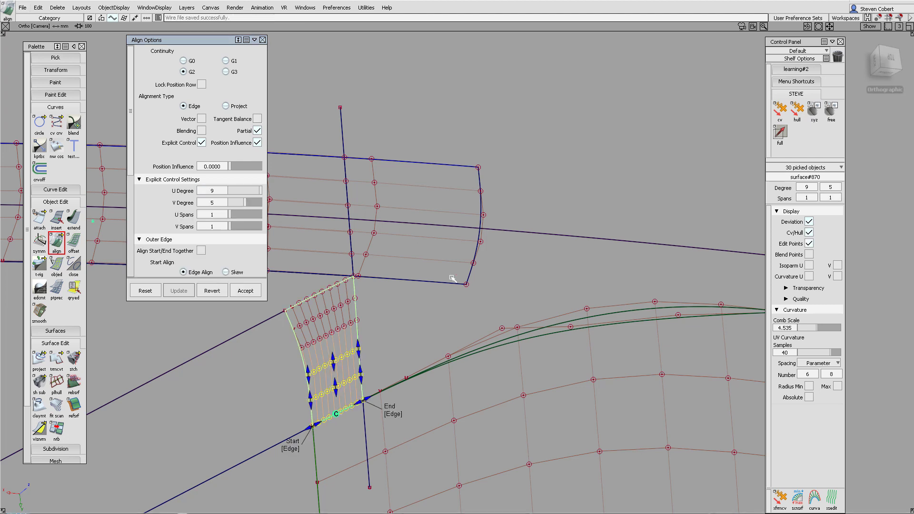
{"action": "mouse_move", "coordinate": [444, 334]}
{"action": "left_mouse_down", "text": "ctrl+shift"}
{"action": "mouse_move", "coordinate": [434, 281]}
{"action": "mouse_move", "coordinate": [402, 274]}
{"action": "mouse_move", "coordinate": [440, 326]}
{"action": "left_mouse_up", "text": "ctrl+shift"}
{"action": "left_click_drag", "start_coordinate": [360, 319], "coordinate": [530, 310], "text": "alt+shift"}
{"action": "middle_click_drag", "start_coordinate": [523, 383], "coordinate": [518, 332], "text": "alt+shift"}
{"action": "right_click_drag", "start_coordinate": [509, 350], "coordinate": [517, 319], "text": "alt+shift"}
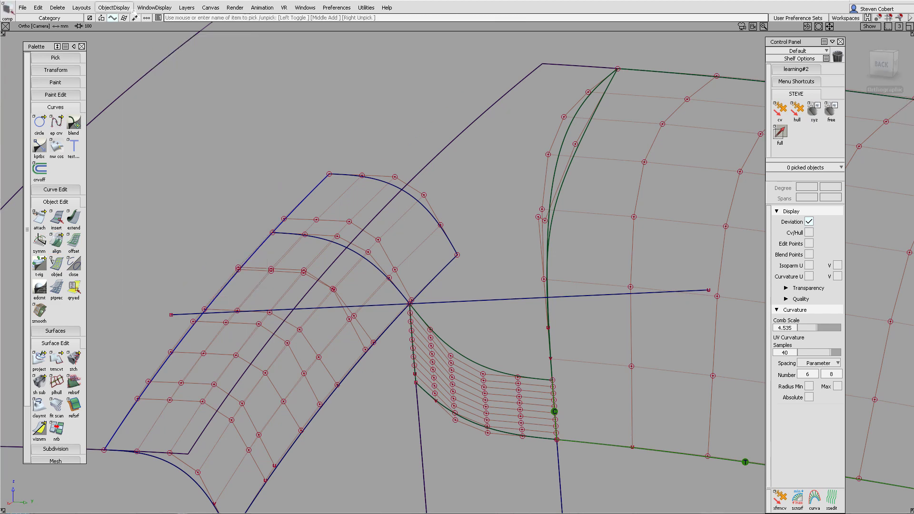
Step: Hide the CVs and draw a degree 5 edit point curve from the upper fillet's trimmed edge to the diagonal fillet's trimmed edge
{"action": "left_click", "coordinate": [114, 7]}
{"action": "left_click", "coordinate": [121, 18]}
{"action": "double_click", "coordinate": [56, 124]}
{"action": "left_click", "coordinate": [512, 301]}
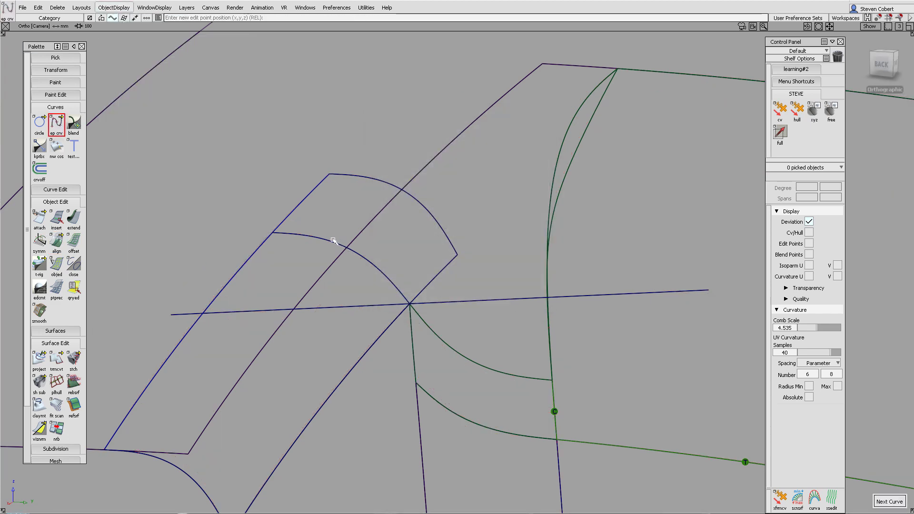
{"action": "left_click", "coordinate": [330, 245]}
{"action": "left_click", "coordinate": [528, 379]}
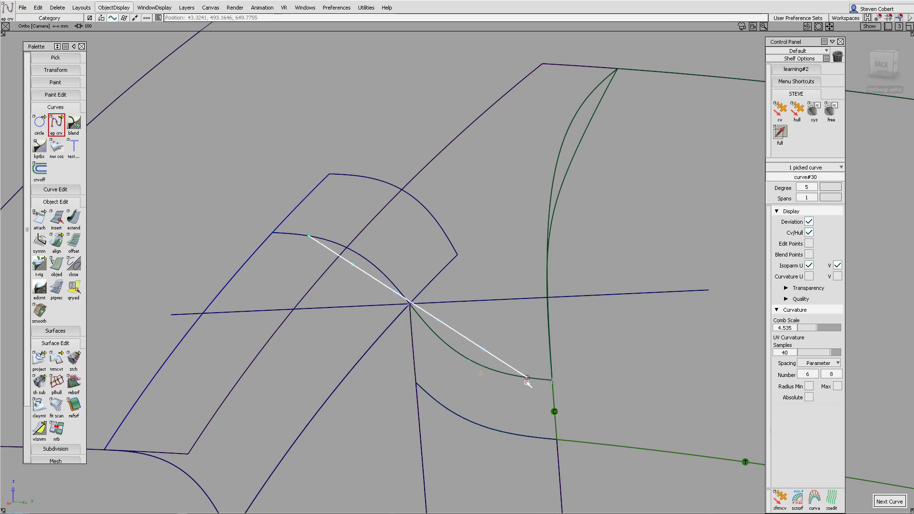
Step: Align both ends of the new curve to the fillets' trimmed edges with G2 continuity, sliding the attach points to the outer edge ends
{"action": "double_click", "coordinate": [57, 241]}
{"action": "left_click", "coordinate": [183, 72]}
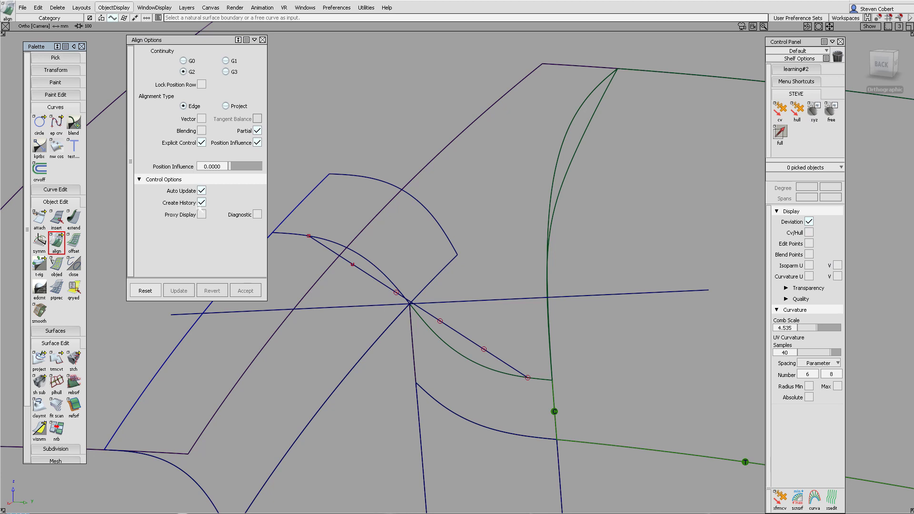
{"action": "left_click", "coordinate": [310, 236]}
{"action": "left_click", "coordinate": [291, 233]}
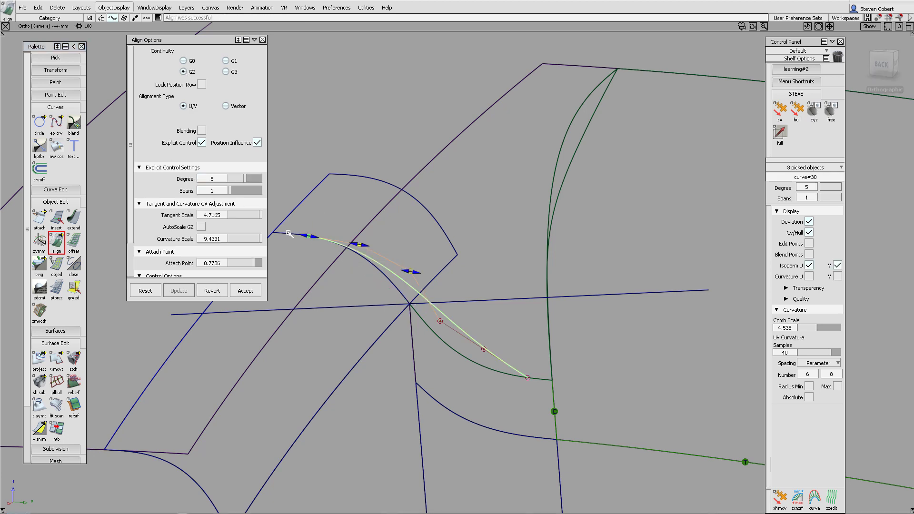
{"action": "left_click", "coordinate": [548, 379]}
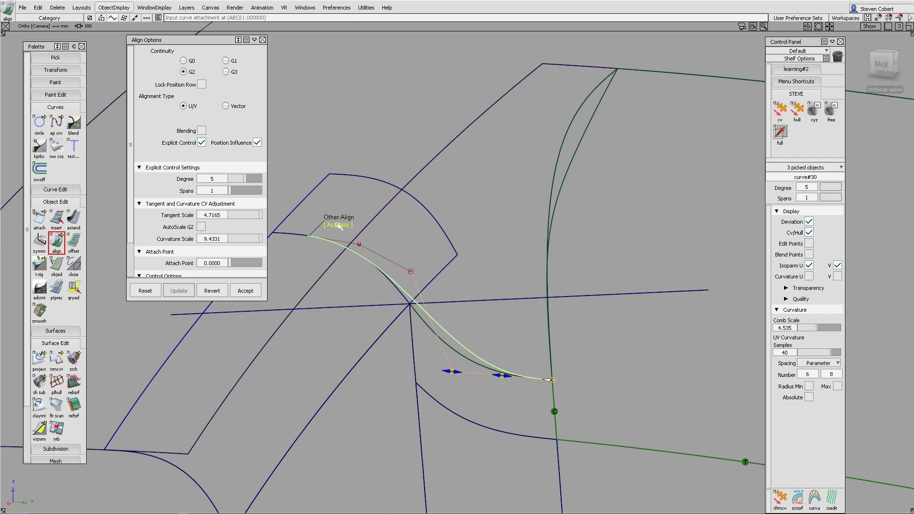
{"action": "left_click", "coordinate": [310, 235]}
{"action": "left_click_drag", "start_coordinate": [291, 234], "coordinate": [274, 233]}
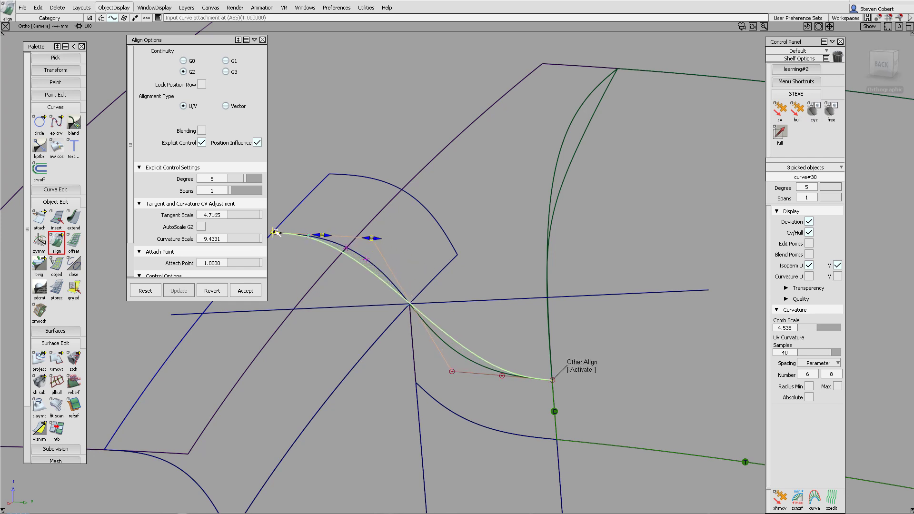
Step: Adjust the curve's tangent and curvature handles at both ends so it follows the two fillet edges, with an upper-end tangent scale of about 6.43
{"action": "left_click", "coordinate": [263, 40]}
{"action": "left_click_drag", "start_coordinate": [427, 387], "coordinate": [424, 373], "text": "alt+shift"}
{"action": "right_click_drag", "start_coordinate": [424, 373], "coordinate": [435, 326], "text": "alt+shift"}
{"action": "left_click_drag", "start_coordinate": [435, 326], "coordinate": [436, 307], "text": "alt+shift"}
{"action": "left_click", "coordinate": [251, 182]}
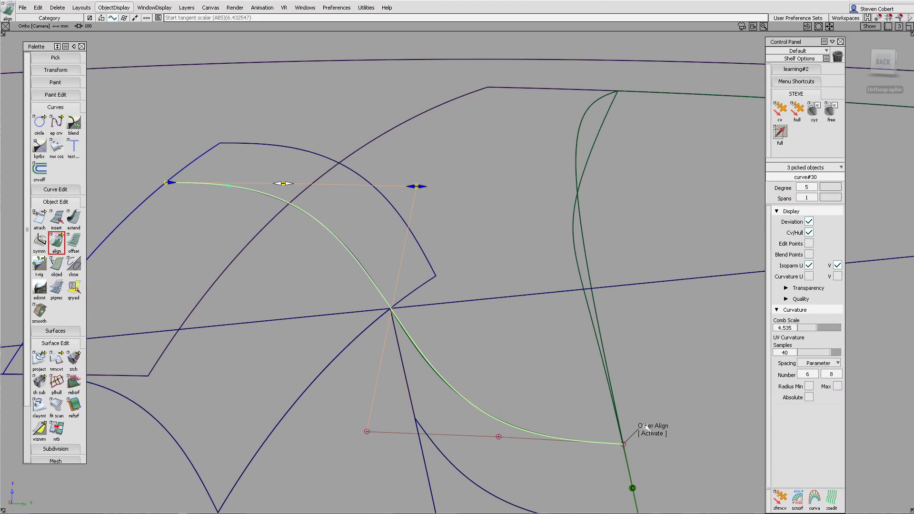
{"action": "left_click", "coordinate": [661, 432]}
{"action": "left_click_drag", "start_coordinate": [499, 436], "coordinate": [502, 437]}
{"action": "left_click_drag", "start_coordinate": [367, 432], "coordinate": [363, 432]}
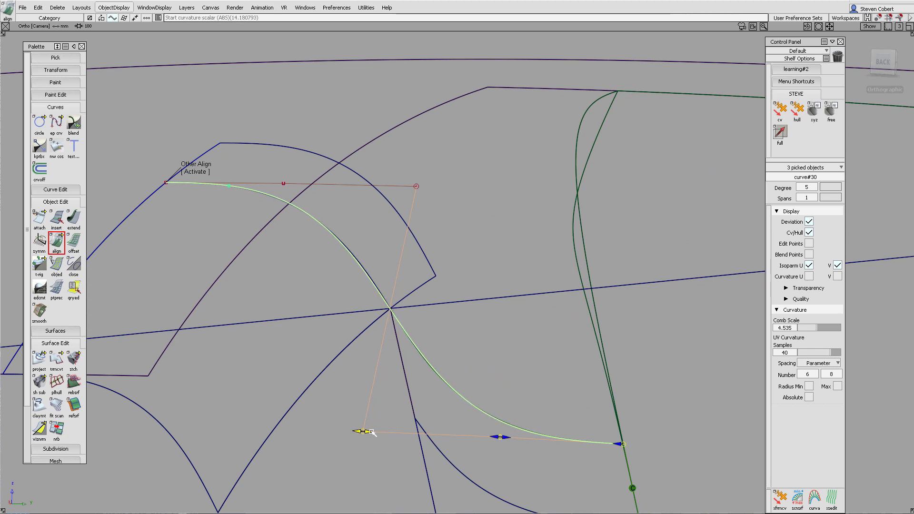
{"action": "left_click", "coordinate": [199, 176]}
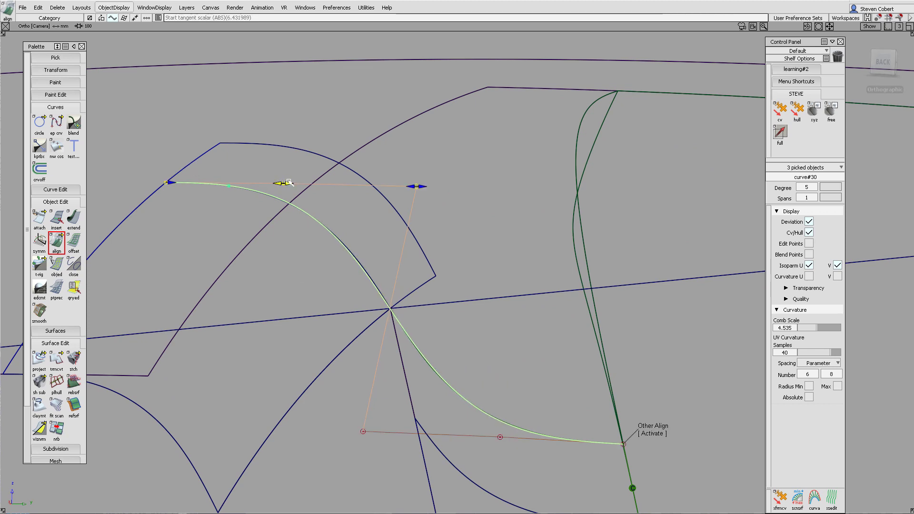
{"action": "left_click", "coordinate": [427, 188]}
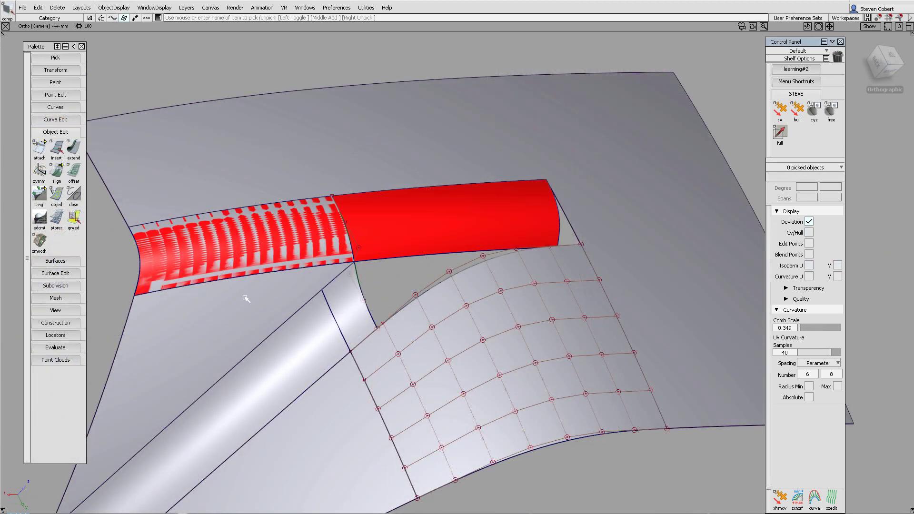
Step: Build a square surface from the upper face's trim edge, the S-shaped curve, the corner surface's edge and the far edge, with G0 on boundary 2
{"action": "left_click", "coordinate": [75, 262]}
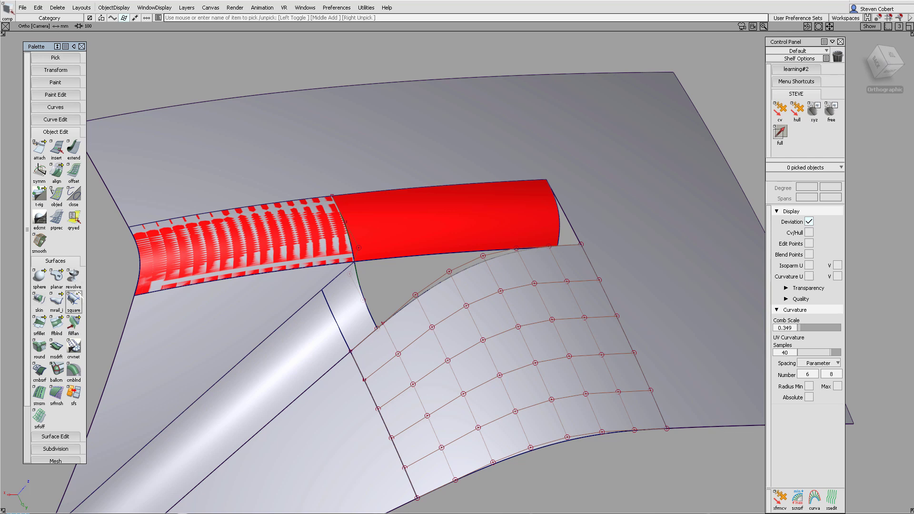
{"action": "left_click", "coordinate": [75, 301]}
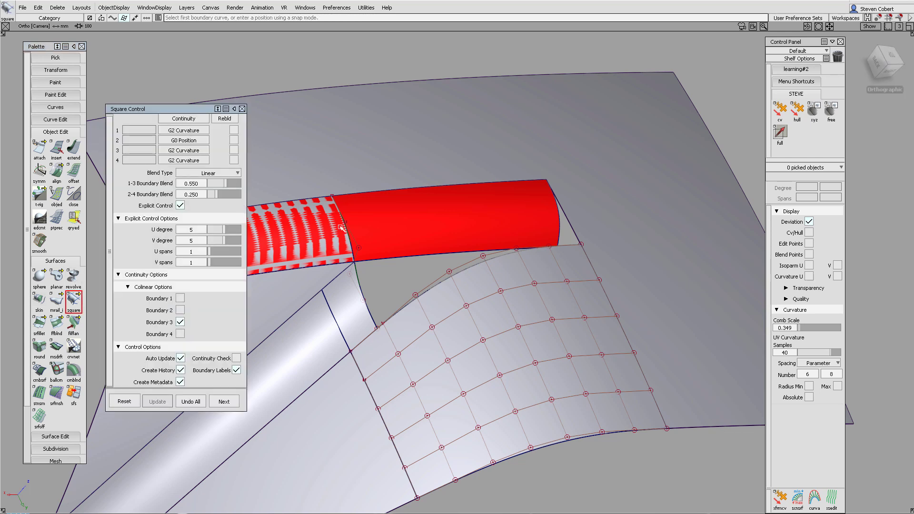
{"action": "left_click", "coordinate": [385, 192]}
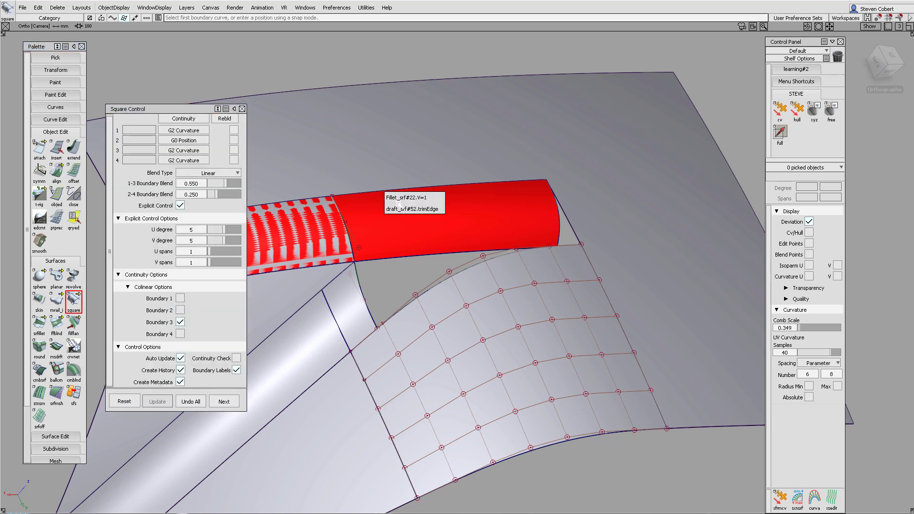
{"action": "left_click", "coordinate": [399, 209]}
{"action": "left_click", "coordinate": [358, 287]}
{"action": "left_click", "coordinate": [378, 303]}
{"action": "left_click", "coordinate": [485, 284]}
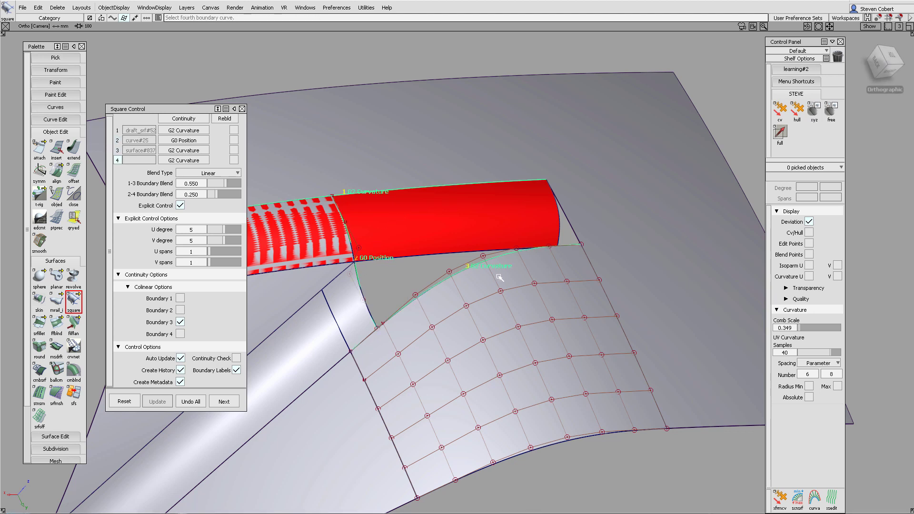
{"action": "left_click", "coordinate": [564, 215]}
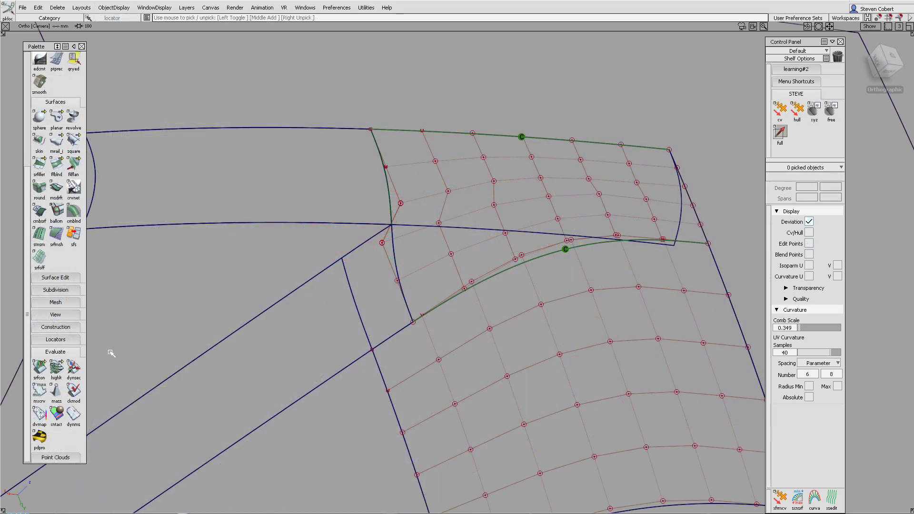
Step: Check G1 tangent continuity between the square surface and the upper and diagonal fillets along their shared edges
{"action": "double_click", "coordinate": [39, 367]}
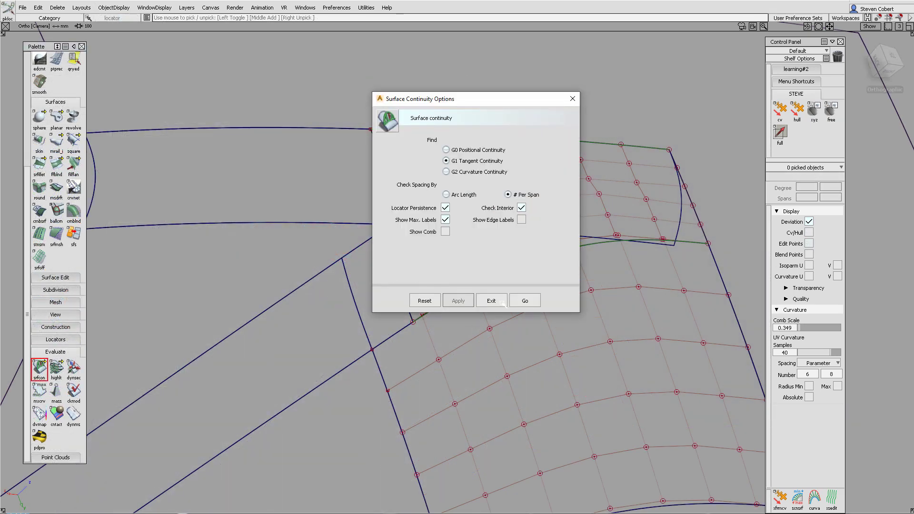
{"action": "left_click", "coordinate": [495, 304]}
{"action": "left_click", "coordinate": [390, 191]}
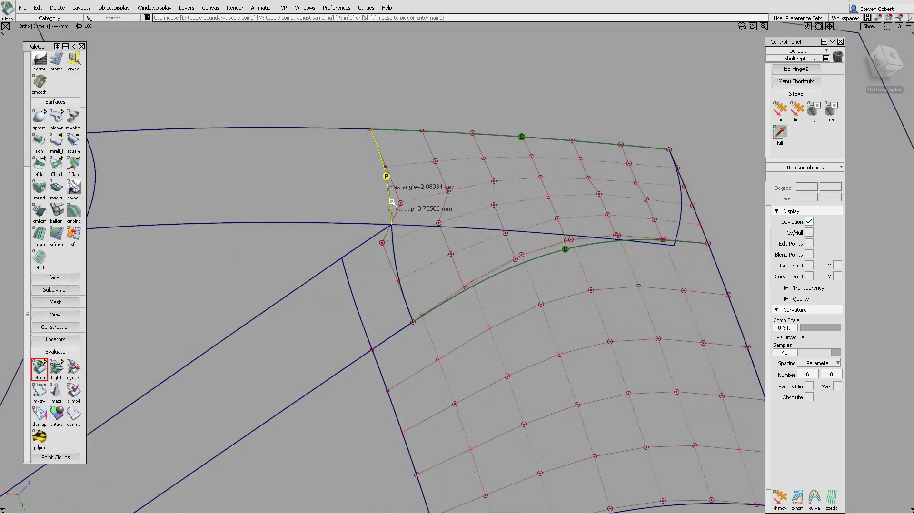
{"action": "left_click", "coordinate": [398, 275]}
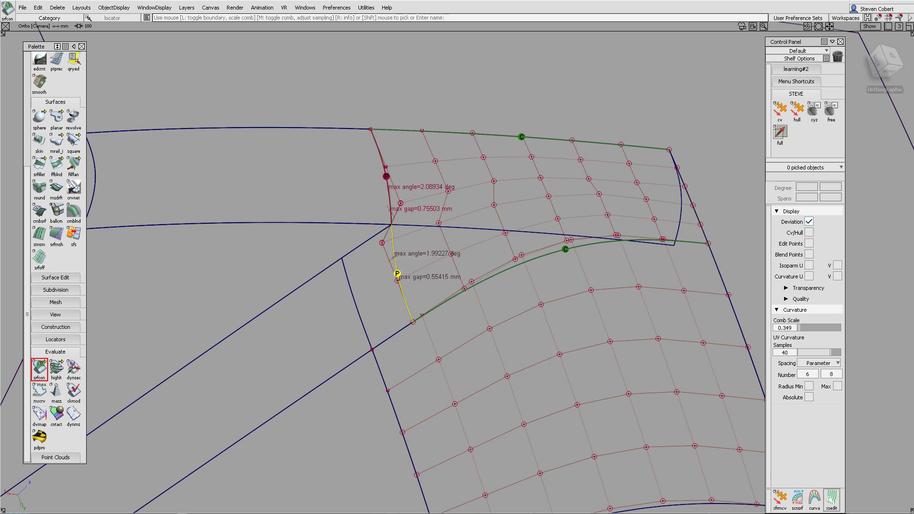
Step: Display X cross sections at 20 mm spacing on all objects to examine the flow across the new square surface
{"action": "left_click", "coordinate": [831, 498]}
{"action": "left_click", "coordinate": [108, 123]}
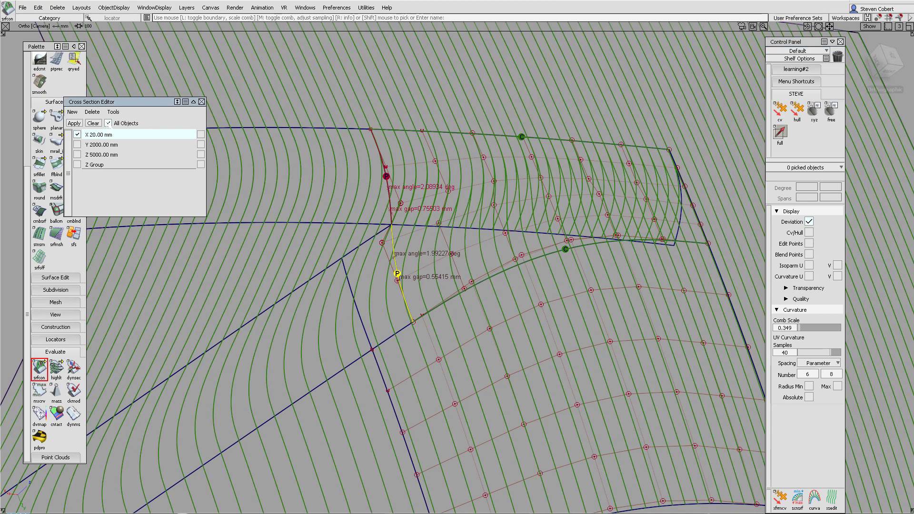
{"action": "left_click", "coordinate": [202, 102]}
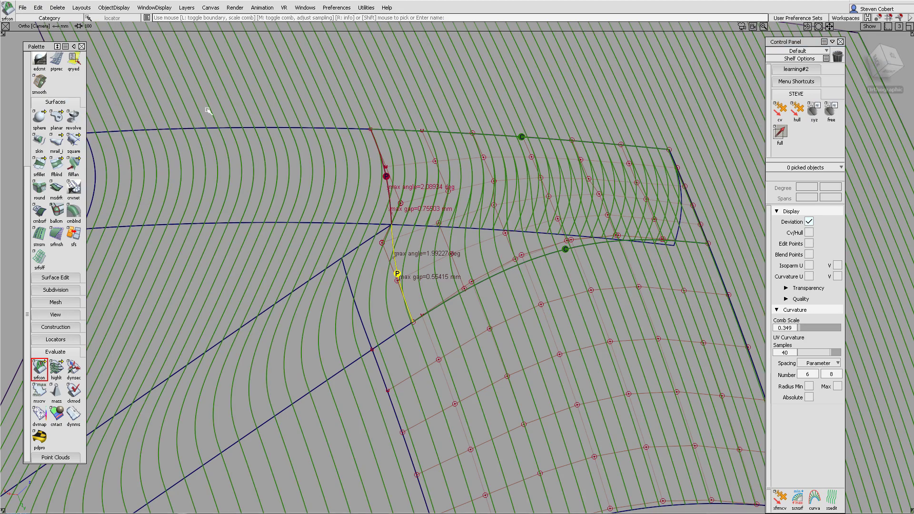
{"action": "left_click_drag", "start_coordinate": [500, 204], "coordinate": [486, 225], "text": "alt+shift"}
{"action": "right_click_drag", "start_coordinate": [486, 225], "coordinate": [495, 212], "text": "alt+shift"}
{"action": "middle_click_drag", "start_coordinate": [495, 212], "coordinate": [449, 249], "text": "alt+shift"}
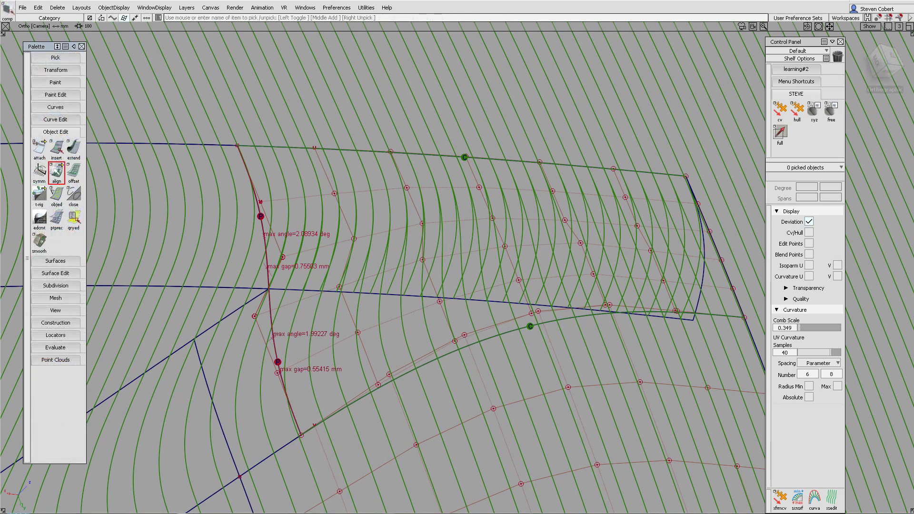
Step: Align the square surface's upper edge to the upper face with G2 continuity, Partial on and position influence 1.0
{"action": "double_click", "coordinate": [56, 170]}
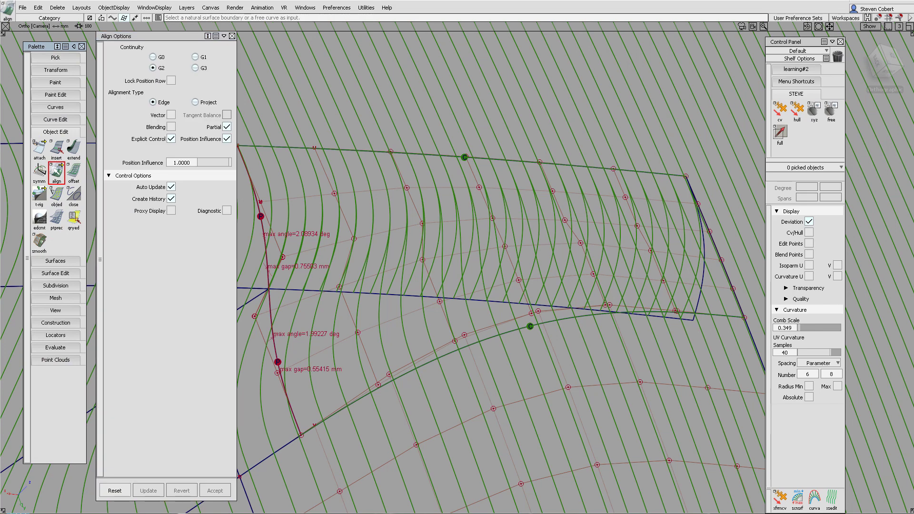
{"action": "left_click", "coordinate": [416, 154]}
{"action": "left_click", "coordinate": [434, 160]}
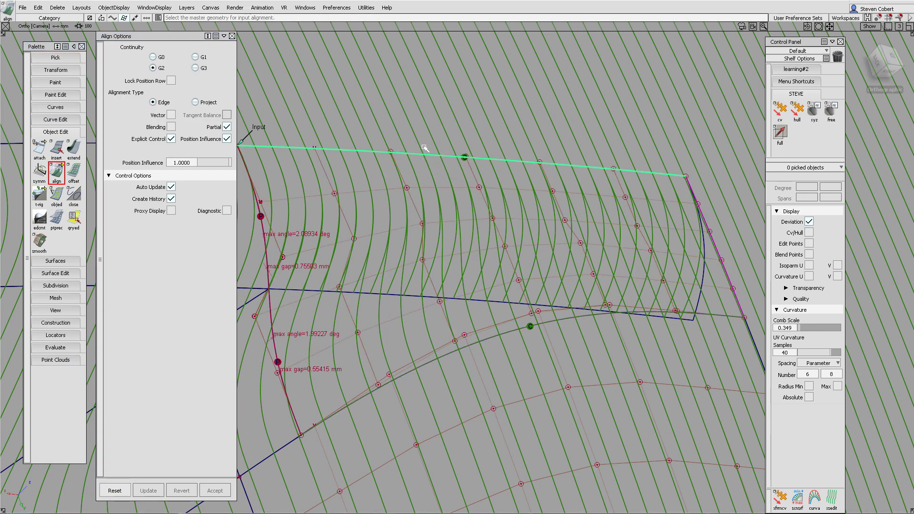
Step: In the top view, adjust the square surface's third-row CV nearest its middle and the neighbouring second-row CV to even out the hulls
{"action": "left_click", "coordinate": [876, 61]}
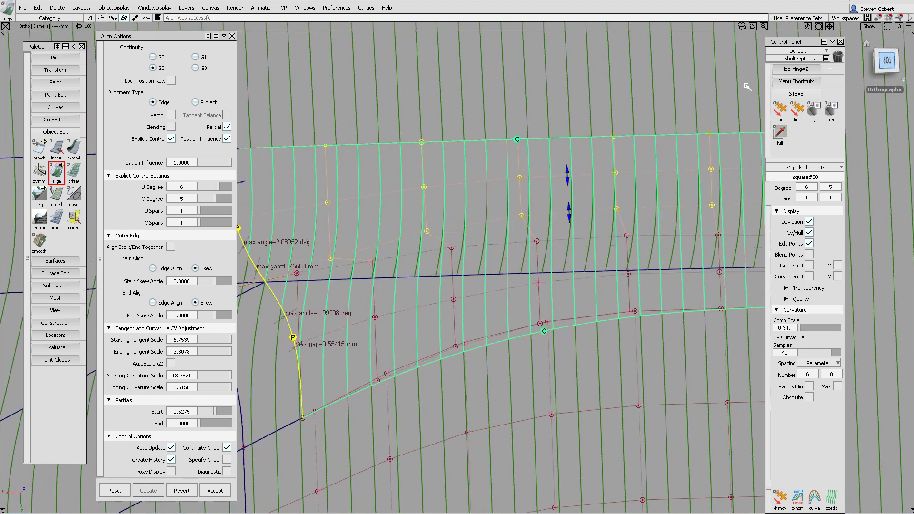
{"action": "right_click_drag", "start_coordinate": [661, 130], "coordinate": [661, 133], "text": "alt+shift"}
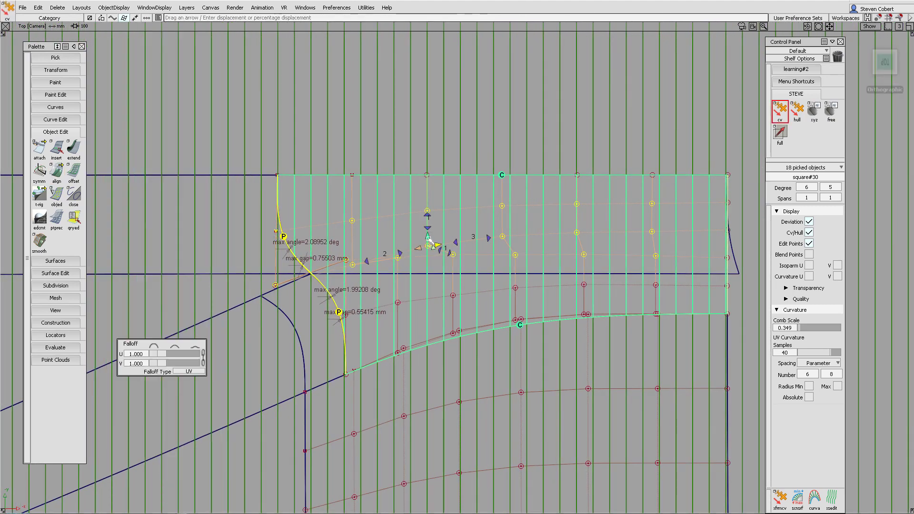
{"action": "left_click_drag", "start_coordinate": [428, 236], "coordinate": [429, 236]}
{"action": "left_click", "coordinate": [502, 206]}
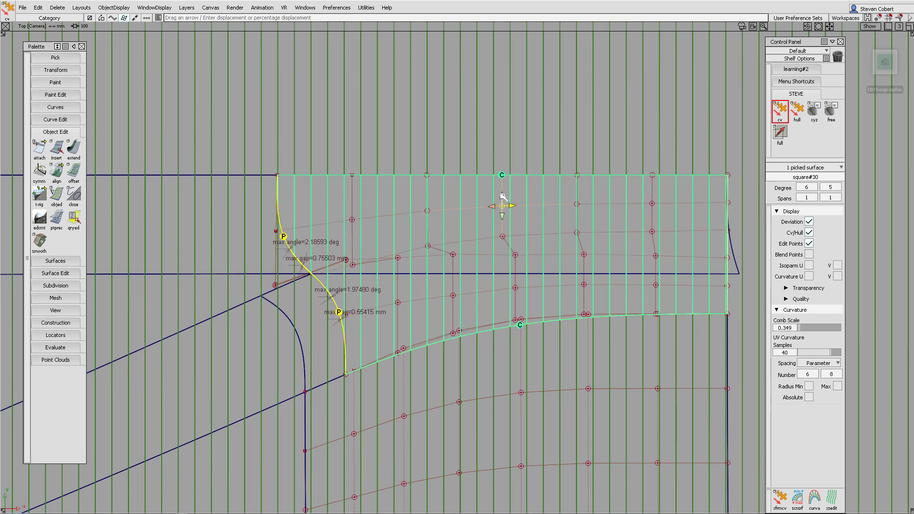
Step: In the top view, fine-tune the two second-row CVs between the square surface's middle and its end away from the fillets
{"action": "mouse_move", "coordinate": [870, 150]}
{"action": "left_click", "coordinate": [901, 134], "text": "alt+shift"}
{"action": "left_click_drag", "start_coordinate": [724, 153], "coordinate": [543, 255], "text": "alt+shift"}
{"action": "right_click_drag", "start_coordinate": [543, 256], "coordinate": [572, 164], "text": "alt+shift"}
{"action": "middle_click_drag", "start_coordinate": [572, 165], "coordinate": [471, 232], "text": "alt+shift"}
{"action": "left_click", "coordinate": [465, 178]}
{"action": "left_click", "coordinate": [532, 177]}
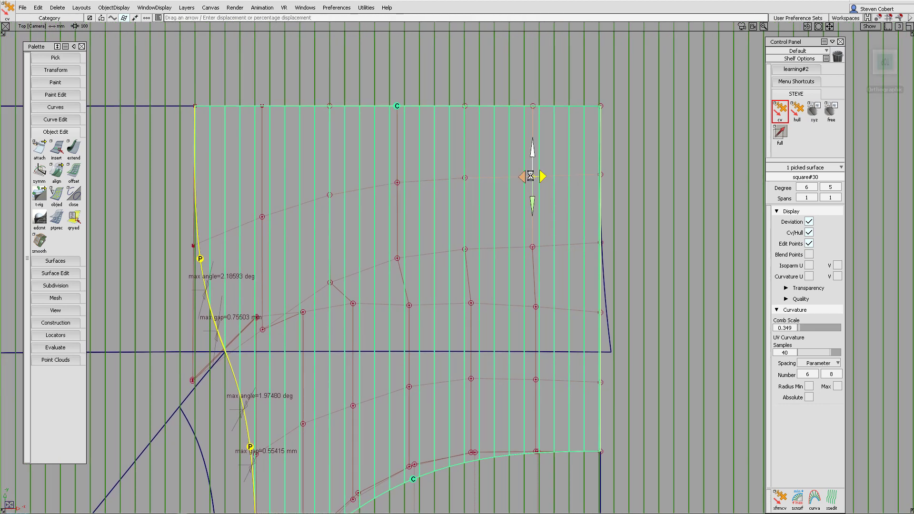
Step: Even out the square surface's third-, fourth- and fifth-row CVs near the middle and fillet side, and examine the horizontal zebra reflections around the corner
{"action": "left_click", "coordinate": [398, 258]}
{"action": "left_click", "coordinate": [330, 282]}
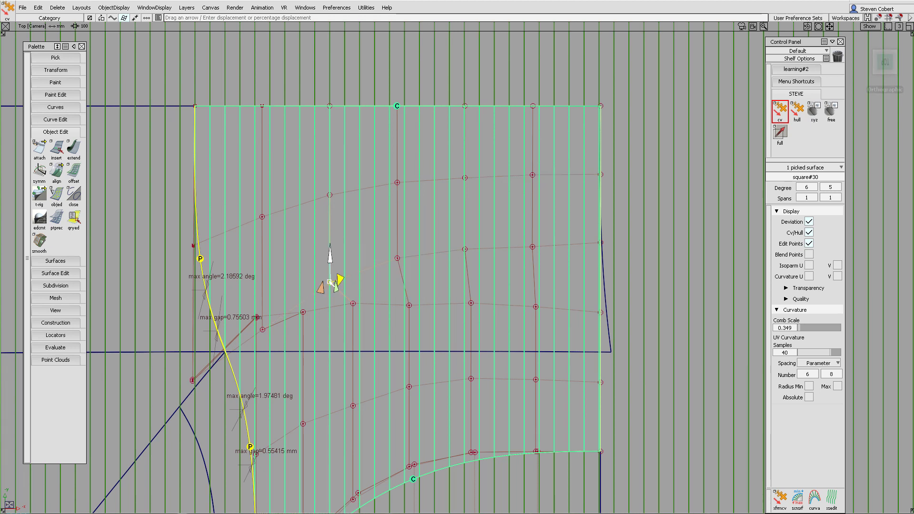
{"action": "left_click", "coordinate": [409, 306]}
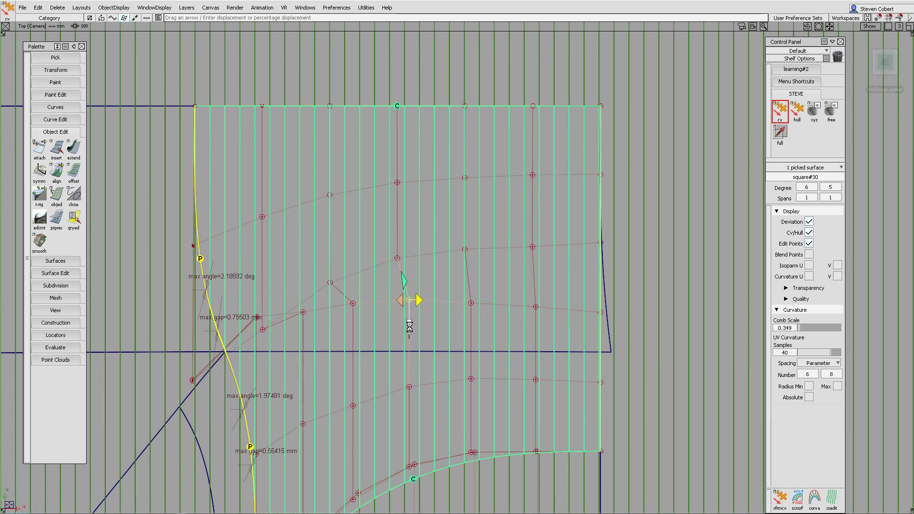
{"action": "middle_click_drag", "start_coordinate": [425, 359], "coordinate": [418, 296], "text": "alt+shift"}
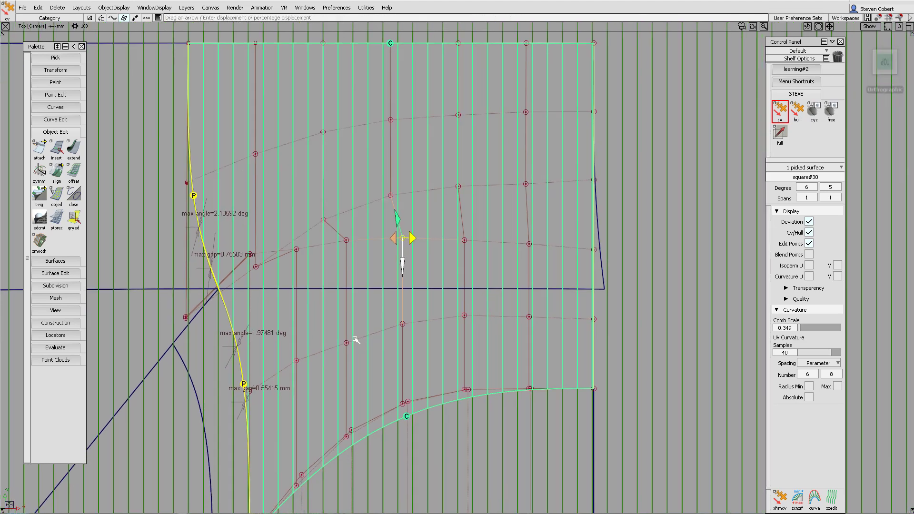
{"action": "left_click", "coordinate": [347, 343]}
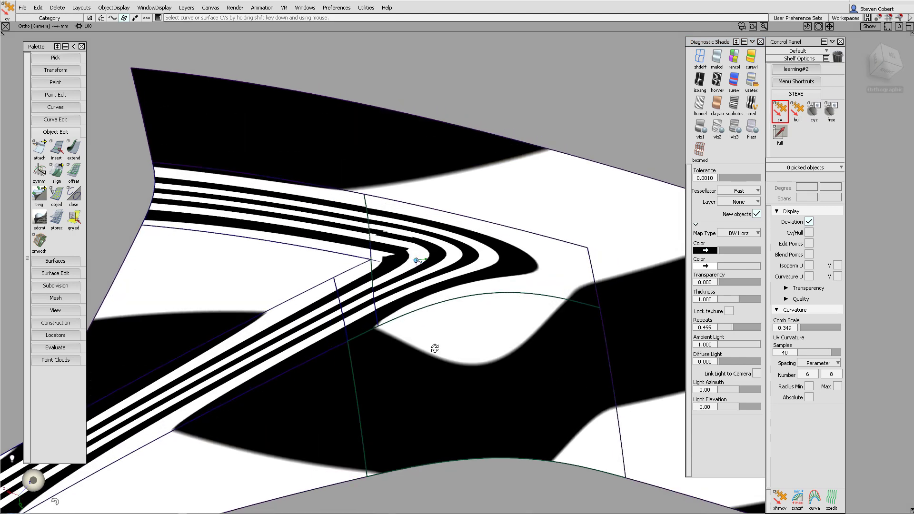
{"action": "mouse_move", "coordinate": [435, 348]}
{"action": "left_mouse_down", "text": "alt+shift"}
{"action": "mouse_move", "coordinate": [439, 308]}
{"action": "mouse_move", "coordinate": [452, 300]}
{"action": "mouse_move", "coordinate": [470, 365]}
{"action": "mouse_move", "coordinate": [445, 408]}
{"action": "mouse_move", "coordinate": [428, 414]}
{"action": "mouse_move", "coordinate": [406, 392]}
{"action": "mouse_move", "coordinate": [401, 344]}
{"action": "left_mouse_up", "text": "alt+shift"}
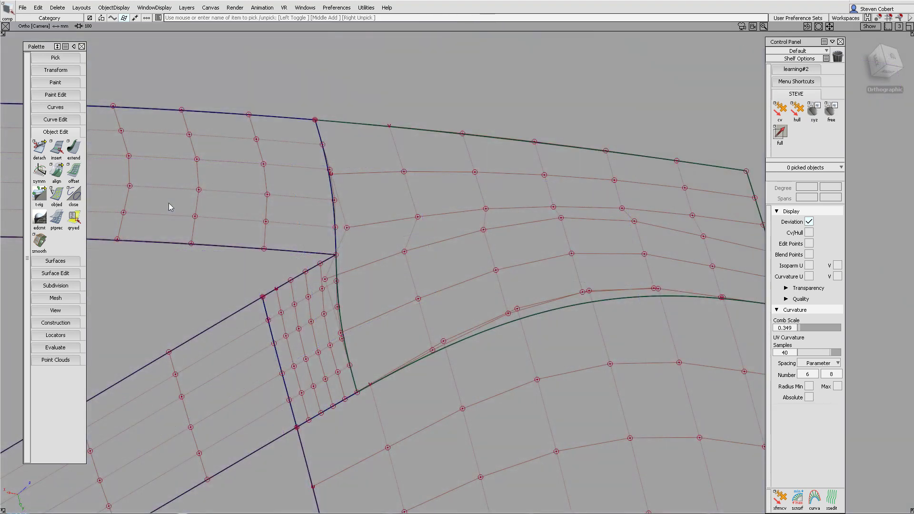
Step: Detach the square surface crosswise near its middle with Keep Originals on, and delete the original surface
{"action": "double_click", "coordinate": [40, 147]}
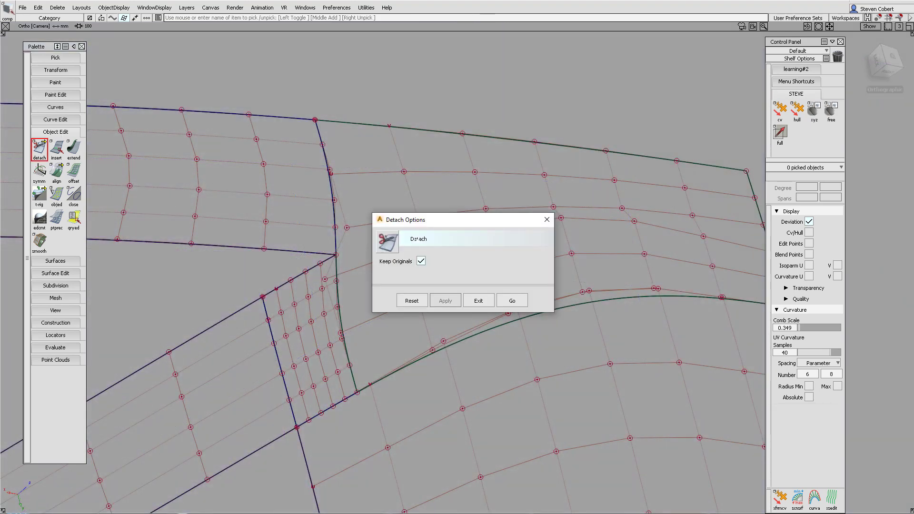
{"action": "left_click", "coordinate": [511, 301]}
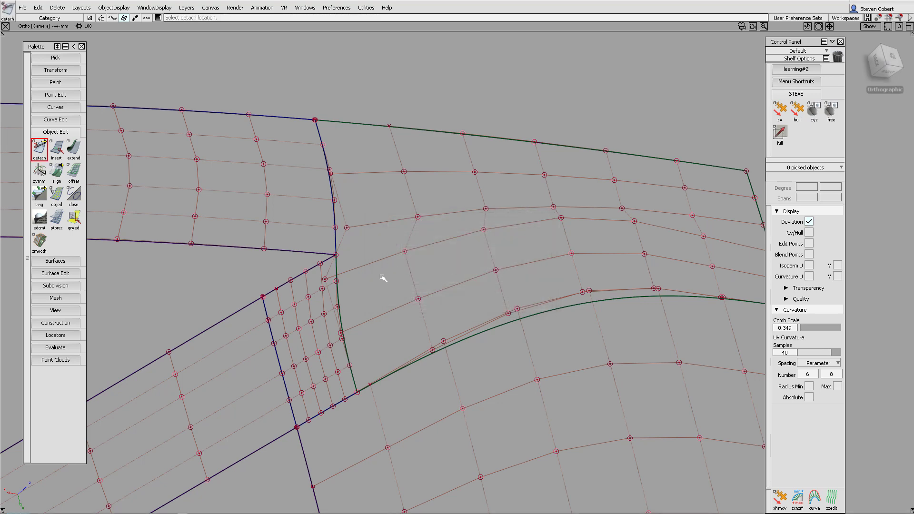
{"action": "left_click", "coordinate": [338, 307]}
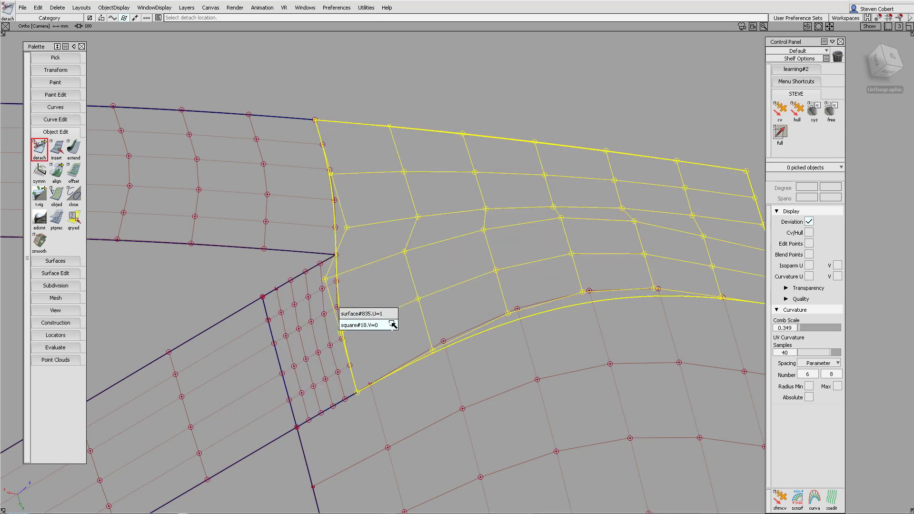
{"action": "left_click_drag", "start_coordinate": [393, 325], "coordinate": [510, 276]}
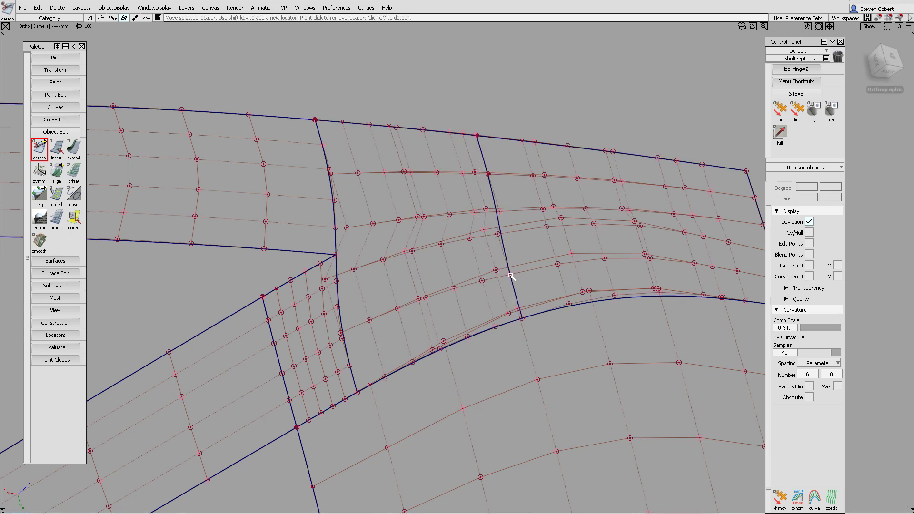
{"action": "left_click_drag", "start_coordinate": [535, 316], "coordinate": [532, 257], "text": "ctrl+shift"}
{"action": "left_click_drag", "start_coordinate": [532, 255], "coordinate": [512, 270], "text": "ctrl+shift"}
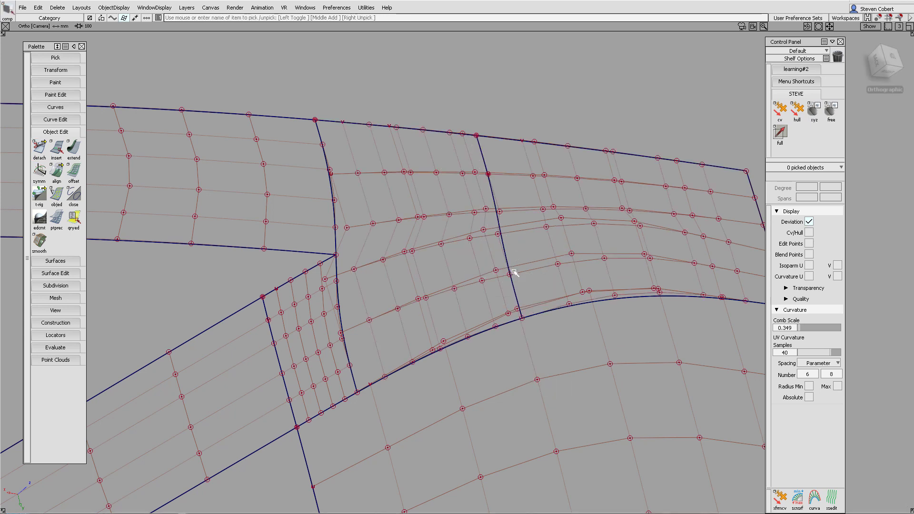
{"action": "left_click", "coordinate": [524, 266]}
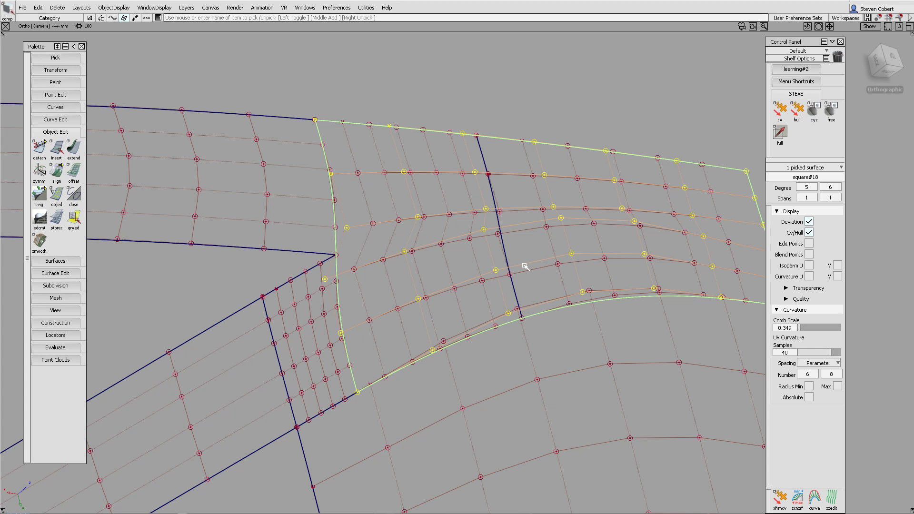
{"action": "key", "text": "Delete"}
Step: Detach the square piece beside the fillets lengthwise from the point where the two fillets meet, with Keep Originals off
{"action": "double_click", "coordinate": [40, 147]}
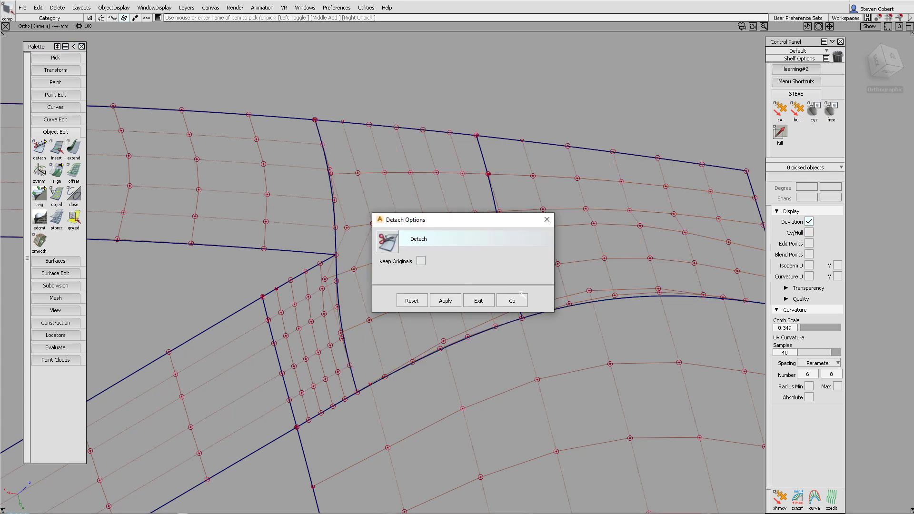
{"action": "left_click", "coordinate": [508, 300]}
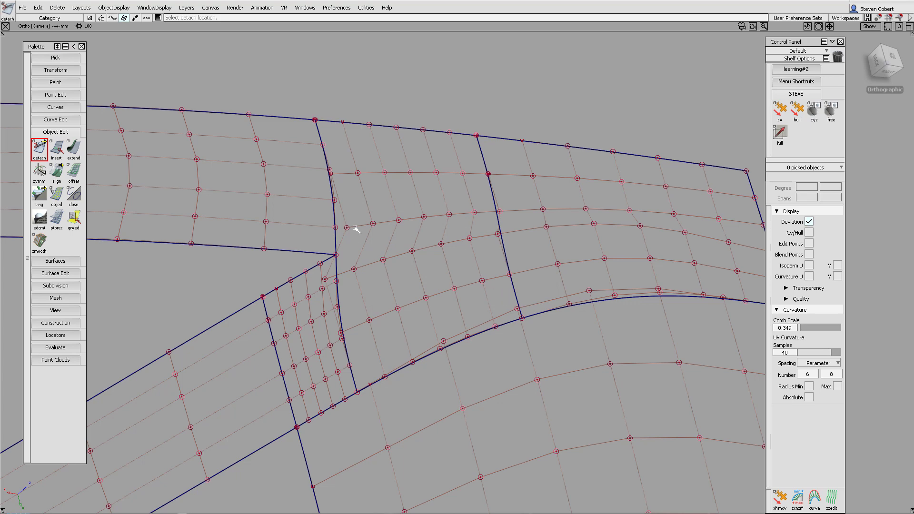
{"action": "left_click", "coordinate": [354, 124]}
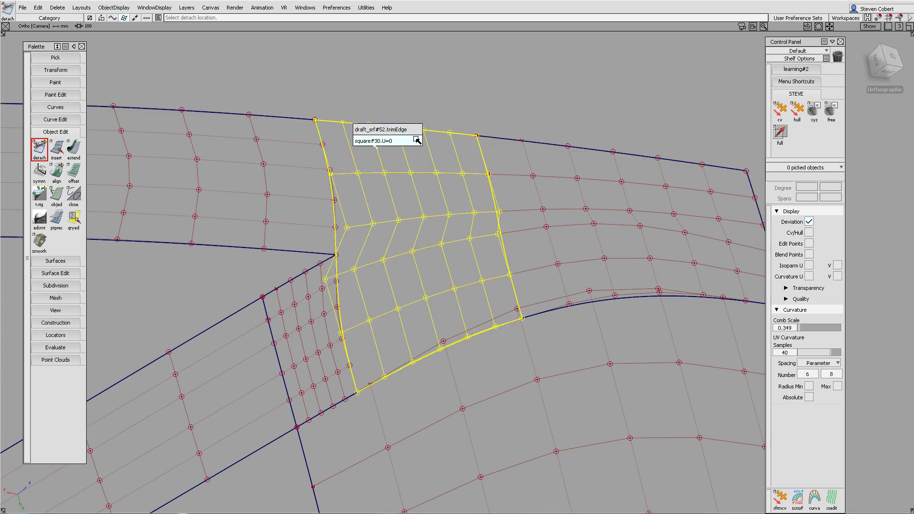
{"action": "left_click_drag", "start_coordinate": [405, 145], "coordinate": [321, 251]}
{"action": "left_click", "coordinate": [322, 253]}
{"action": "left_click", "coordinate": [343, 261]}
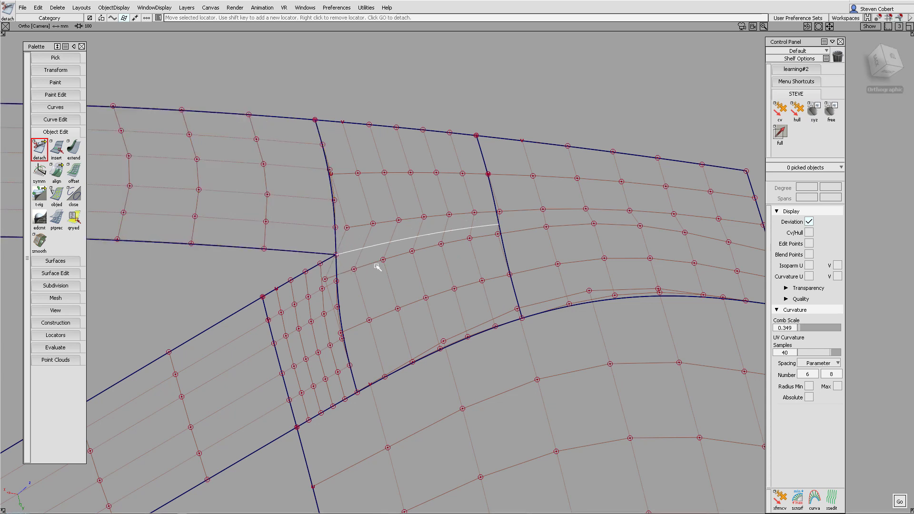
{"action": "key", "text": "space"}
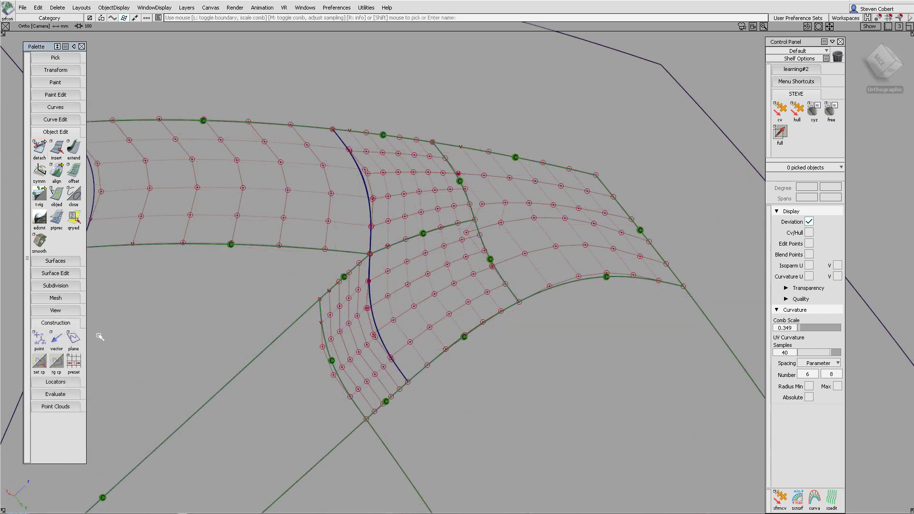
Step: Create a View-type construction plane snapped to the fillets' meeting point, make it active and switch to its top view
{"action": "double_click", "coordinate": [75, 338]}
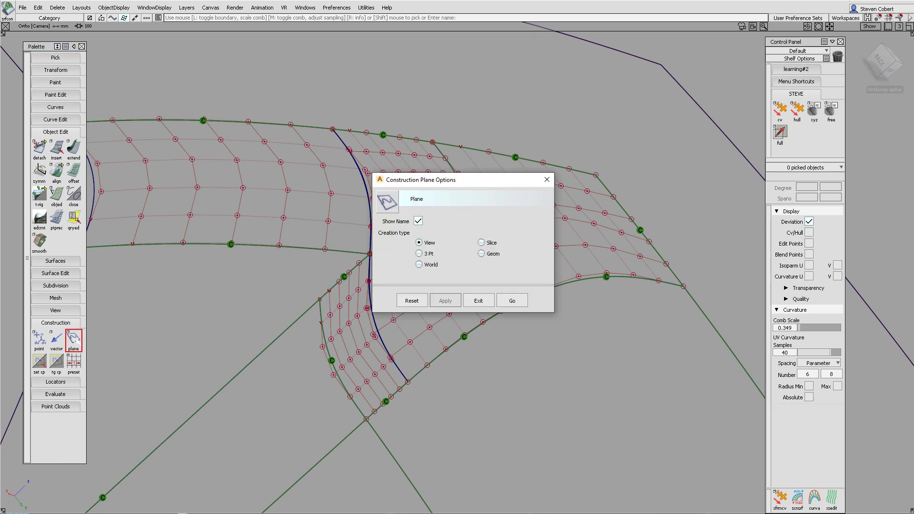
{"action": "left_click", "coordinate": [512, 300]}
{"action": "left_click_drag", "start_coordinate": [491, 267], "coordinate": [378, 206], "text": "alt+shift"}
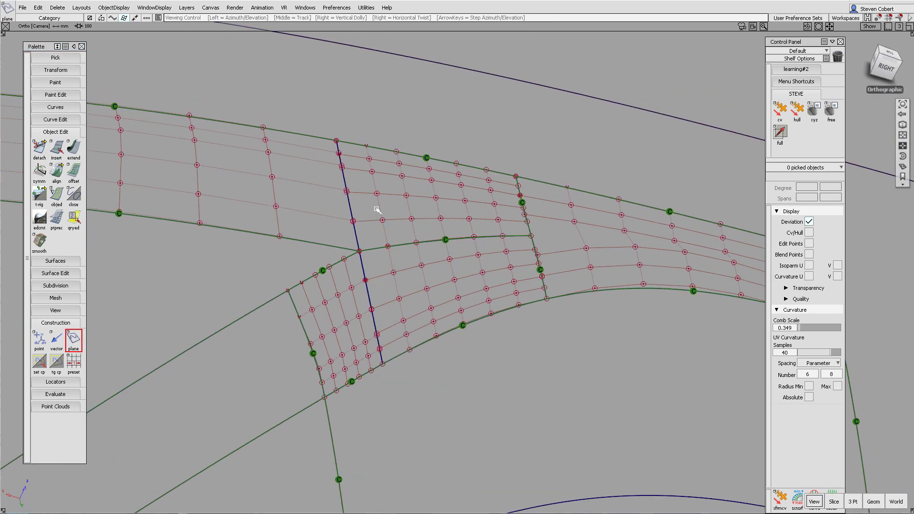
{"action": "left_click", "coordinate": [371, 257], "text": "ctrl"}
{"action": "key", "text": "space"}
{"action": "left_click_drag", "start_coordinate": [425, 271], "coordinate": [500, 350], "text": "alt+shift"}
{"action": "left_click", "coordinate": [884, 61]}
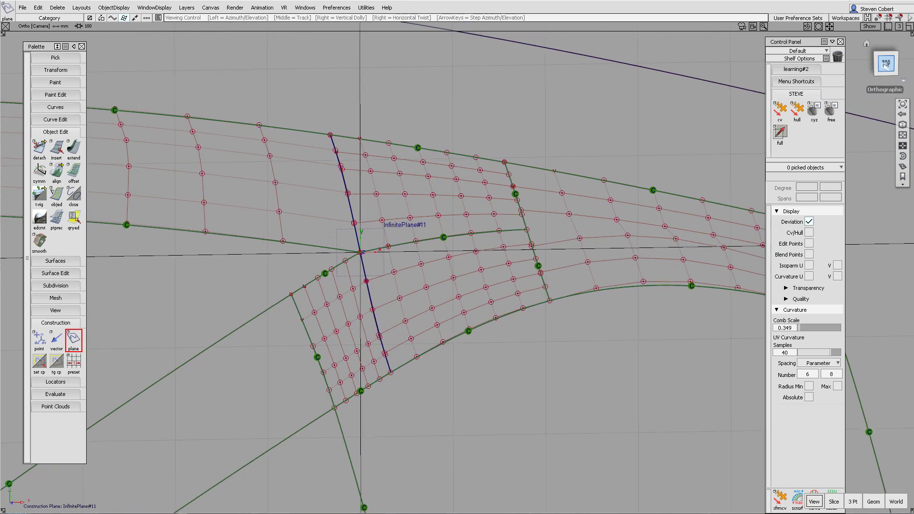
Step: Align the upper square piece to the upper fillet and the lower piece to the diagonal fillet patch, using G0 with Blending and 5 extra CV rows
{"action": "double_click", "coordinate": [56, 171]}
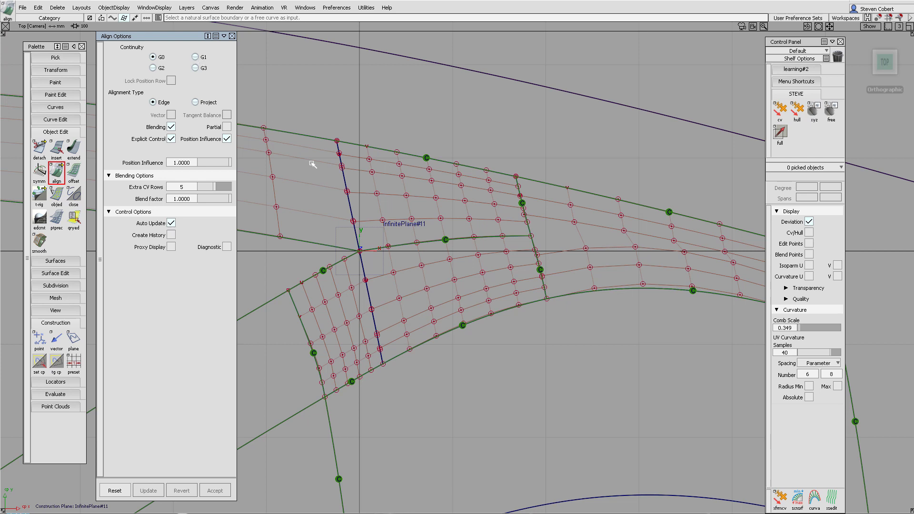
{"action": "left_click", "coordinate": [353, 171]}
{"action": "left_click", "coordinate": [338, 190]}
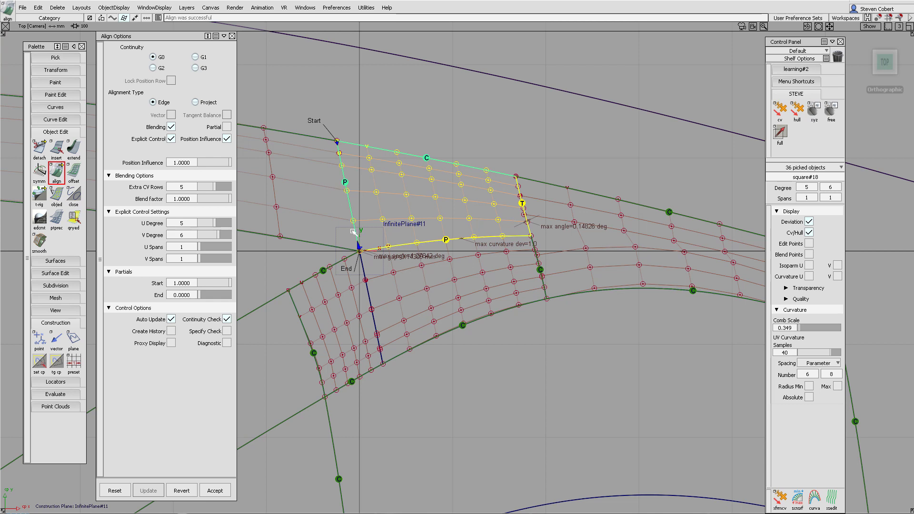
{"action": "left_click", "coordinate": [375, 308]}
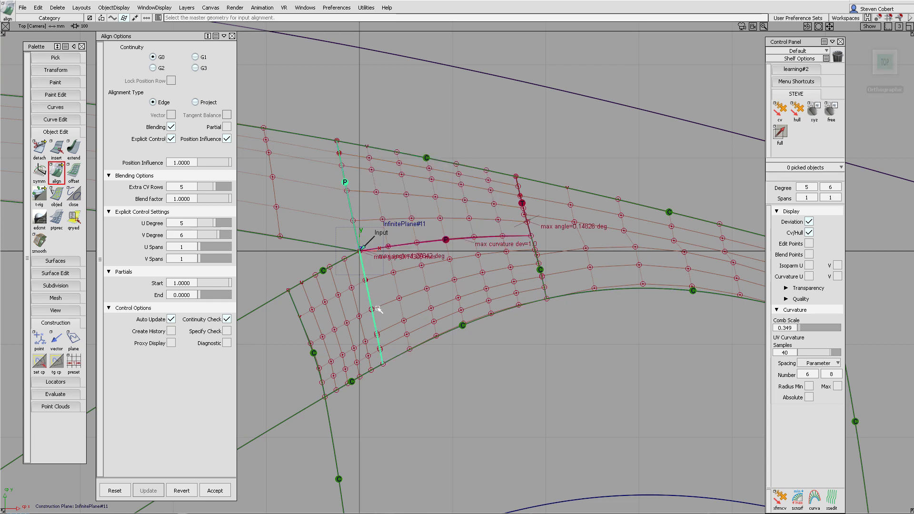
{"action": "left_click", "coordinate": [348, 293]}
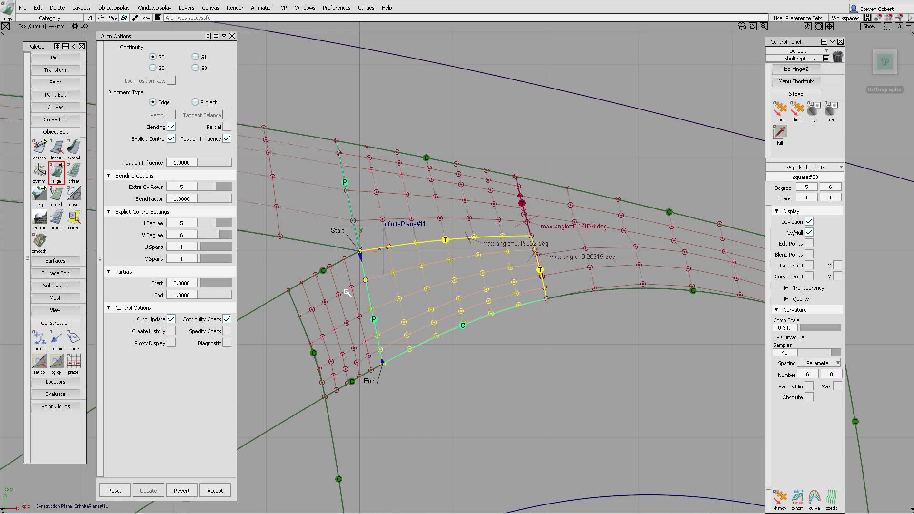
{"action": "left_click", "coordinate": [439, 370]}
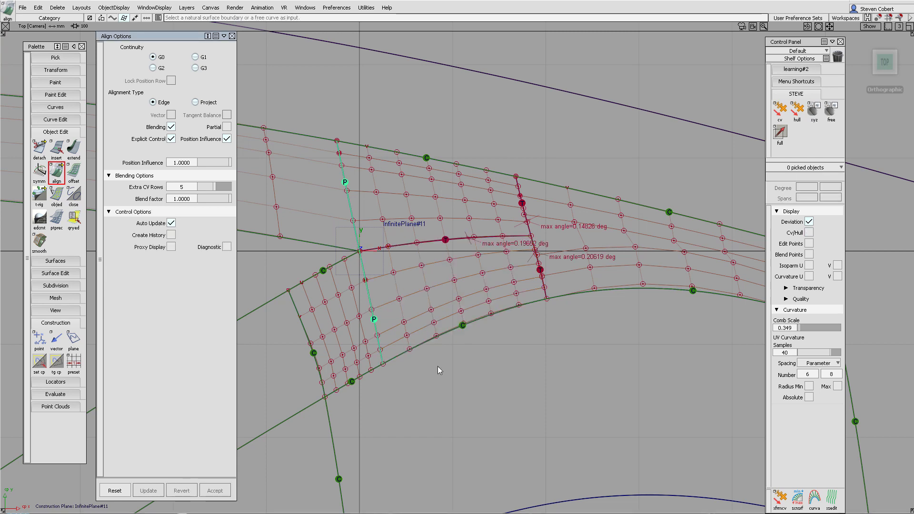
Step: Align the lower square piece to the diagonal fillet patch with G2 continuity, Blending off and the Vector option along Z
{"action": "left_click", "coordinate": [161, 68]}
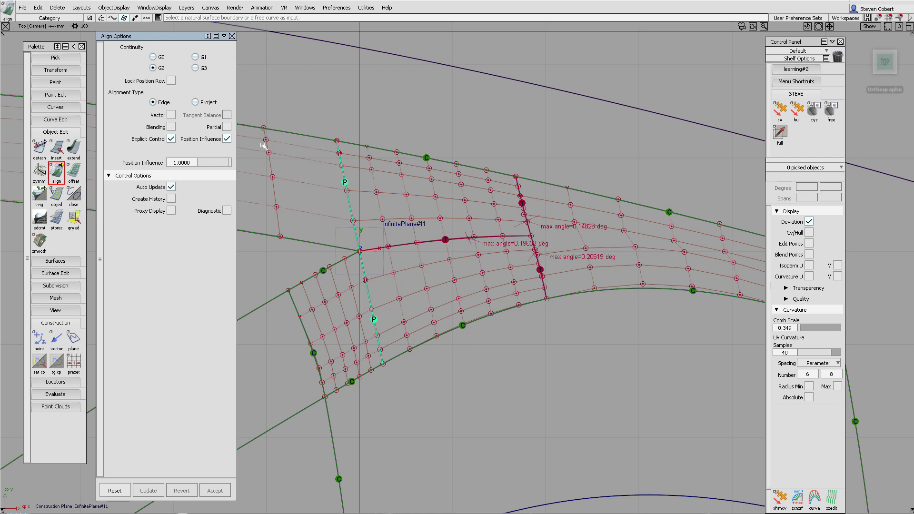
{"action": "left_click", "coordinate": [368, 304]}
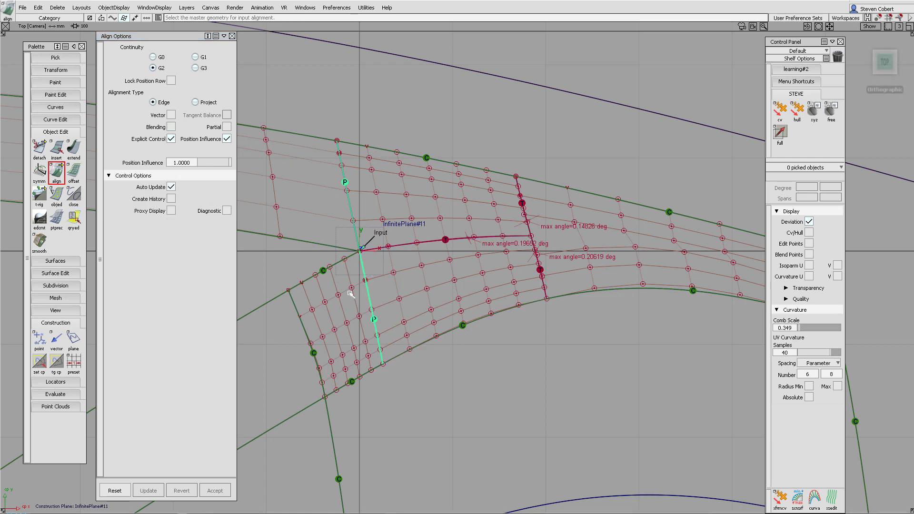
{"action": "left_click", "coordinate": [352, 290]}
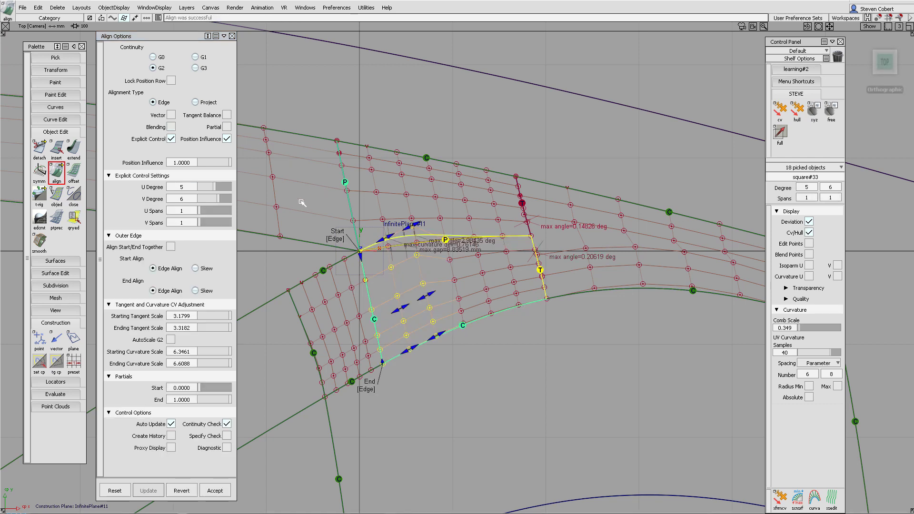
{"action": "left_click", "coordinate": [170, 115]}
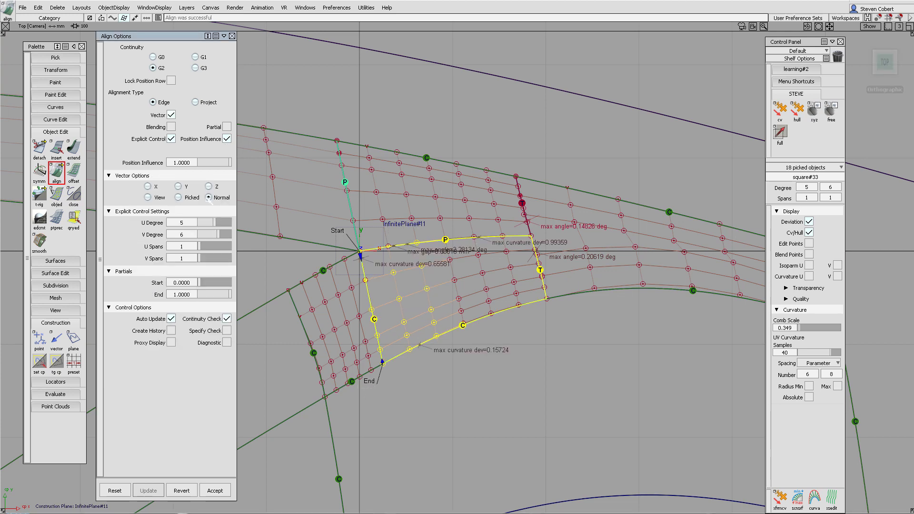
{"action": "left_click", "coordinate": [178, 198]}
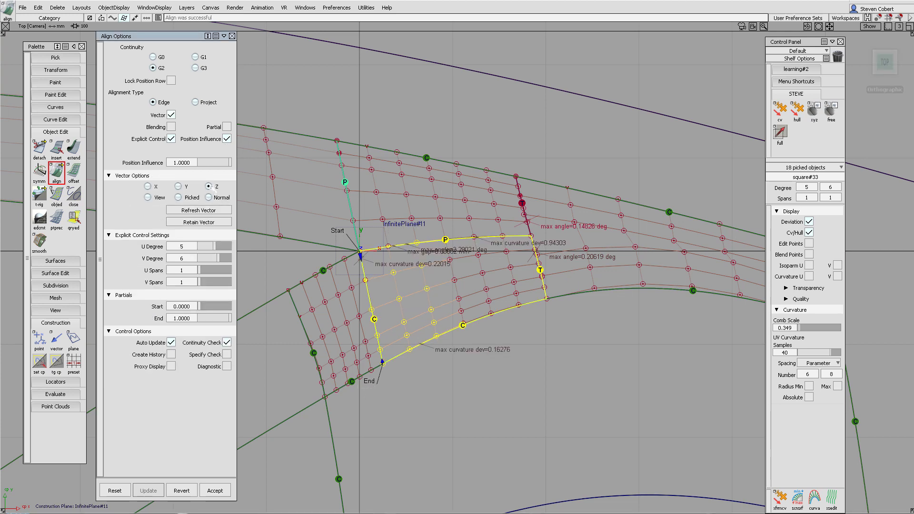
Step: Align the upper square piece to the upper fillet with G2 continuity and the Vector option along Z
{"action": "left_click", "coordinate": [342, 177]}
{"action": "left_click", "coordinate": [334, 186]}
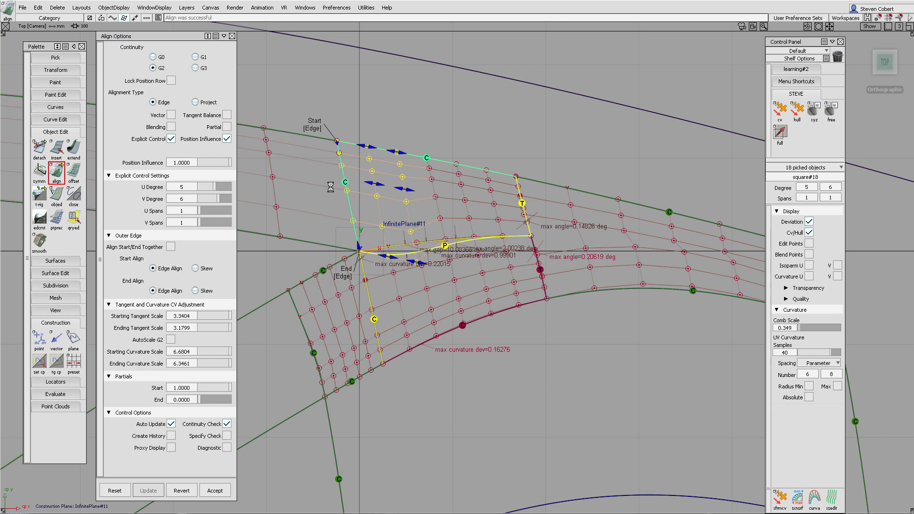
{"action": "left_click", "coordinate": [171, 114]}
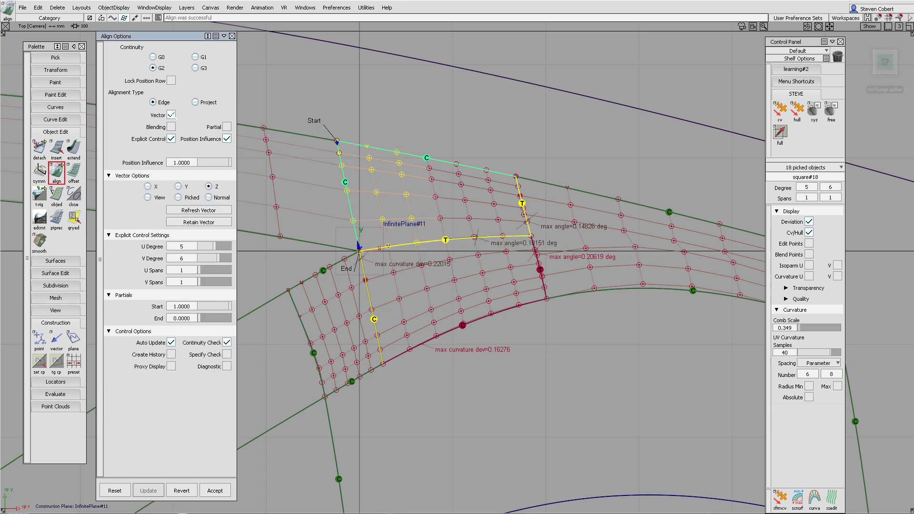
Step: Examine the curvature continuity locator between the lower square piece and the diagonal fillet patch with its comb shown
{"action": "left_click_drag", "start_coordinate": [380, 384], "coordinate": [440, 313], "text": "ctrl+shift"}
{"action": "right_click_drag", "start_coordinate": [440, 313], "coordinate": [345, 300], "text": "alt+shift"}
{"action": "middle_click_drag", "start_coordinate": [360, 312], "coordinate": [498, 276], "text": "alt+shift"}
{"action": "left_click_drag", "start_coordinate": [498, 276], "coordinate": [380, 328], "text": "alt+shift"}
{"action": "left_click_drag", "start_coordinate": [366, 339], "coordinate": [376, 406], "text": "ctrl+shift"}
{"action": "left_click", "coordinate": [343, 336]}
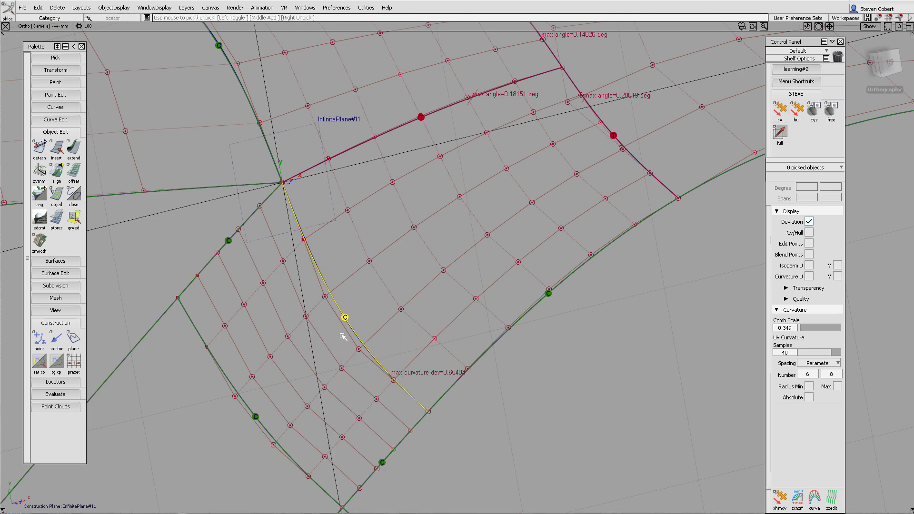
{"action": "key", "text": "ctrl+5"}
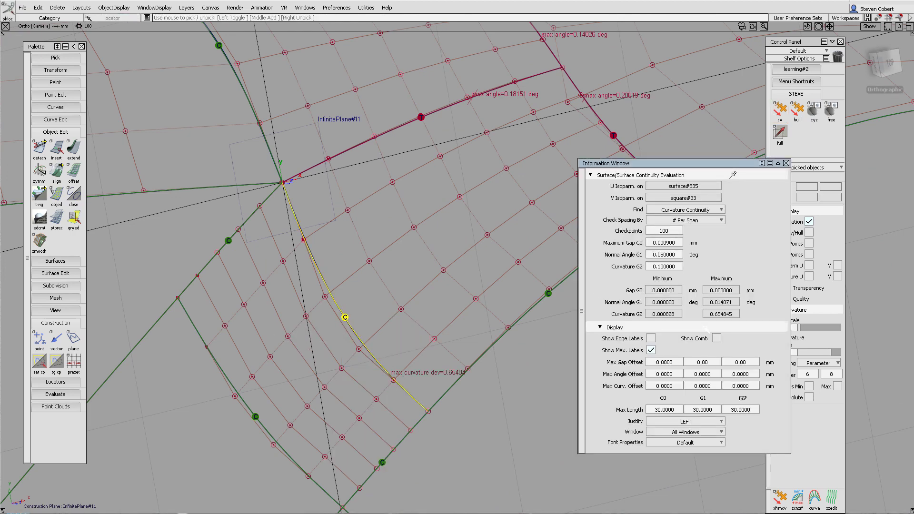
{"action": "left_click", "coordinate": [717, 338]}
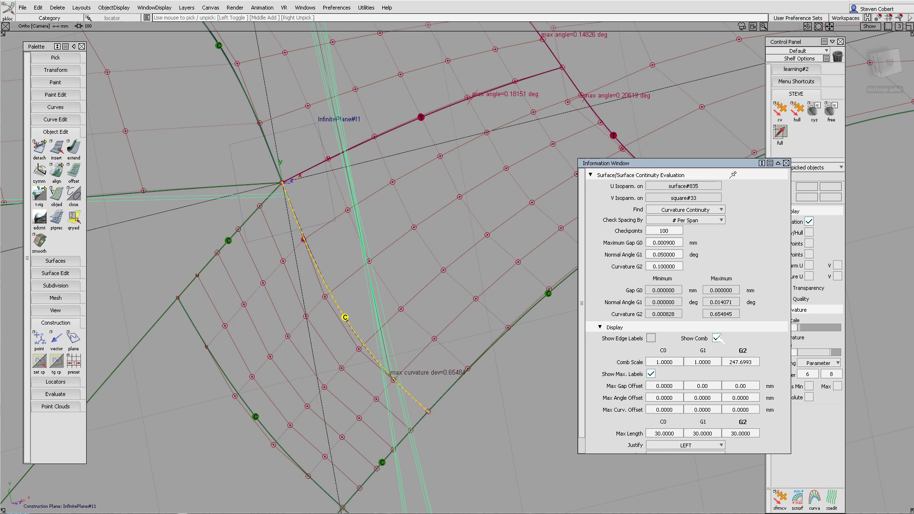
Step: Set the G2 comb scale of the curvature continuity locator to 100
{"action": "double_click", "coordinate": [741, 362]}
{"action": "type", "text": "100"}
{"action": "key", "text": "Return"}
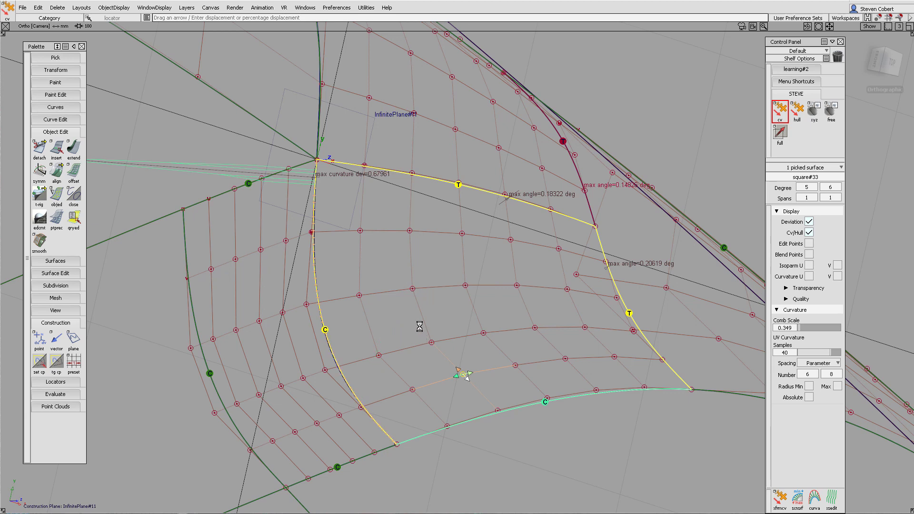
Step: Move an interior CV of the lower square piece, in the row next to its shared edge with the upper piece
{"action": "left_click_drag", "start_coordinate": [431, 331], "coordinate": [423, 300], "text": "alt+shift"}
{"action": "middle_click_drag", "start_coordinate": [390, 167], "coordinate": [464, 278], "text": "alt+shift"}
{"action": "left_click_drag", "start_coordinate": [464, 278], "coordinate": [476, 292], "text": "alt+shift"}
{"action": "right_click_drag", "start_coordinate": [476, 292], "coordinate": [475, 247], "text": "alt+shift"}
{"action": "middle_click_drag", "start_coordinate": [475, 247], "coordinate": [457, 228], "text": "alt+shift"}
{"action": "left_click_drag", "start_coordinate": [486, 227], "coordinate": [381, 339], "text": "alt+shift"}
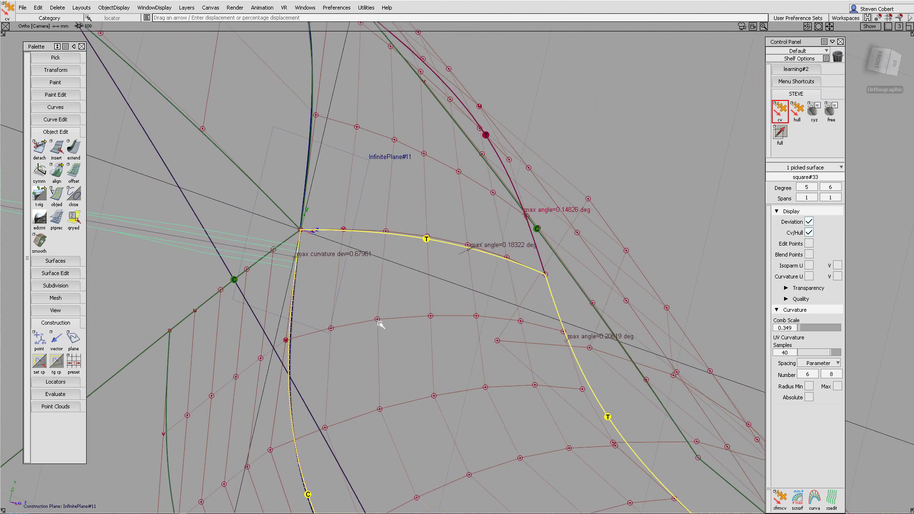
{"action": "left_click", "coordinate": [378, 320]}
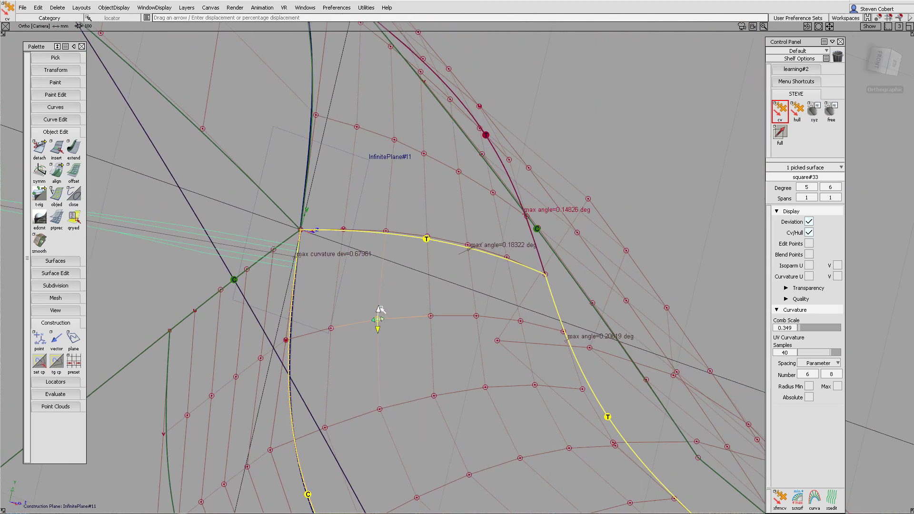
{"action": "left_click_drag", "start_coordinate": [381, 306], "coordinate": [390, 243]}
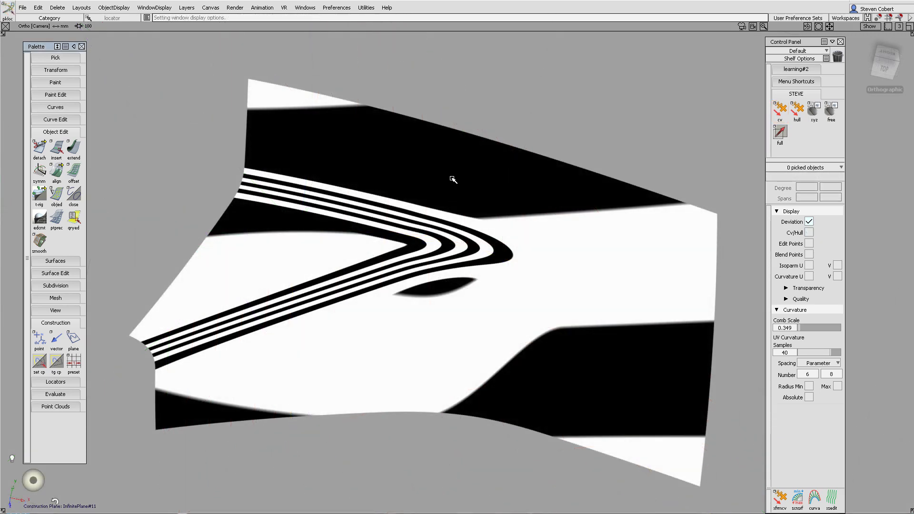
Step: Inspect the zebra stripes across the whole corner and switch to plain shading with surface edges and continuity locators shown
{"action": "mouse_move", "coordinate": [452, 179]}
{"action": "left_mouse_down", "text": "alt+shift"}
{"action": "mouse_move", "coordinate": [404, 270]}
{"action": "mouse_move", "coordinate": [357, 230]}
{"action": "mouse_move", "coordinate": [265, 198]}
{"action": "mouse_move", "coordinate": [259, 184]}
{"action": "mouse_move", "coordinate": [399, 175]}
{"action": "left_mouse_up", "text": "alt+shift"}
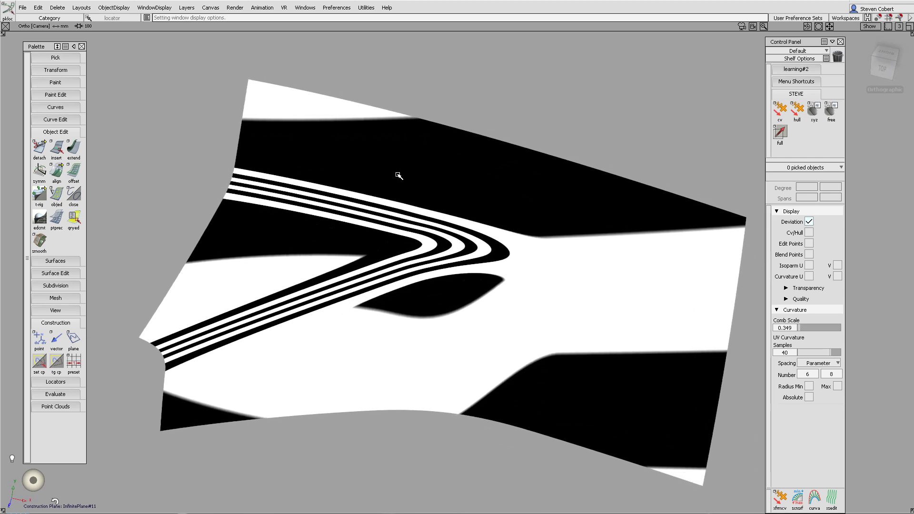
{"action": "key", "text": "1"}
{"action": "key", "text": "ctrl+l"}
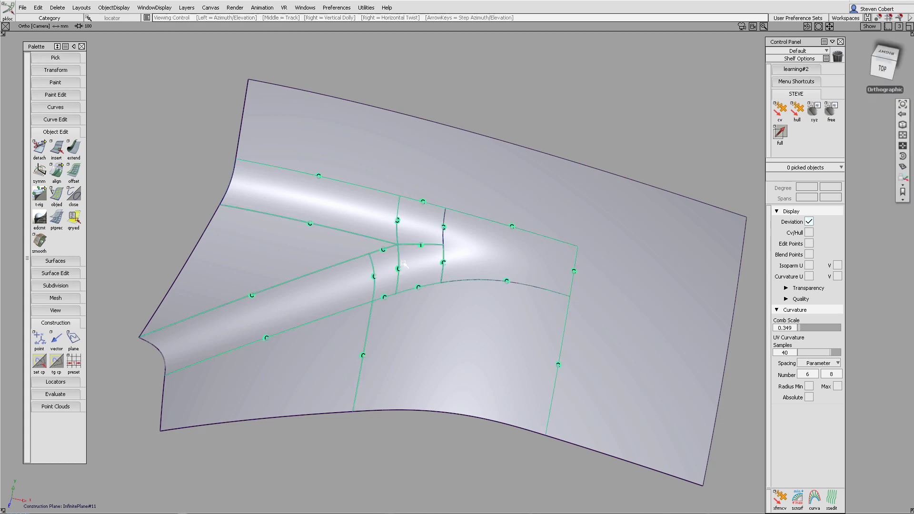
Step: Apply BW Horz zebra diagnostic shading and inspect the stripe flow across the two square pieces and the adjoining fillets
{"action": "left_click", "coordinate": [406, 244], "text": "alt+shift"}
{"action": "right_click_drag", "start_coordinate": [408, 242], "coordinate": [446, 88], "text": "alt+shift"}
{"action": "middle_click_drag", "start_coordinate": [321, 138], "coordinate": [447, 207], "text": "alt+shift"}
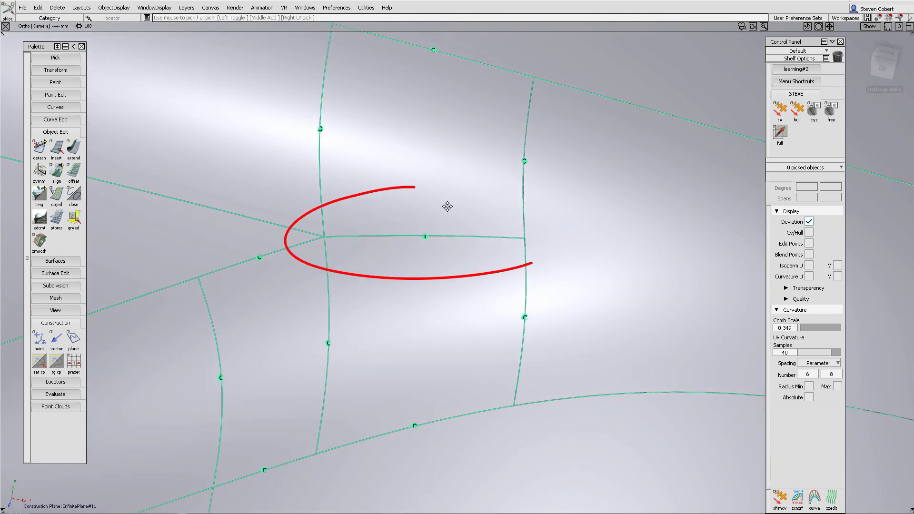
{"action": "key", "text": "ctrl+d"}
{"action": "left_click", "coordinate": [718, 80]}
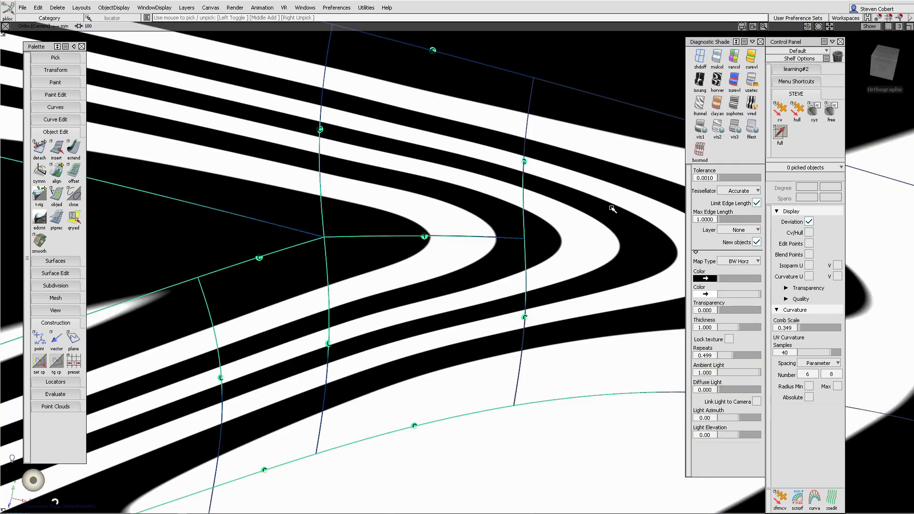
{"action": "left_click_drag", "start_coordinate": [469, 265], "coordinate": [498, 244], "text": "alt+shift"}
{"action": "left_click_drag", "start_coordinate": [520, 226], "coordinate": [509, 289]}
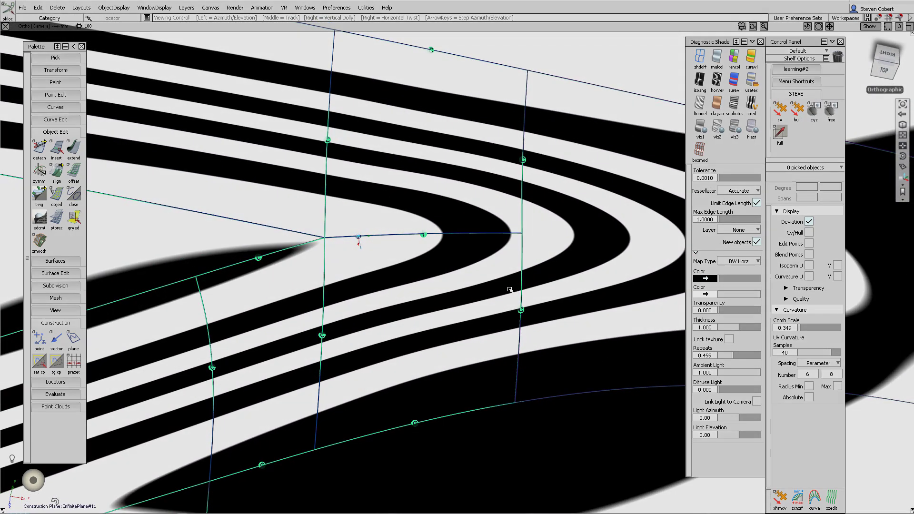